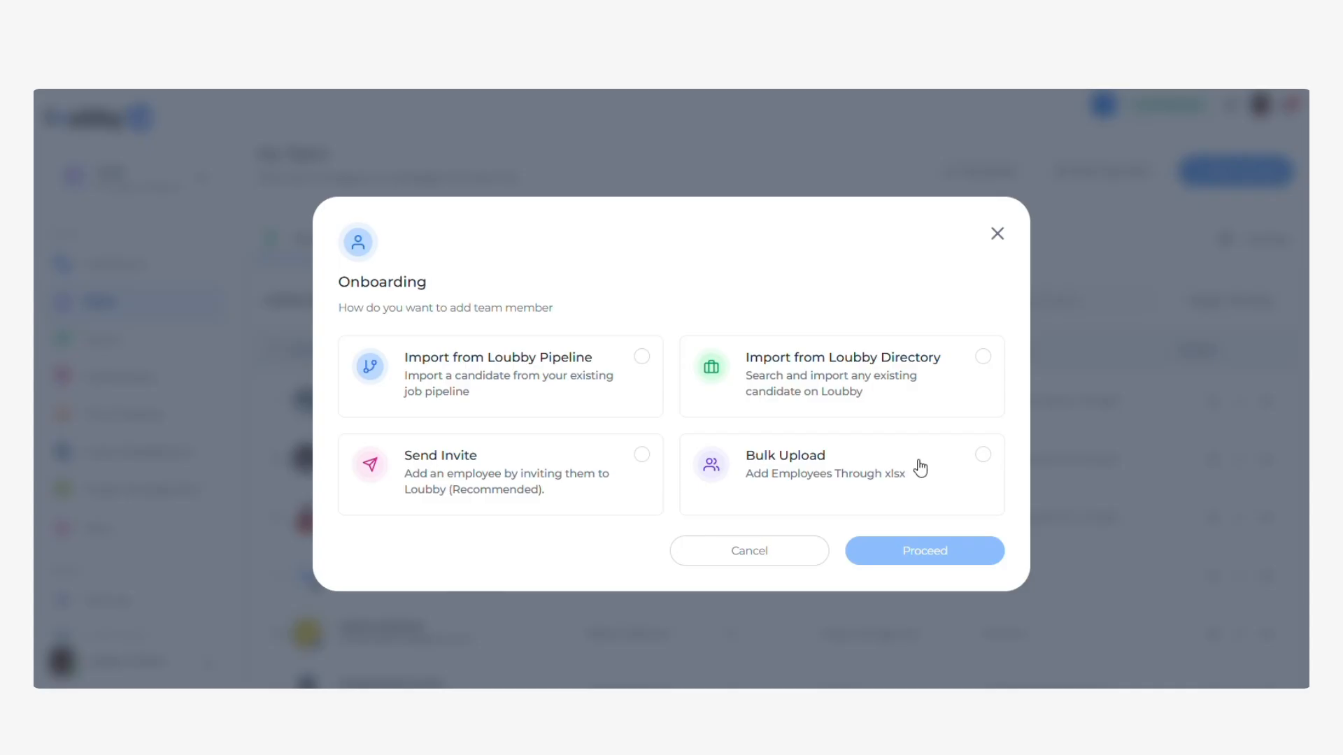
Choose Bulk Upload (Add Employees Through xlsx) as the onboarding method.
left_click(930, 462)
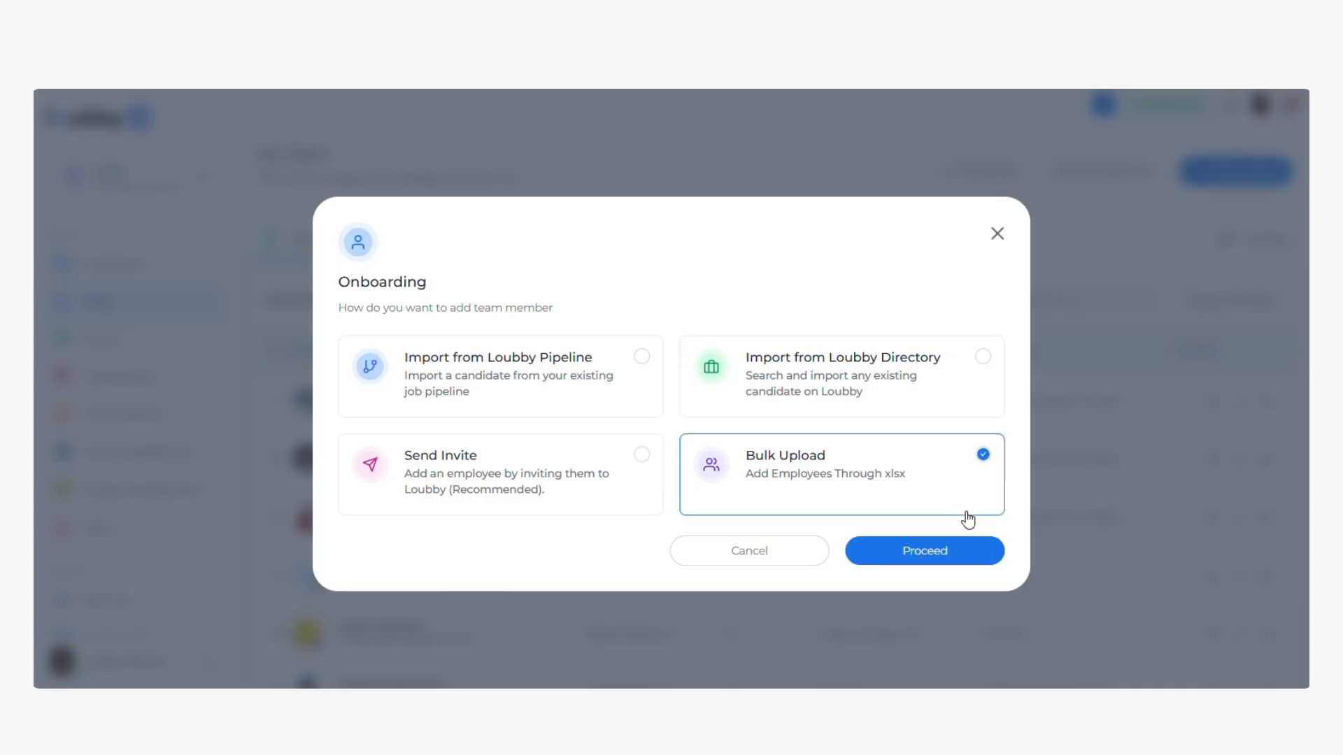
Proceed to the Bulk Insert Team Members page, preview the Add Manually form, then close it.
left_click(926, 550)
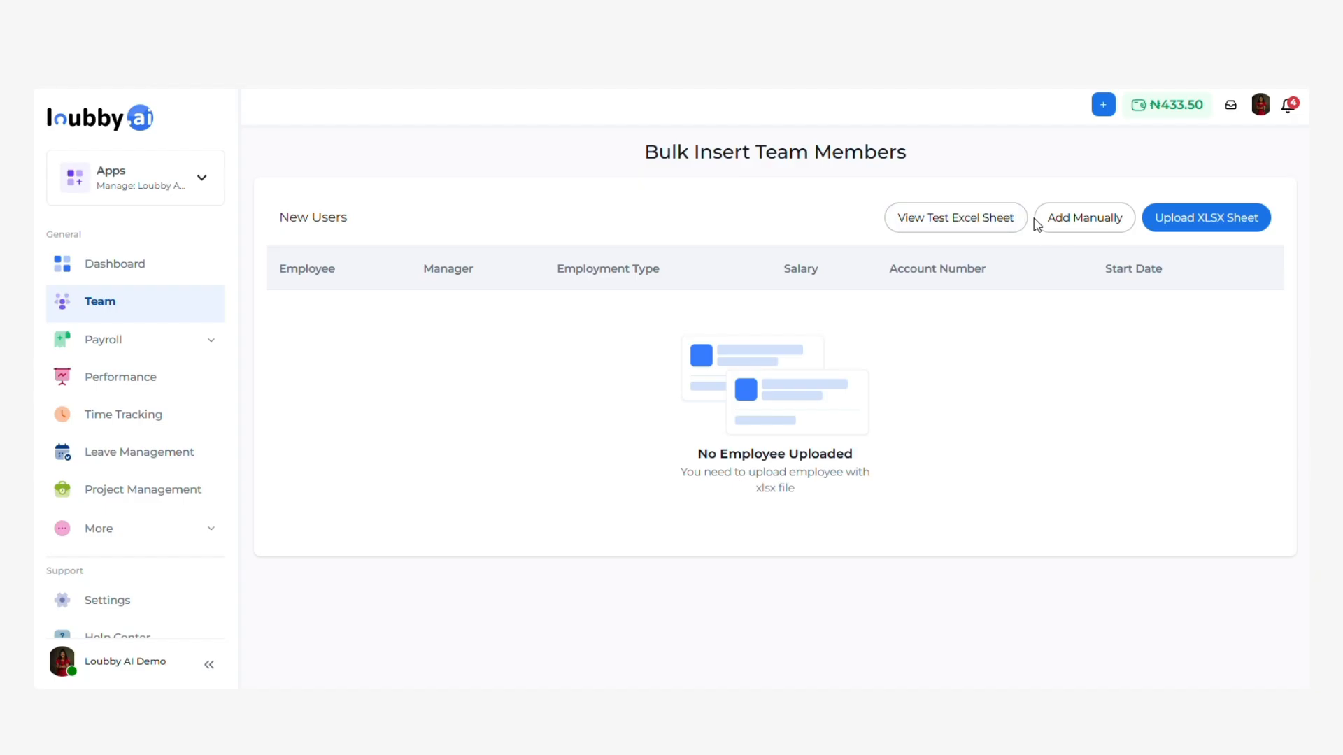
left_click(1096, 225)
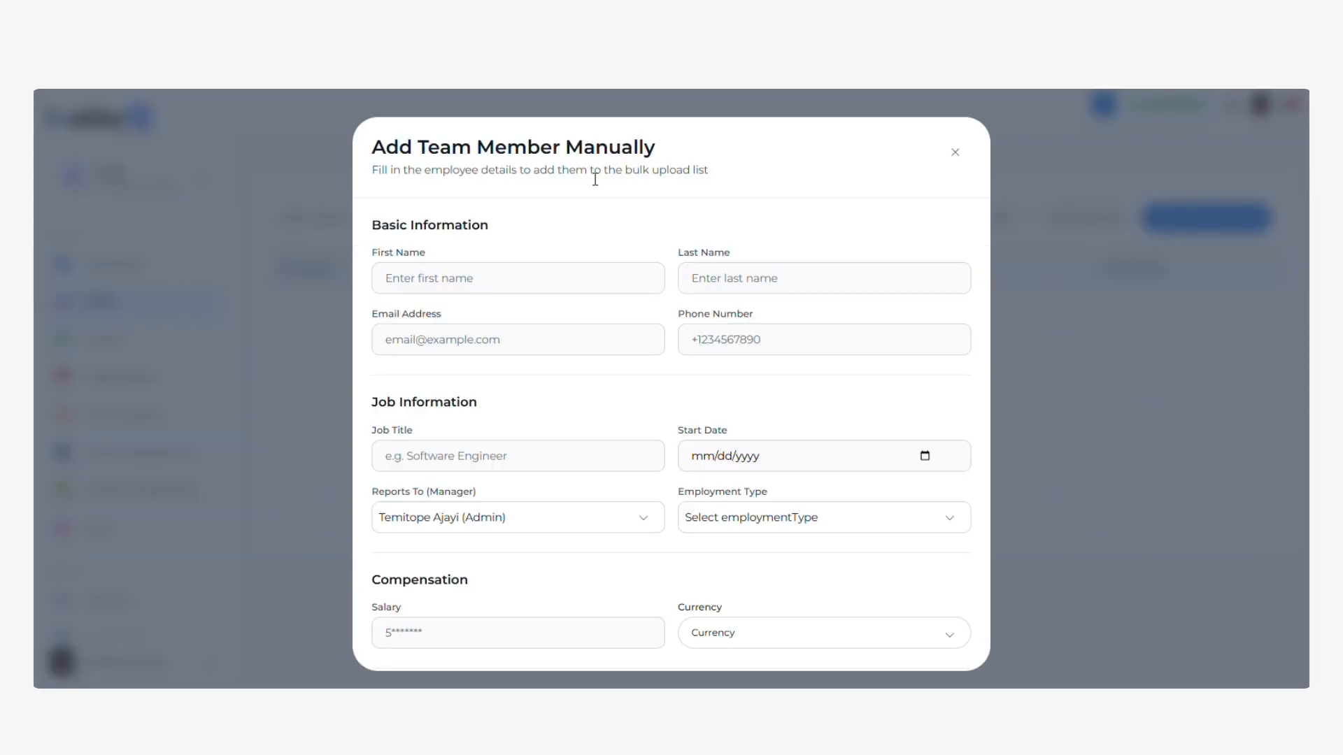
scroll(547, 311, "down", 3)
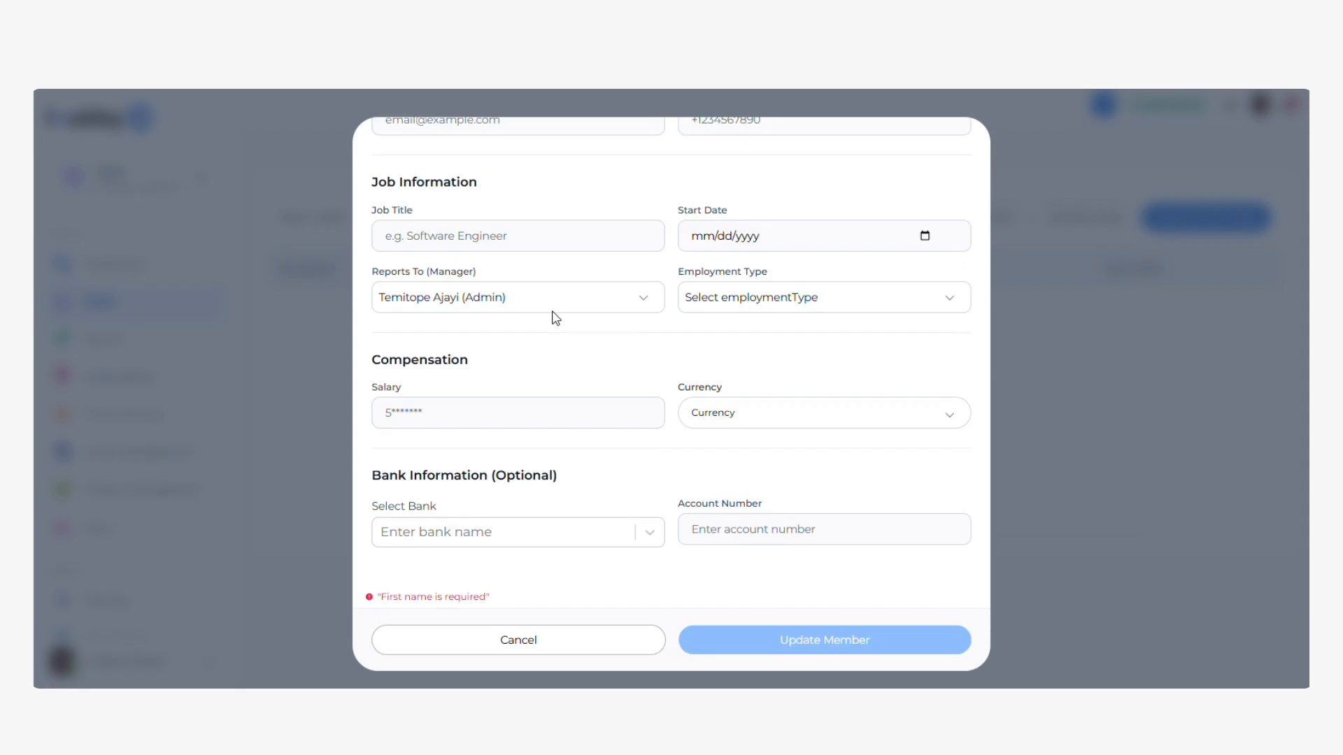
scroll(555, 318, "up", 1)
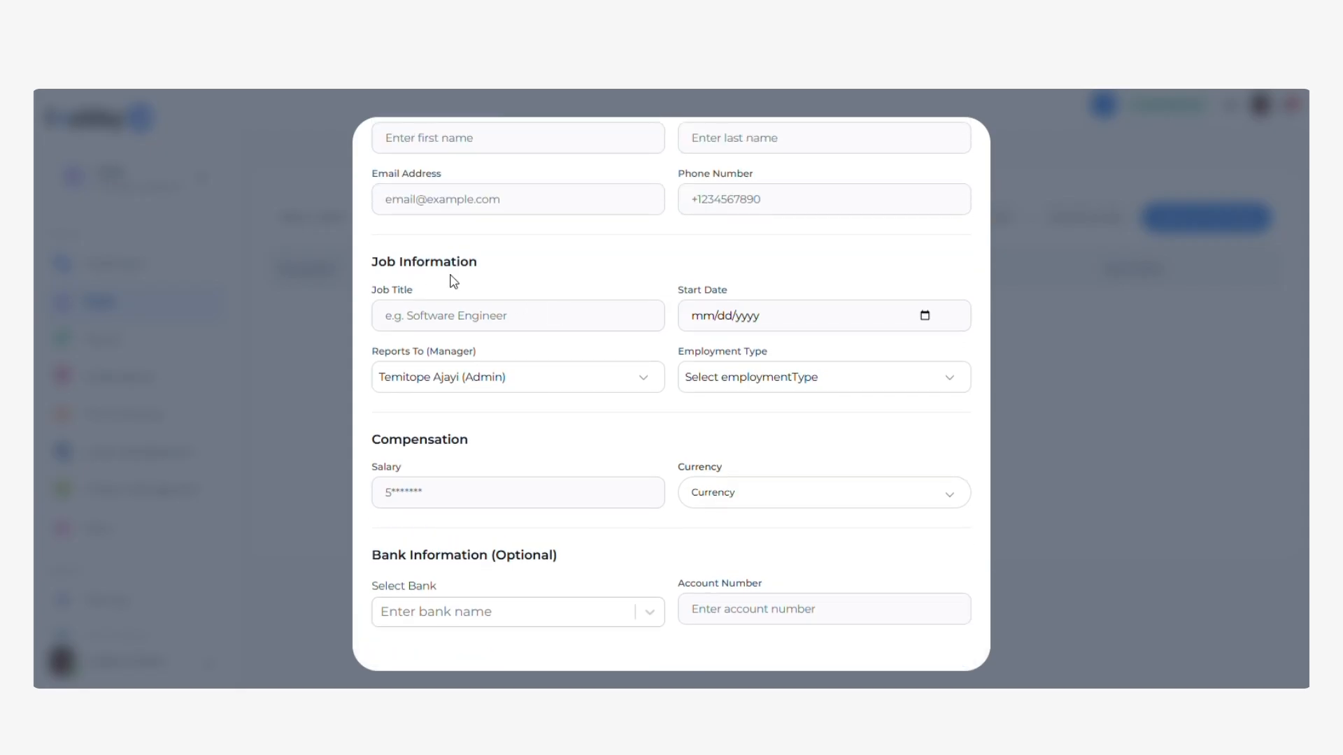
scroll(567, 272, "up", 2)
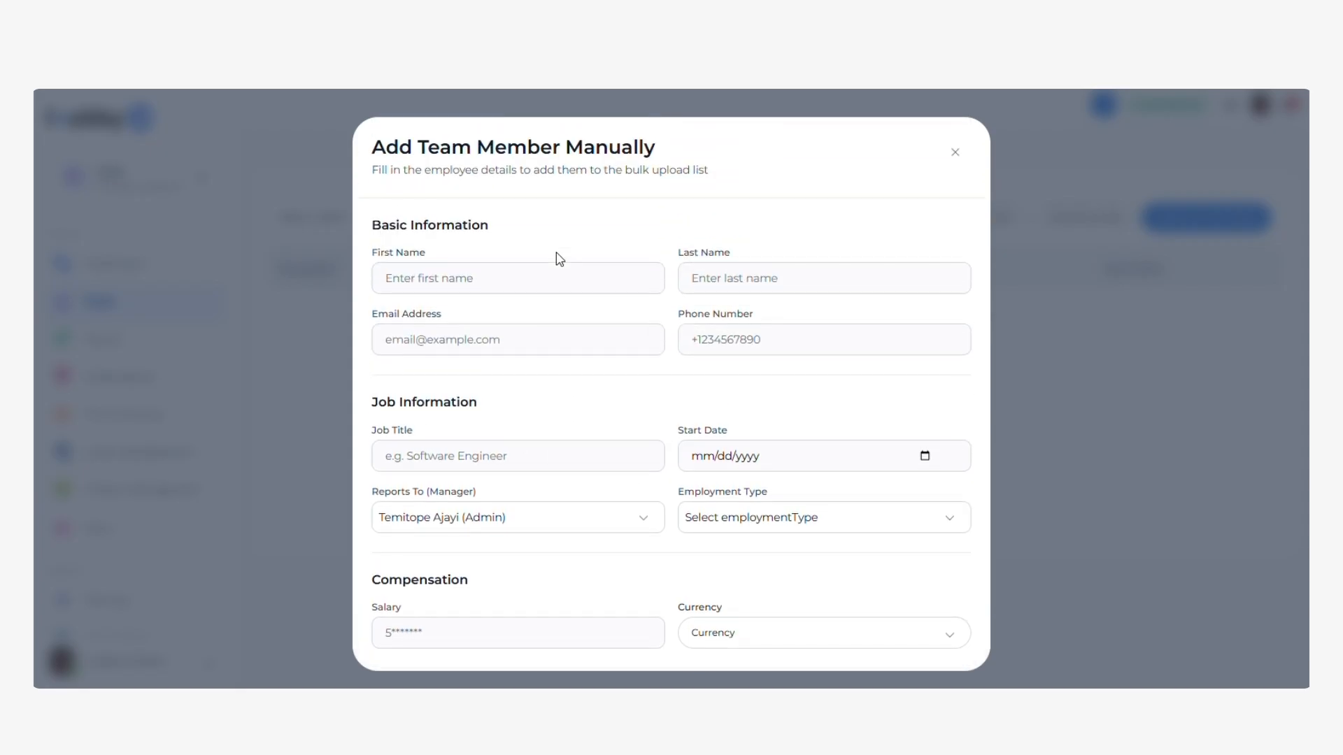
left_click(955, 152)
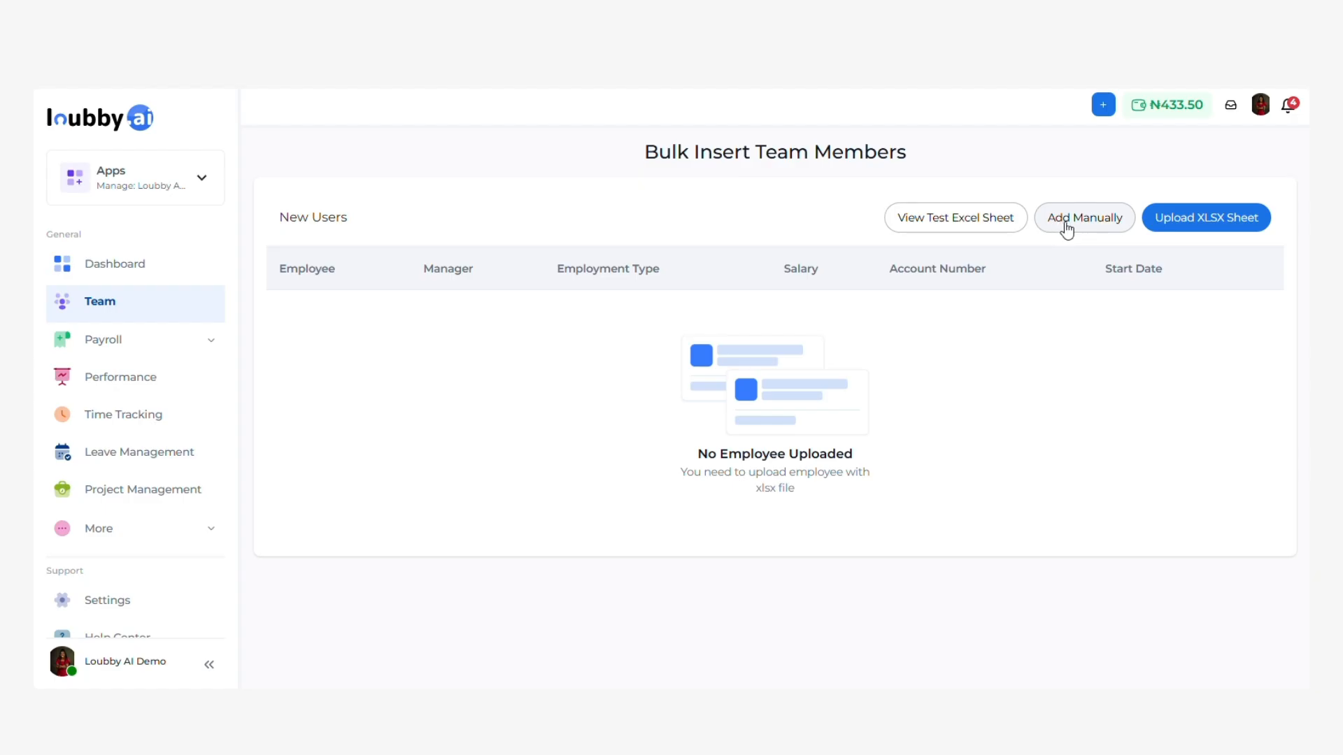
Open the manual add form and enter the employee's first and last name.
left_click(1093, 219)
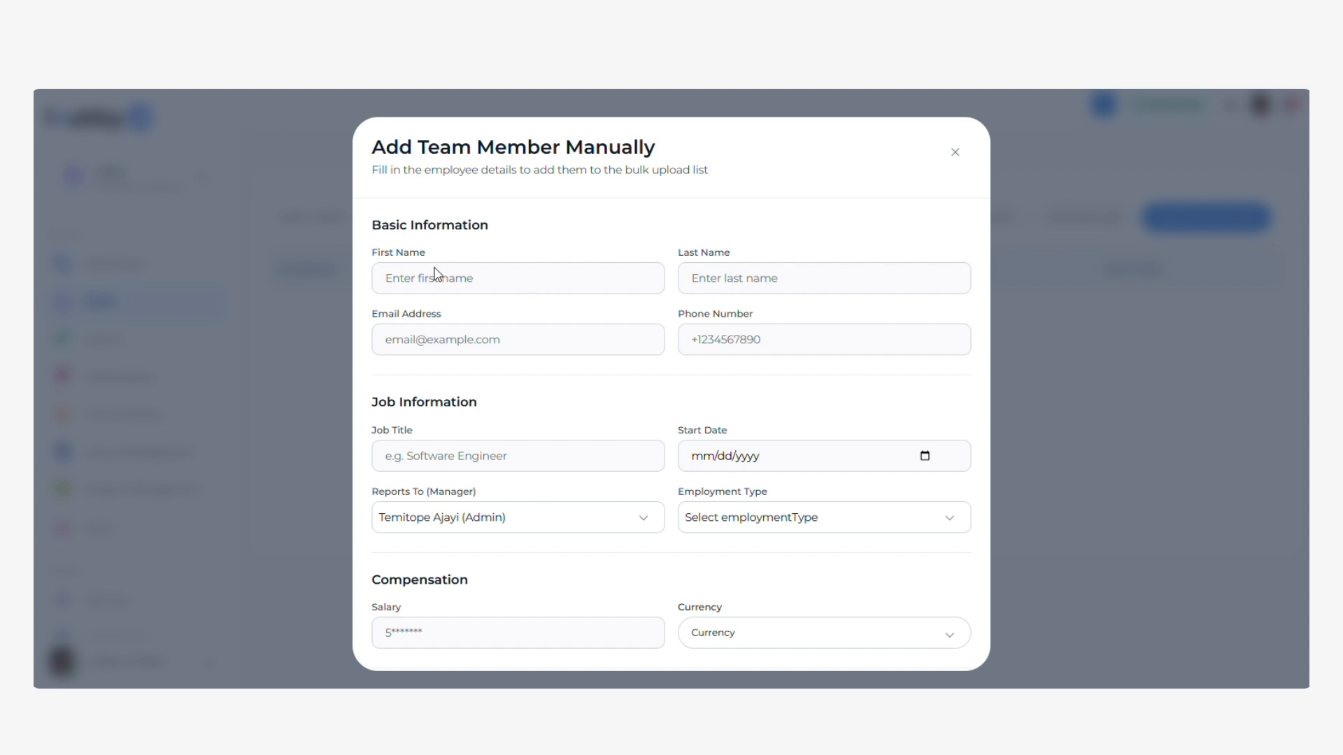
left_click(495, 288)
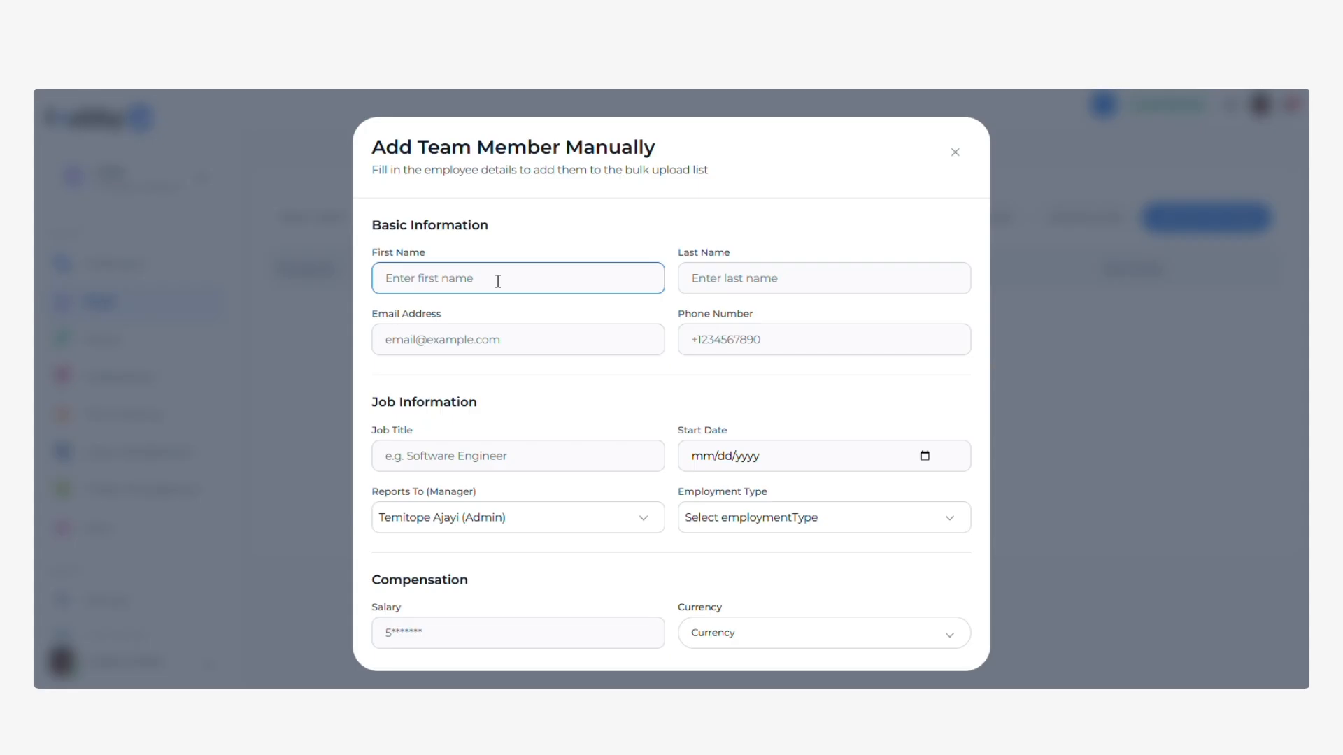
left_click(717, 282)
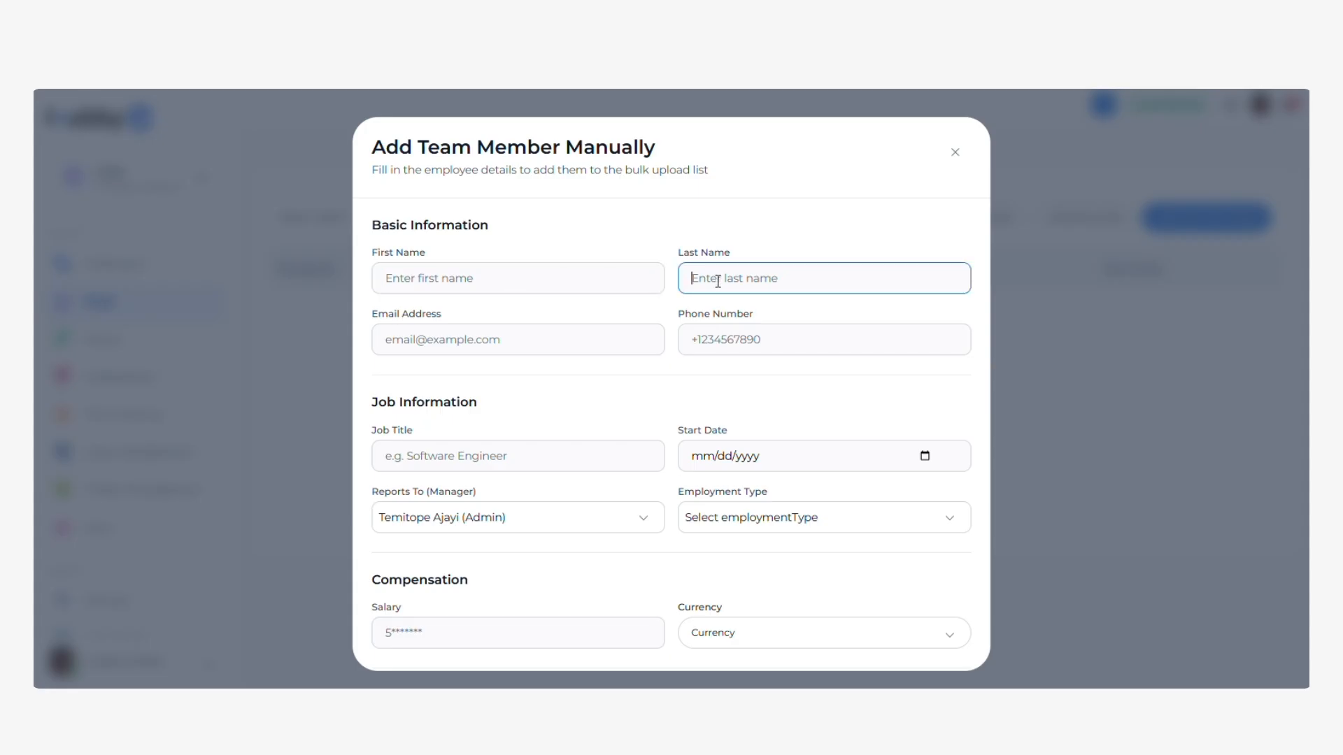
left_click(476, 282)
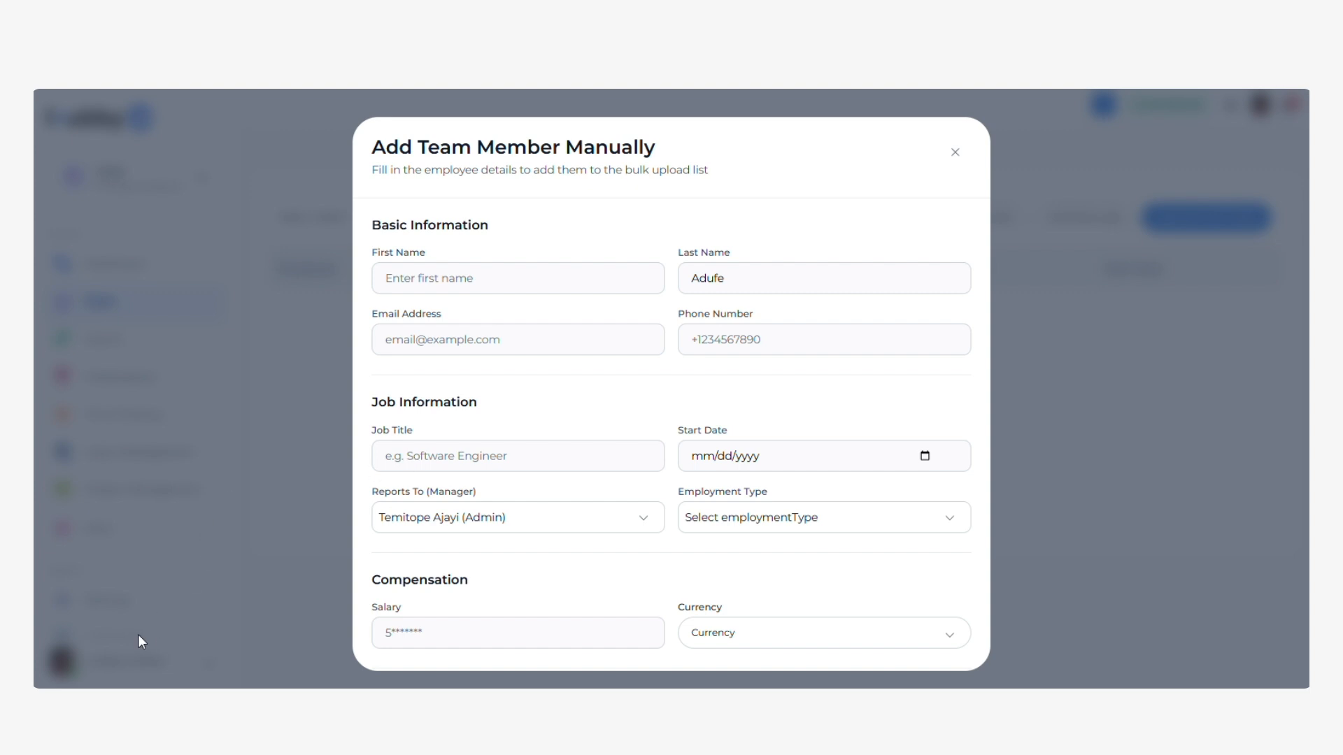
left_click(616, 286)
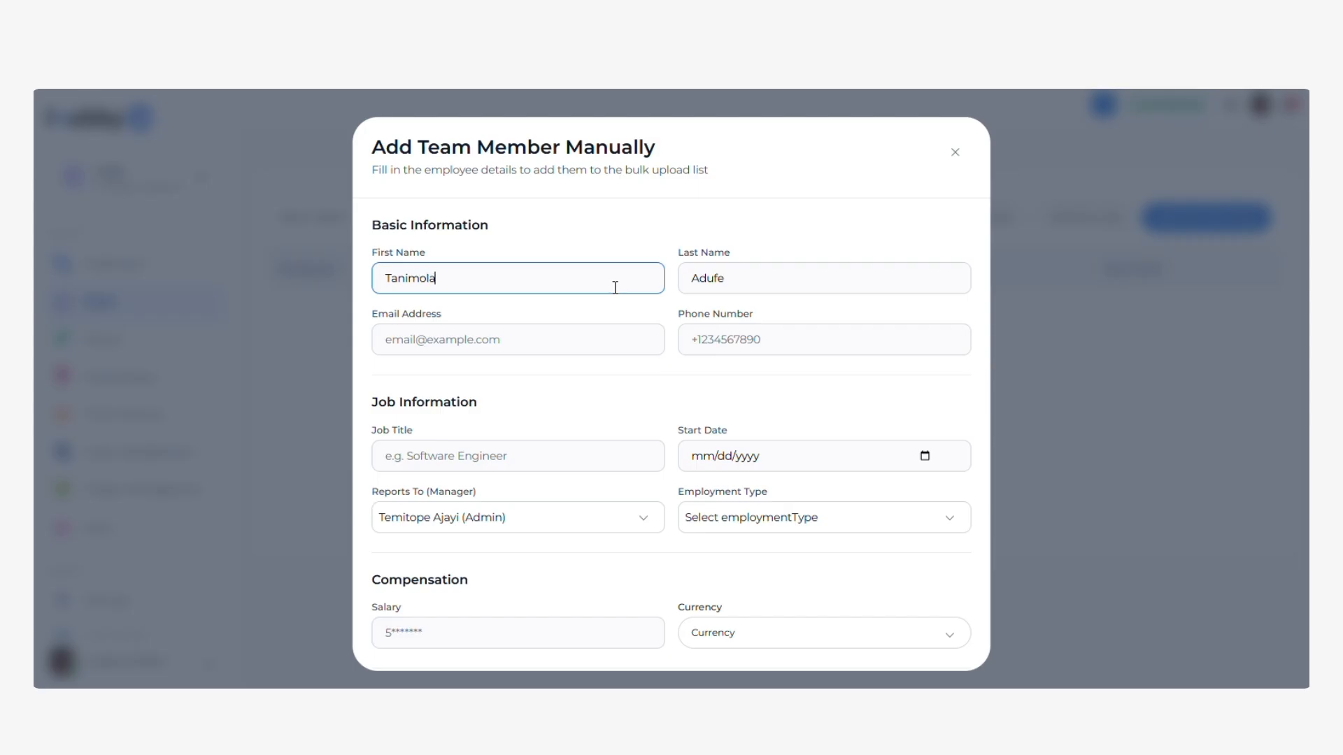
Paste in the employee's e-mail address and phone number, fixing the phone's last digit.
left_click(457, 347)
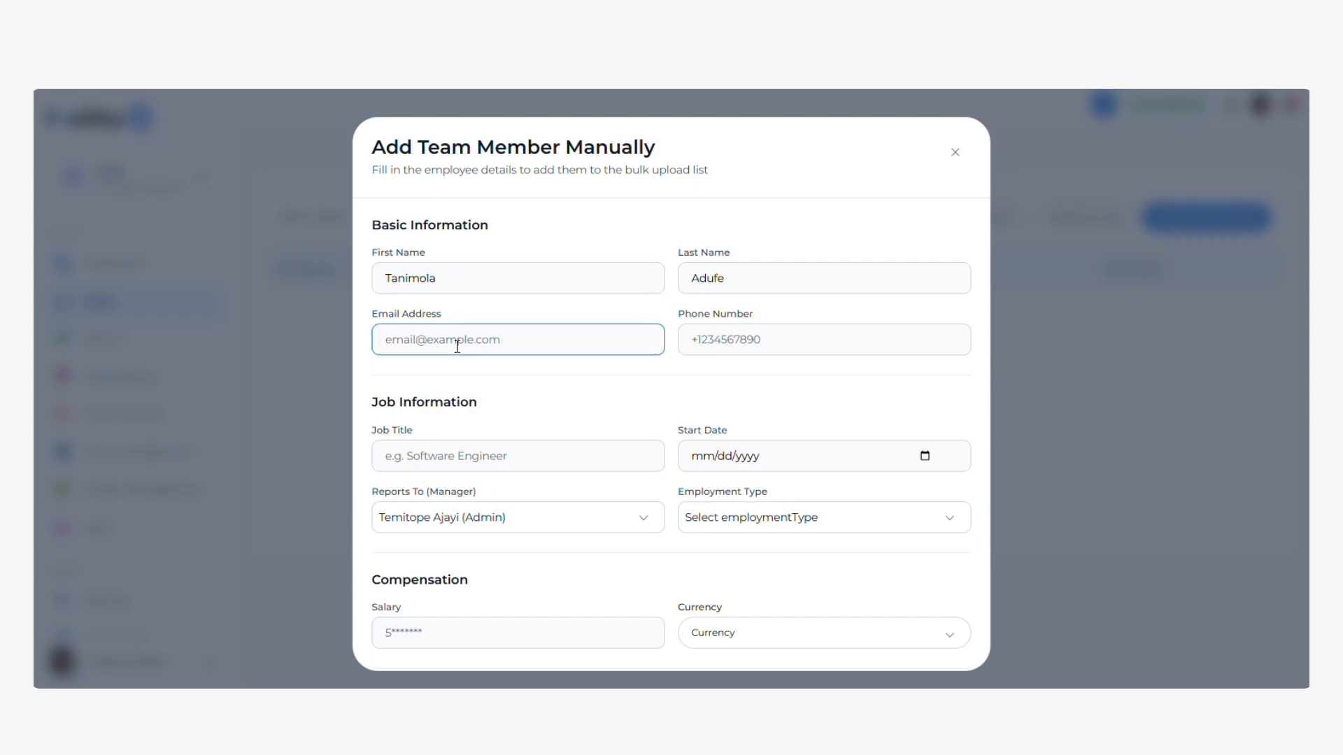
key("alt+Tab")
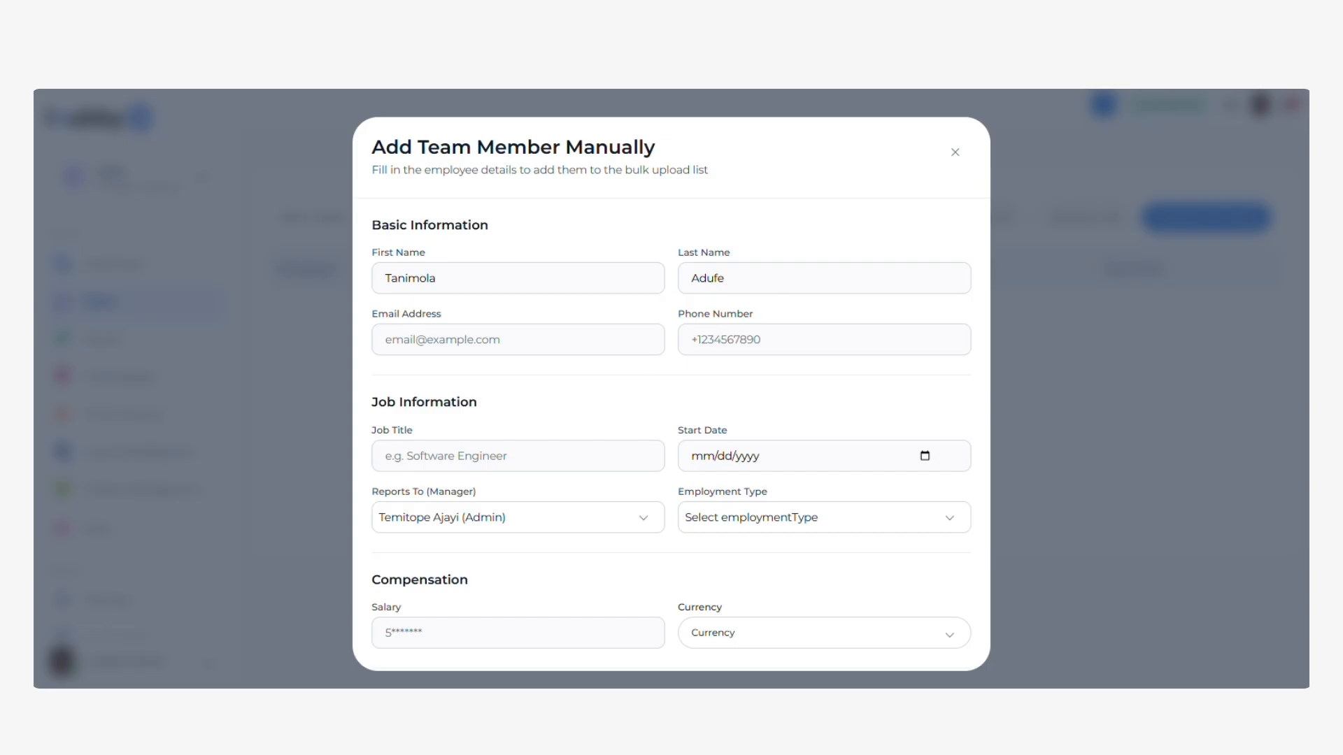
left_click(543, 340)
key("ctrl+v")
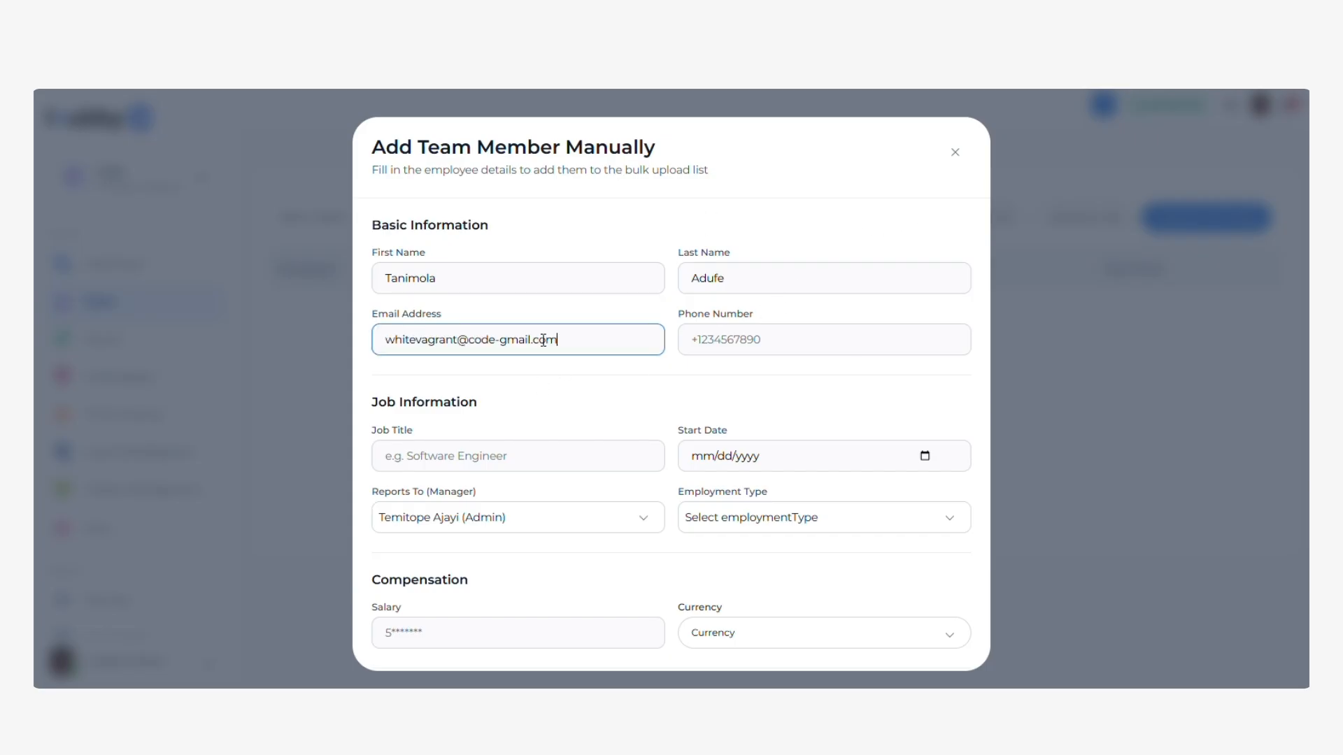
left_click(783, 339)
key("ctrl+v")
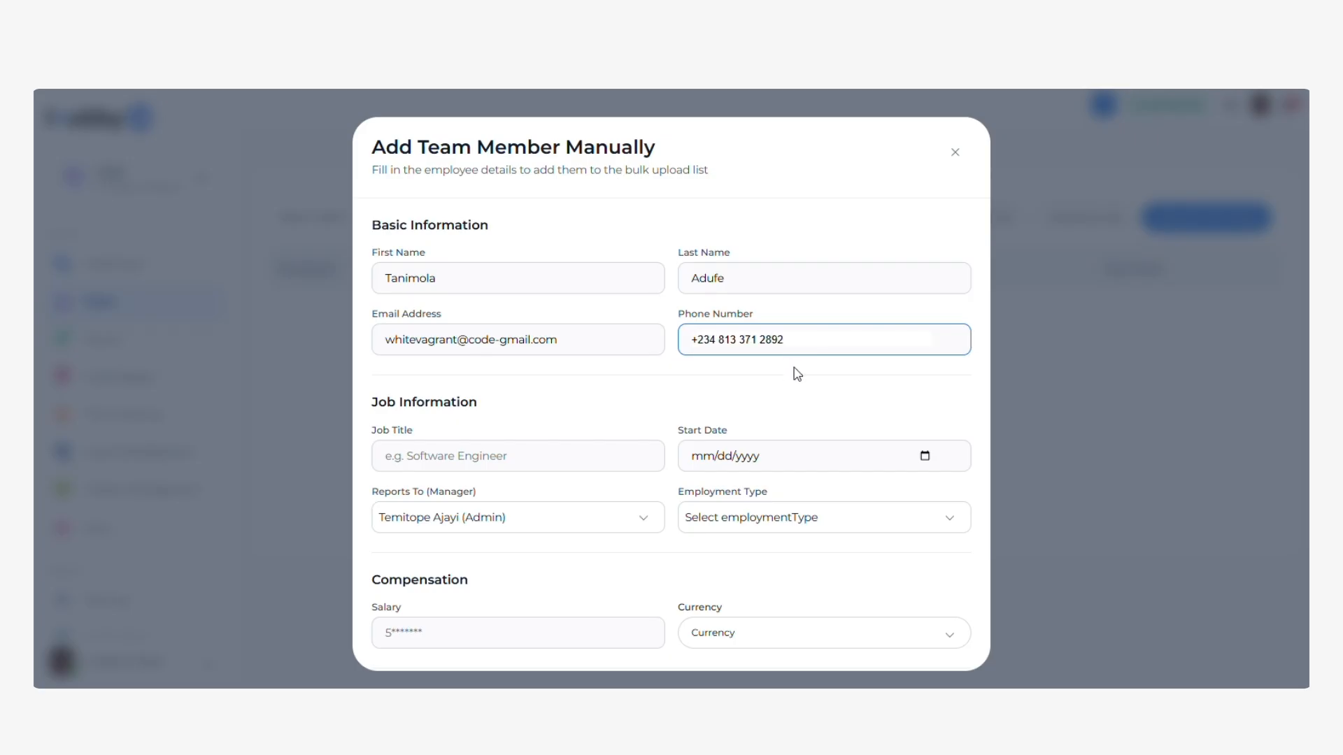
key("BackSpace")
left_click(567, 462)
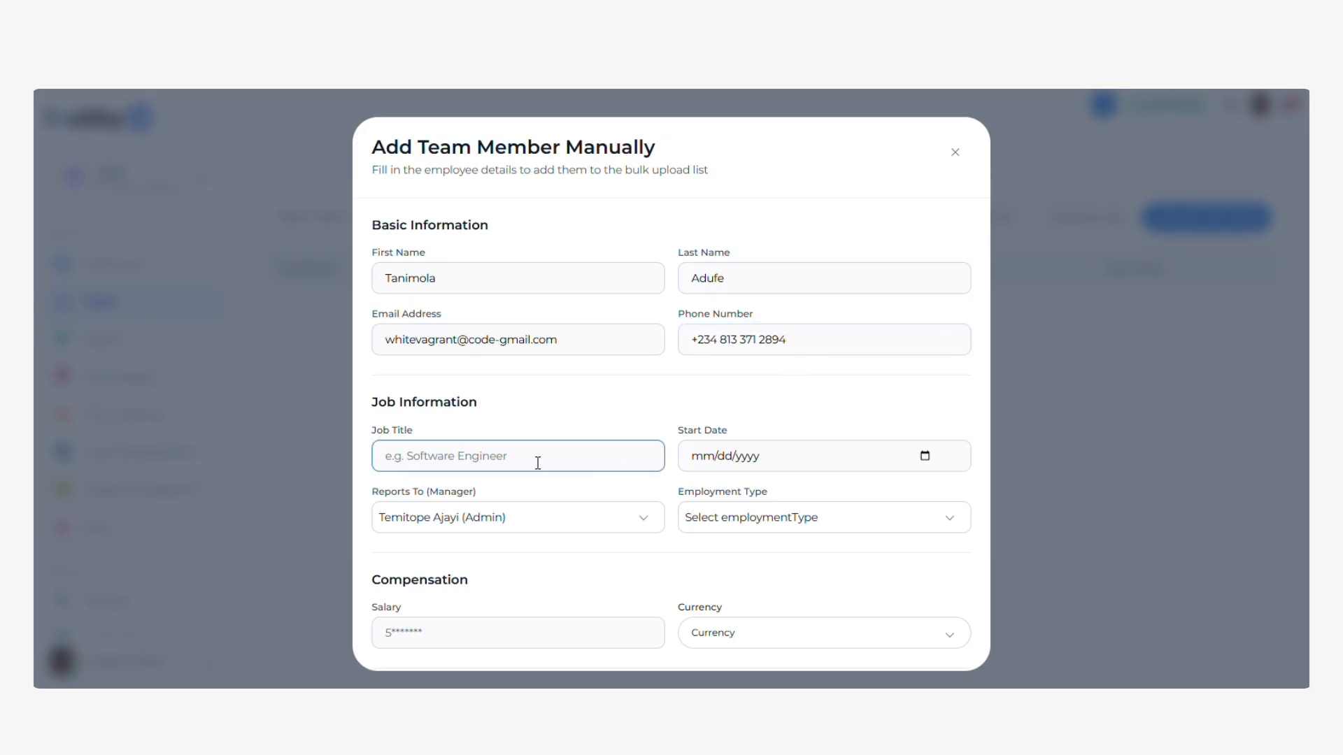
Enter job title Sales Intern, start date 10/22/2025 and Salaried employment type.
type("Sales Intern")
left_click(922, 463)
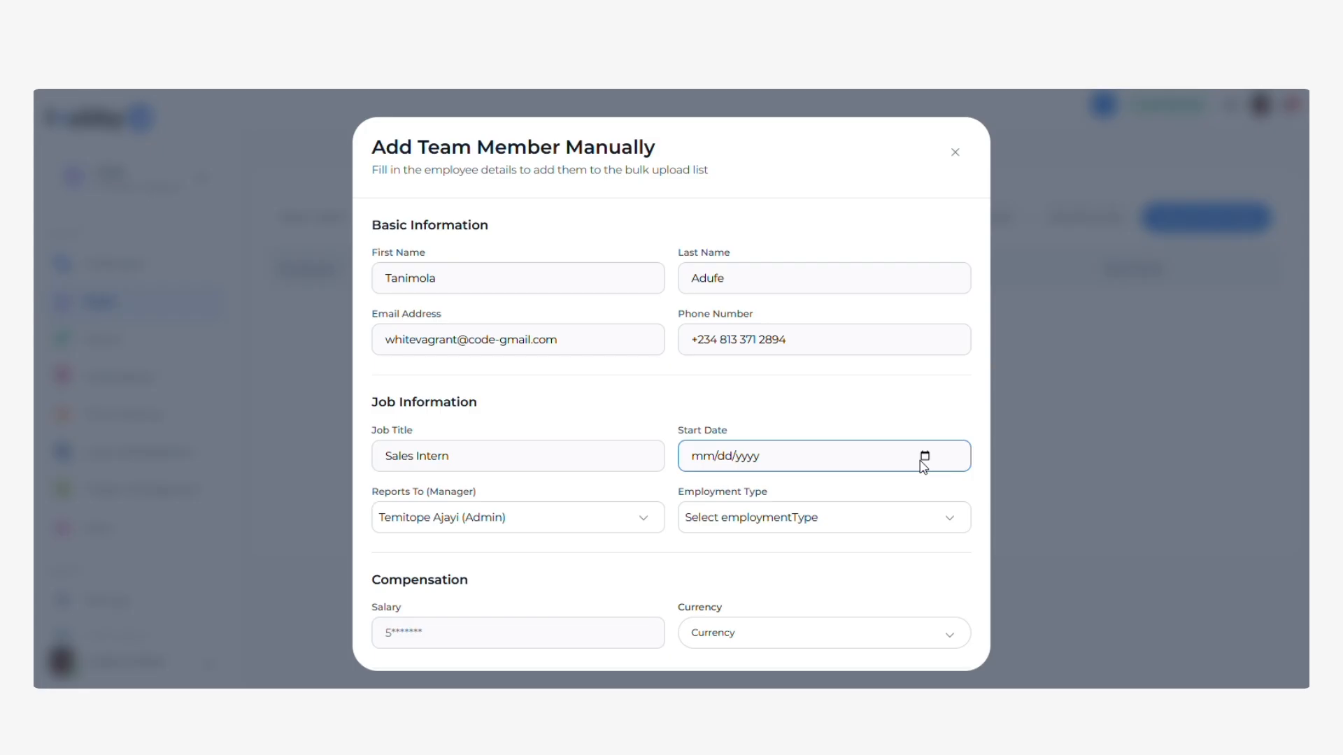
left_click(777, 605)
left_click(596, 521)
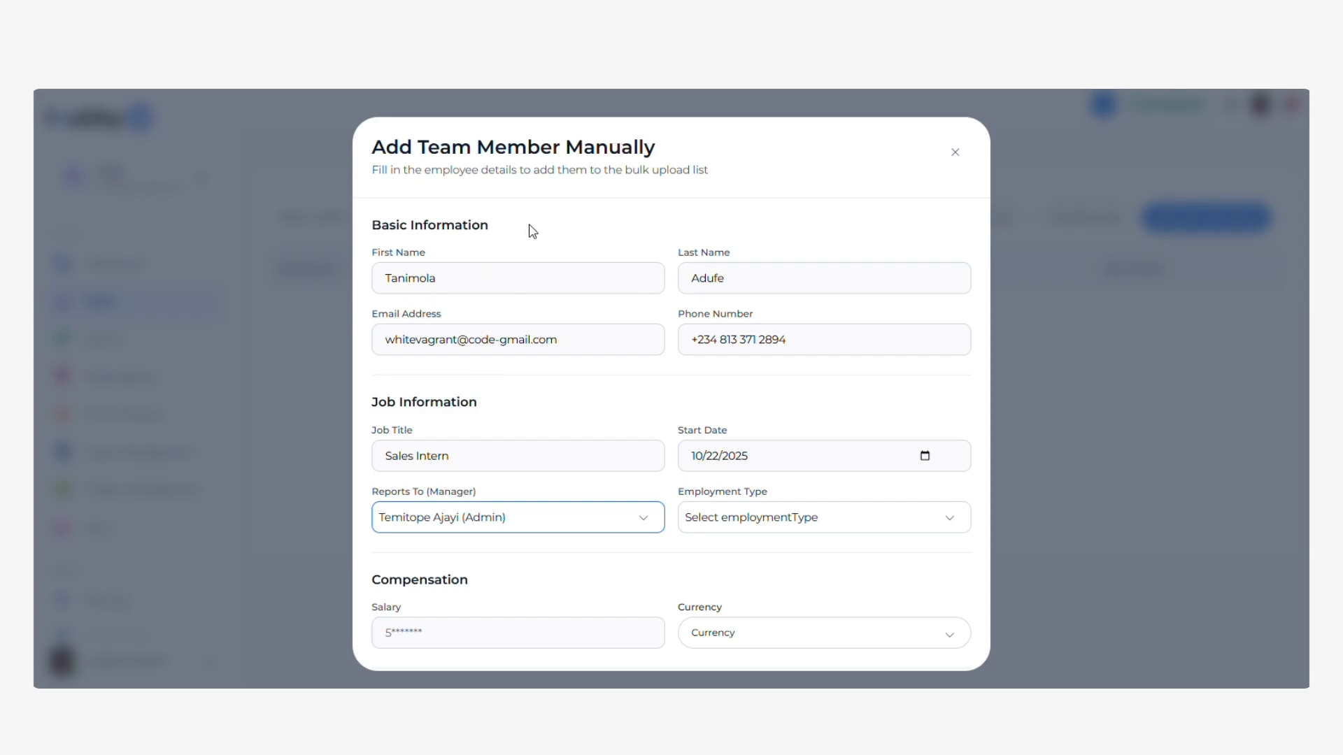
left_click(774, 524)
key("Down")
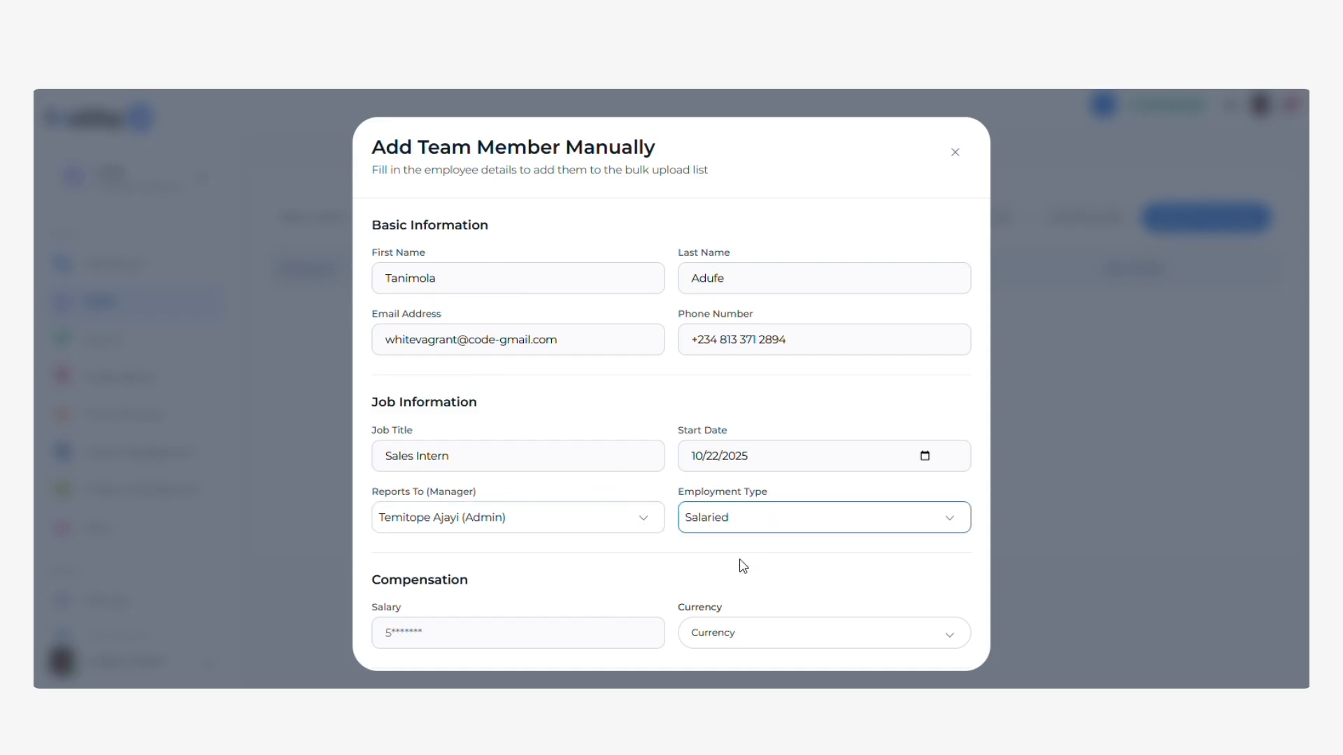
scroll(719, 513, "down", 3)
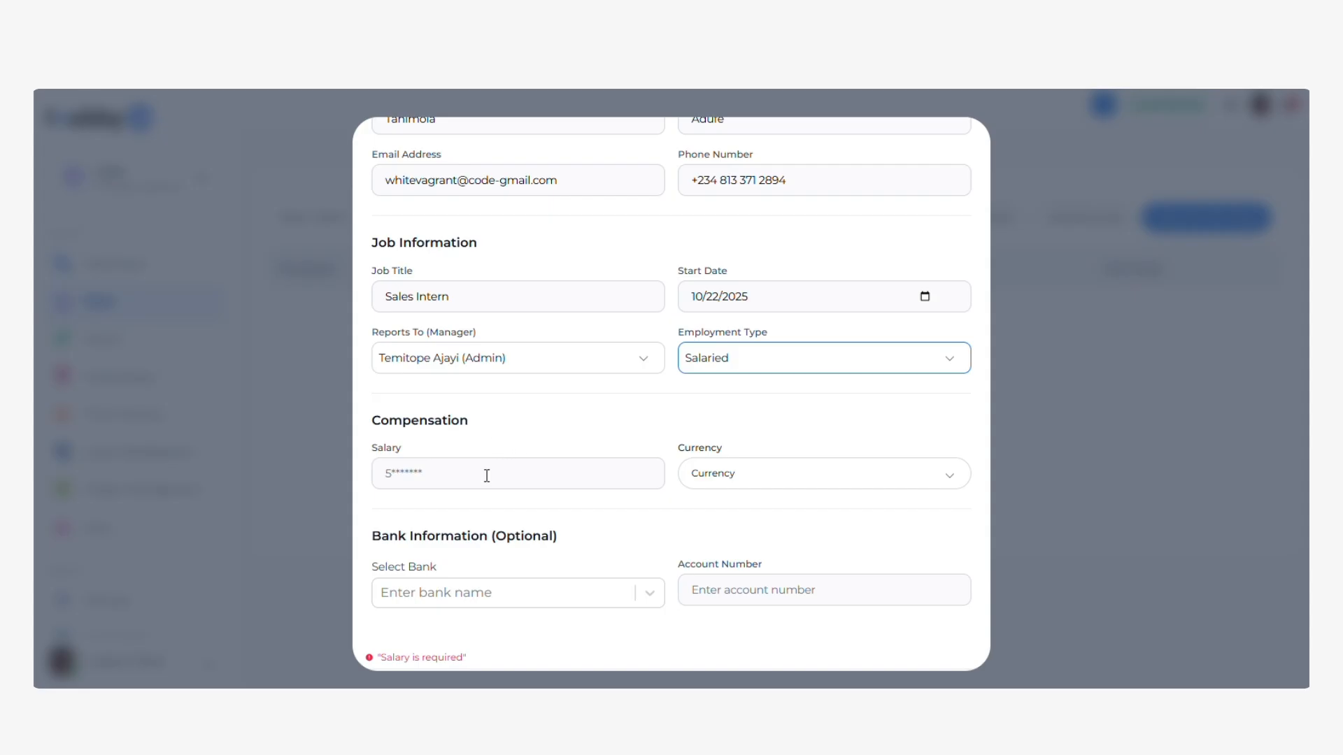
scroll(487, 475, "down", 1)
Set salary 500,000.50 in NGN with OPay bank and account number, then update the member.
left_click(482, 418)
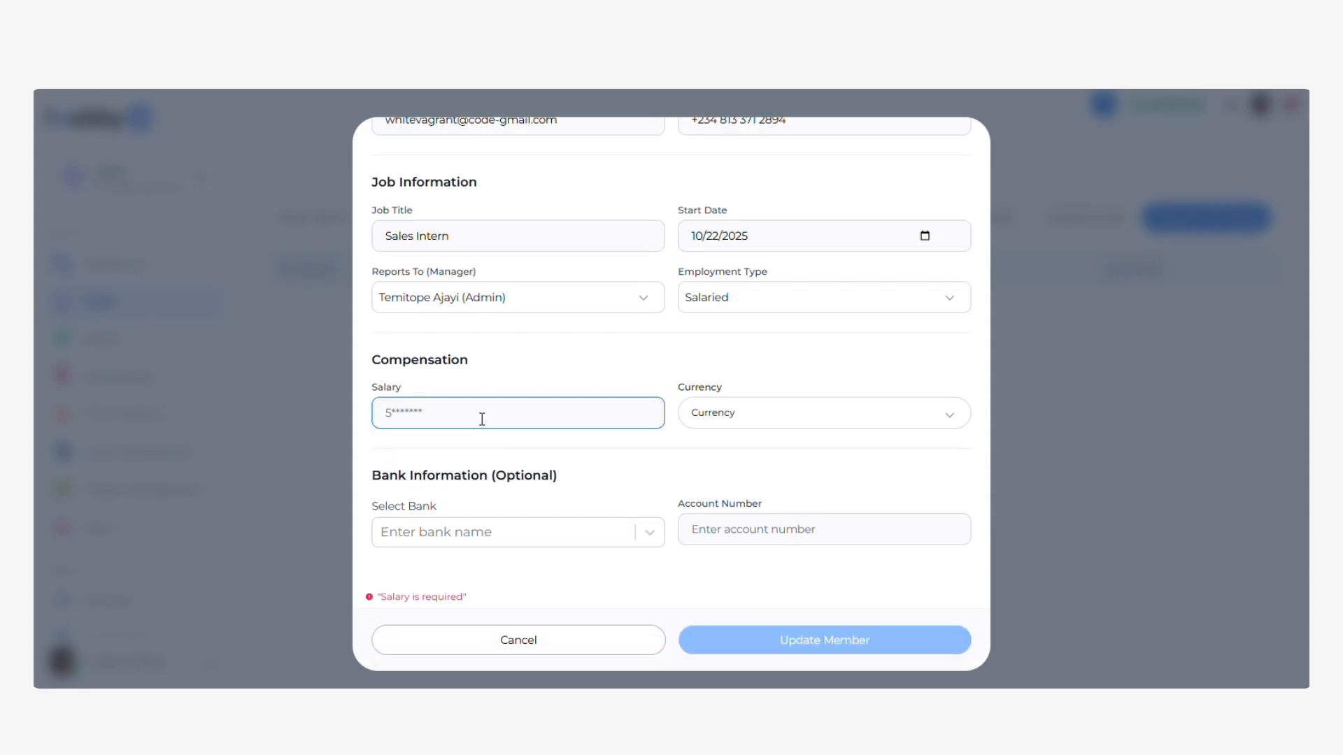
type("500000.50")
left_click(783, 424)
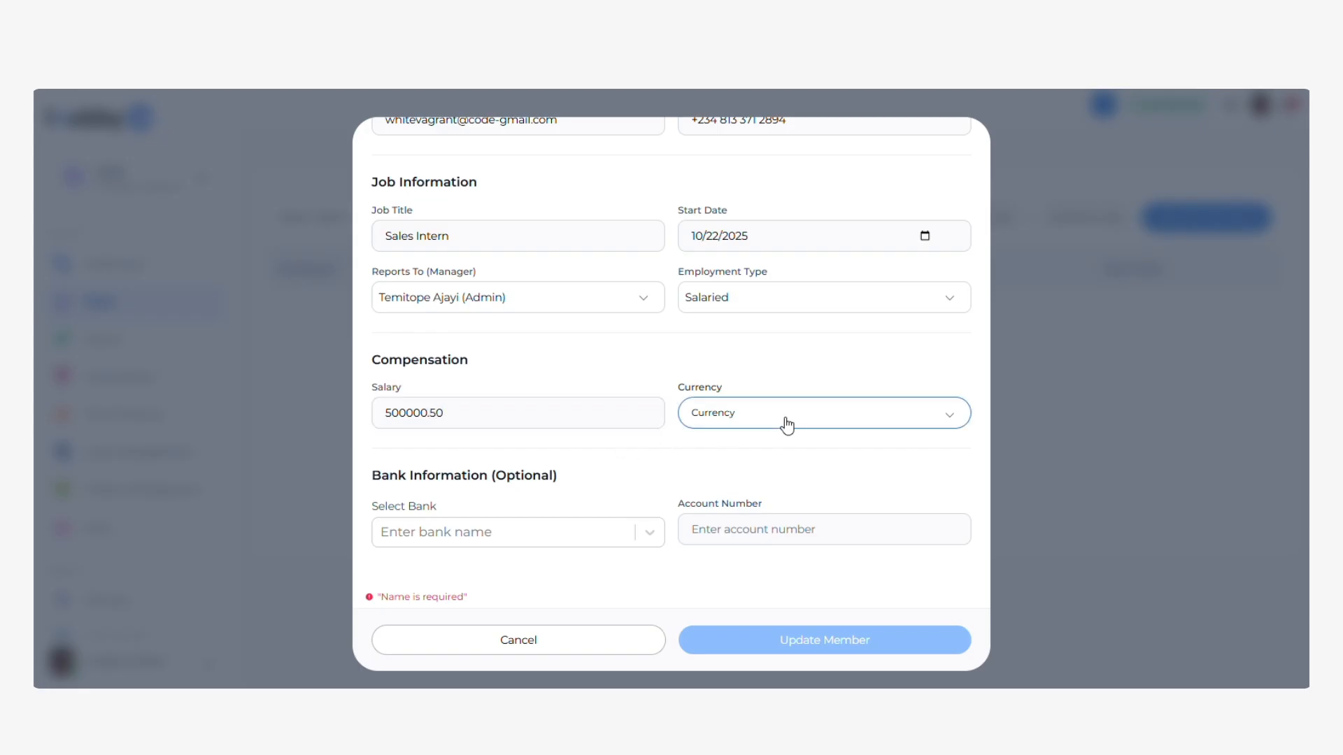
left_click(756, 447)
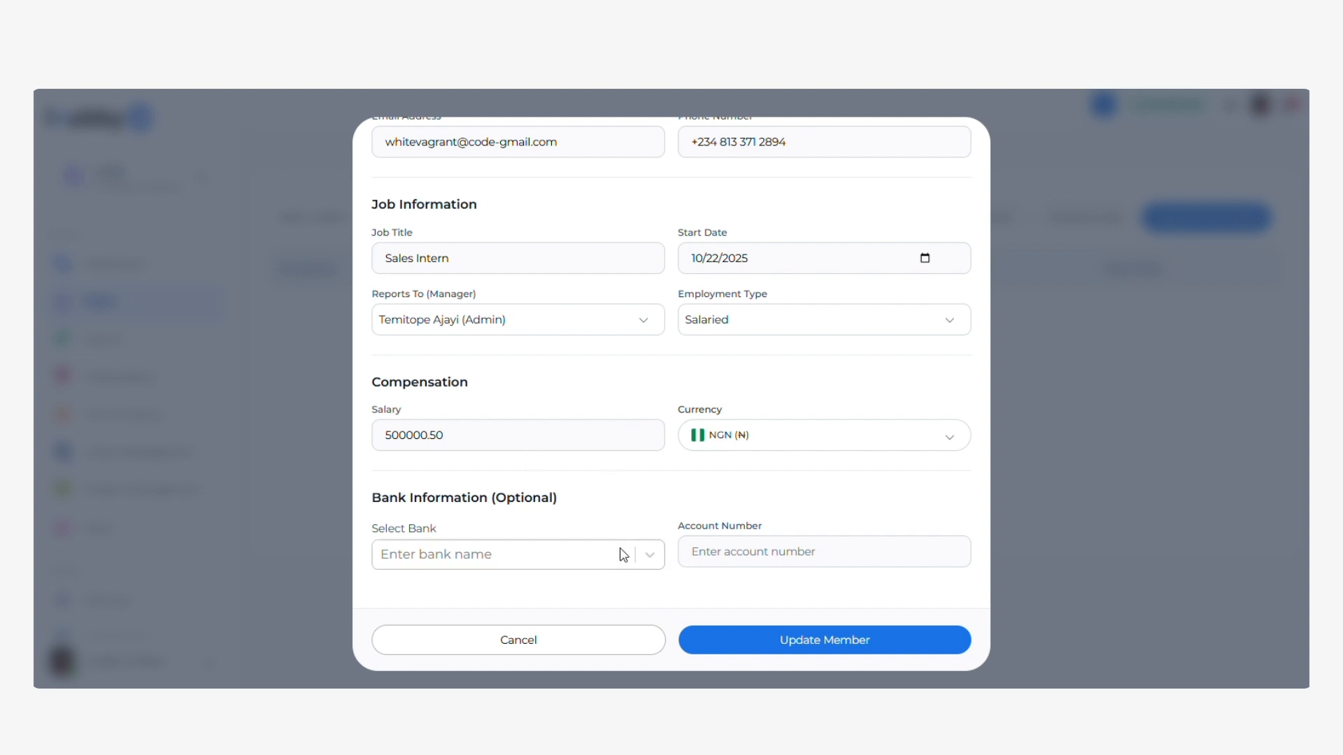
left_click(545, 565)
type("opay")
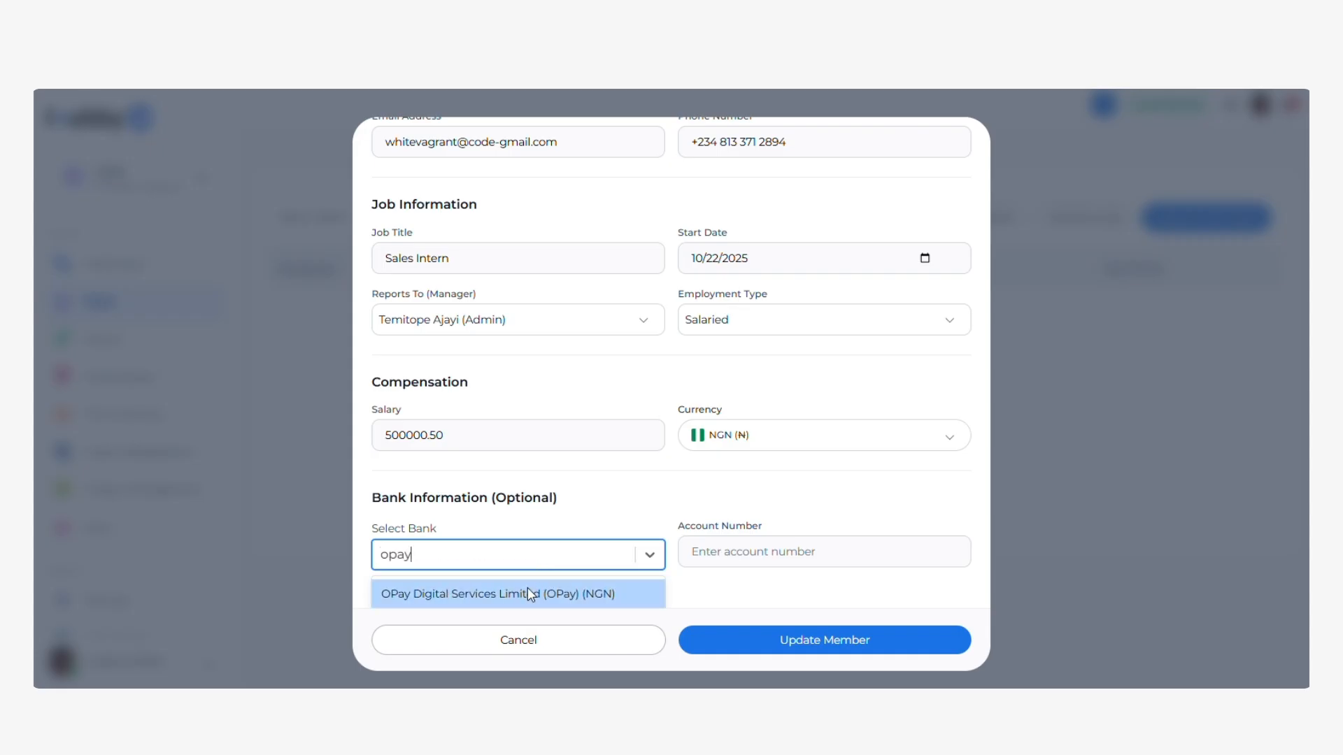
left_click(527, 592)
left_click(758, 556)
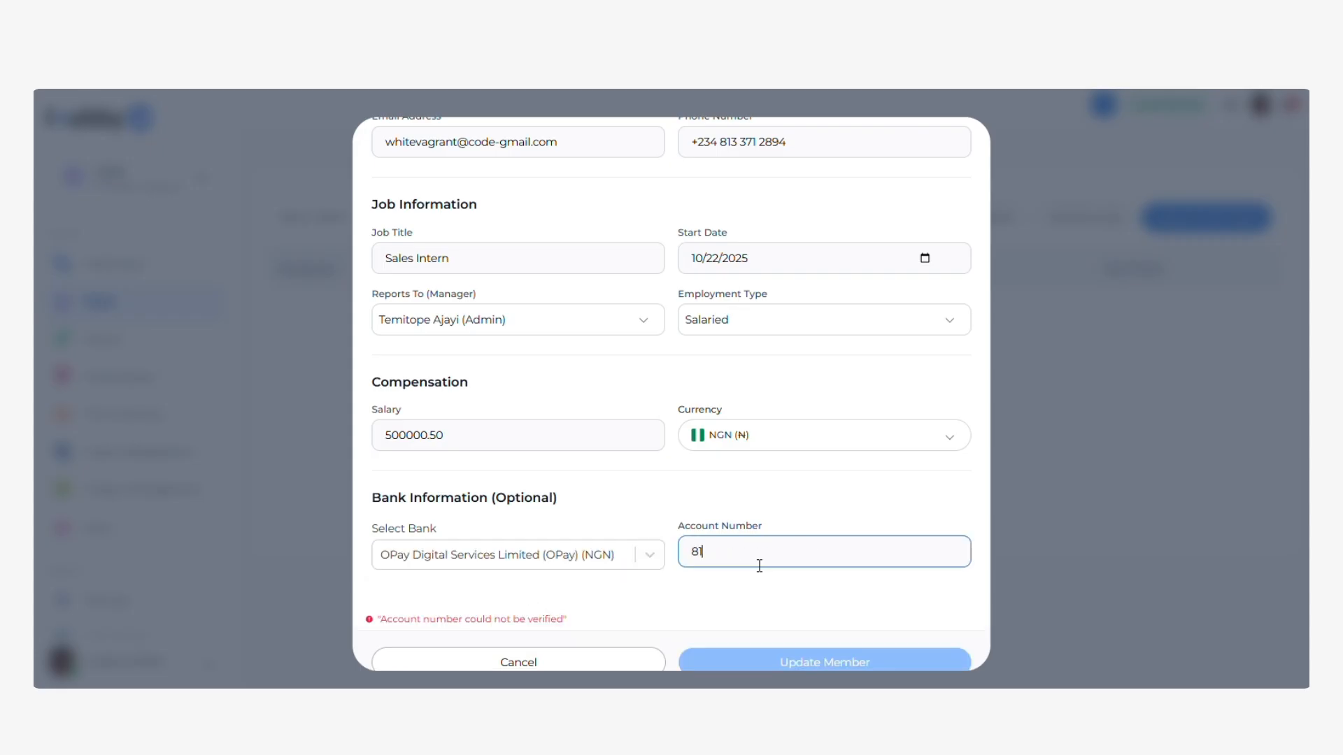
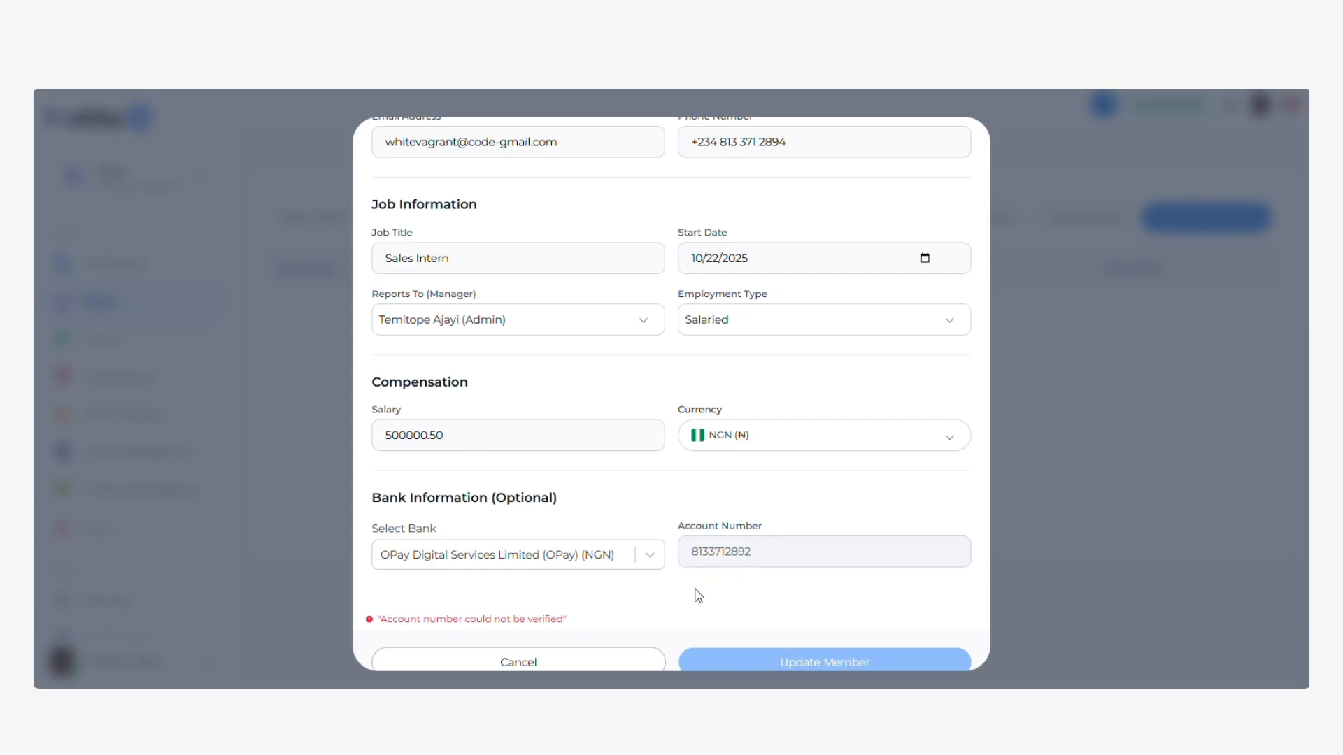
scroll(698, 595, "down", 1)
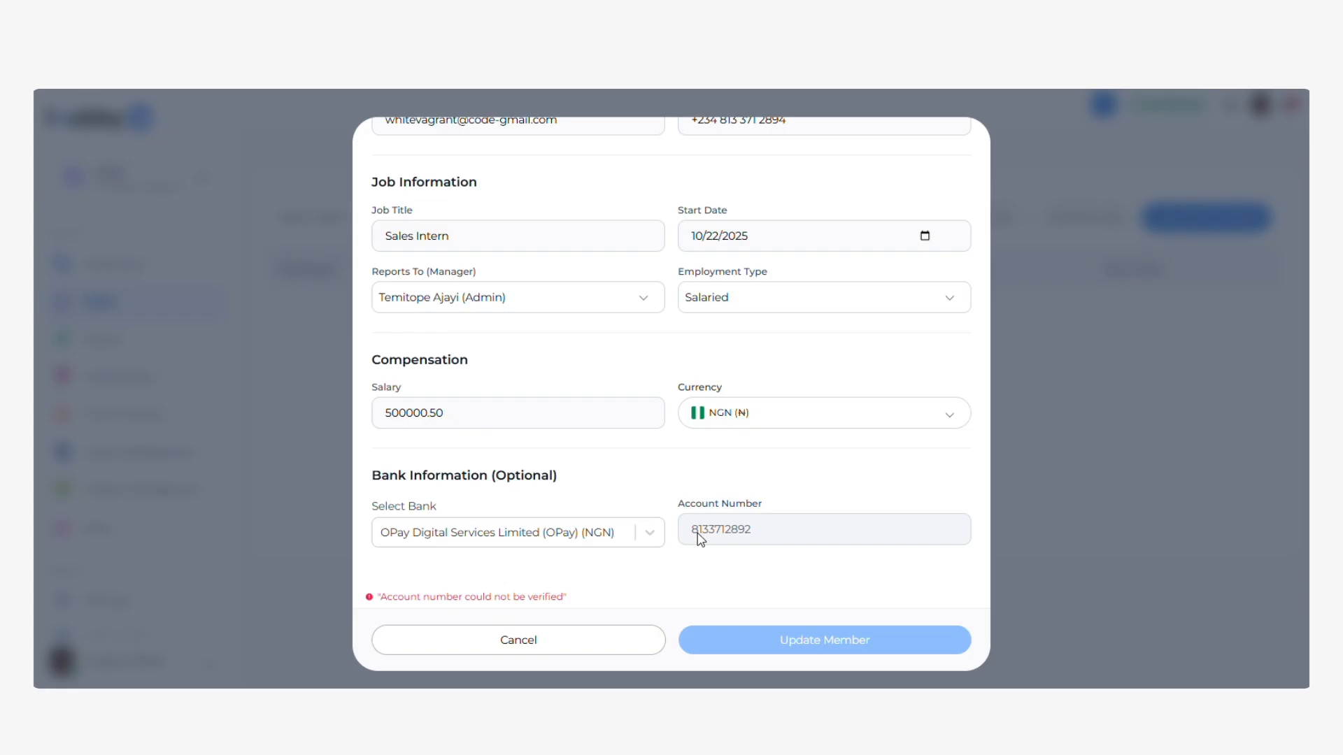
scroll(819, 640, "down", 1)
left_click(820, 640)
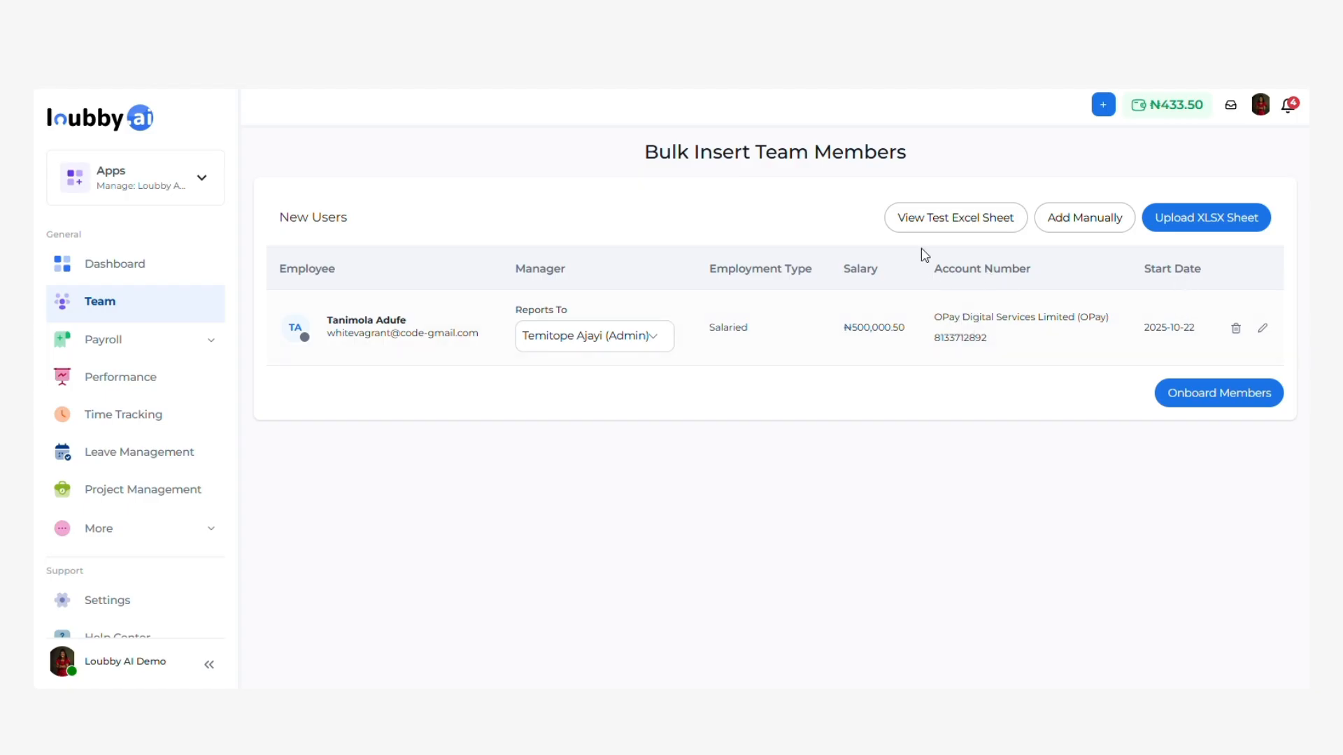
Onboard the uploaded new hire and return to the My Team list.
left_click(1205, 400)
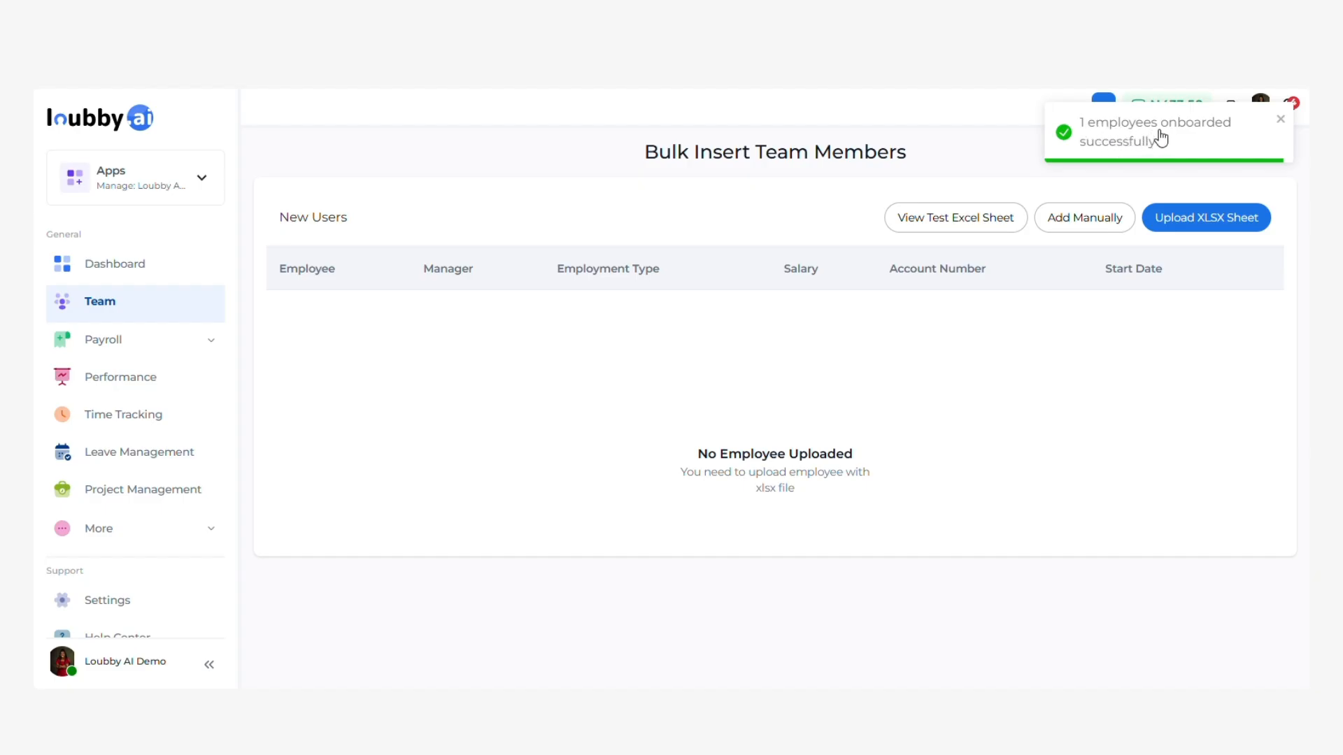
left_click(105, 307)
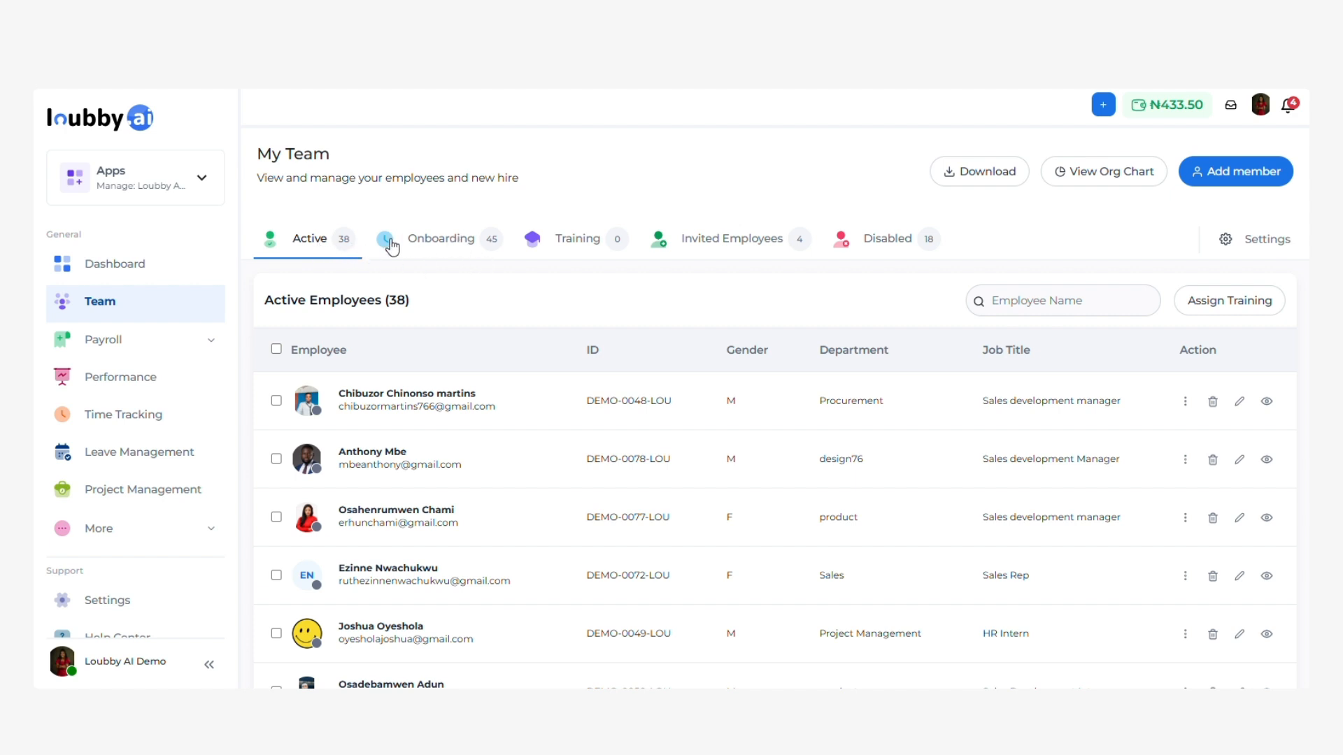
Review the 45-member Onboarding tab down to the new hire, then log out of admin.
left_click(456, 246)
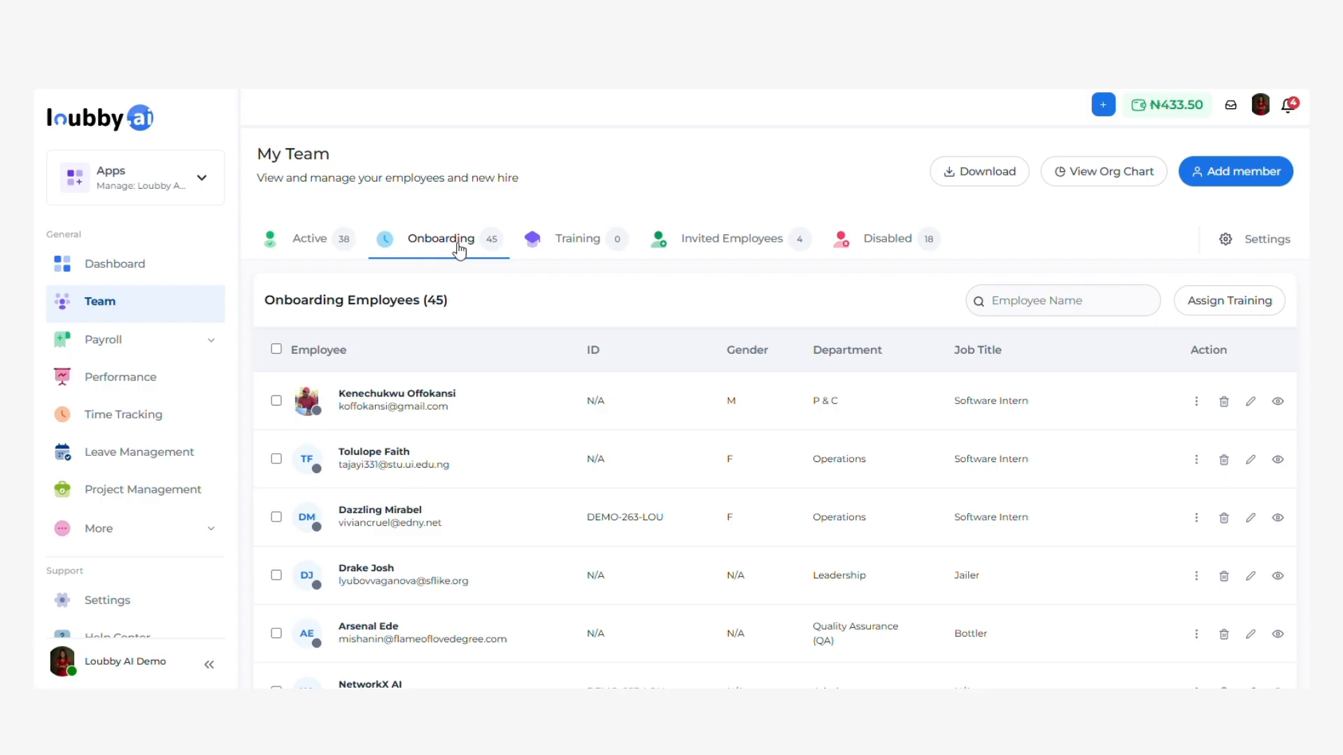
scroll(465, 263, "down", 10)
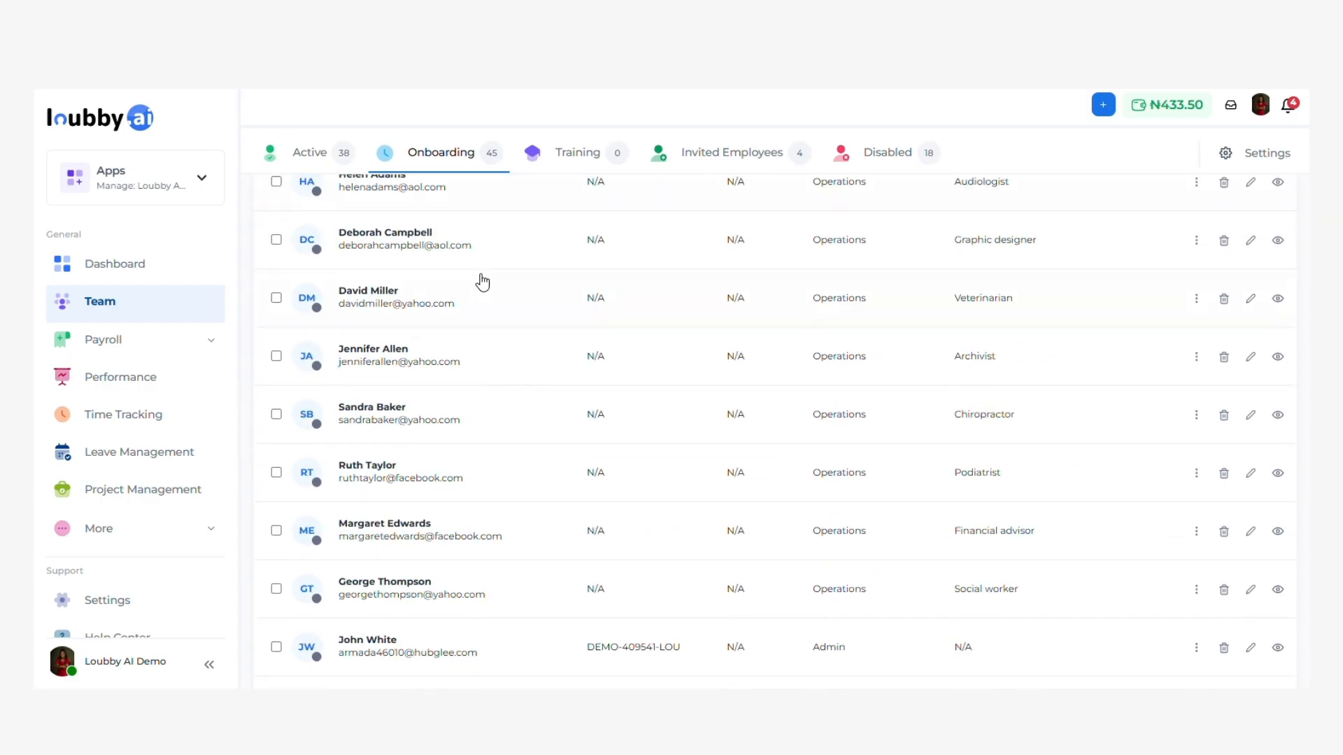
scroll(490, 349, "down", 10)
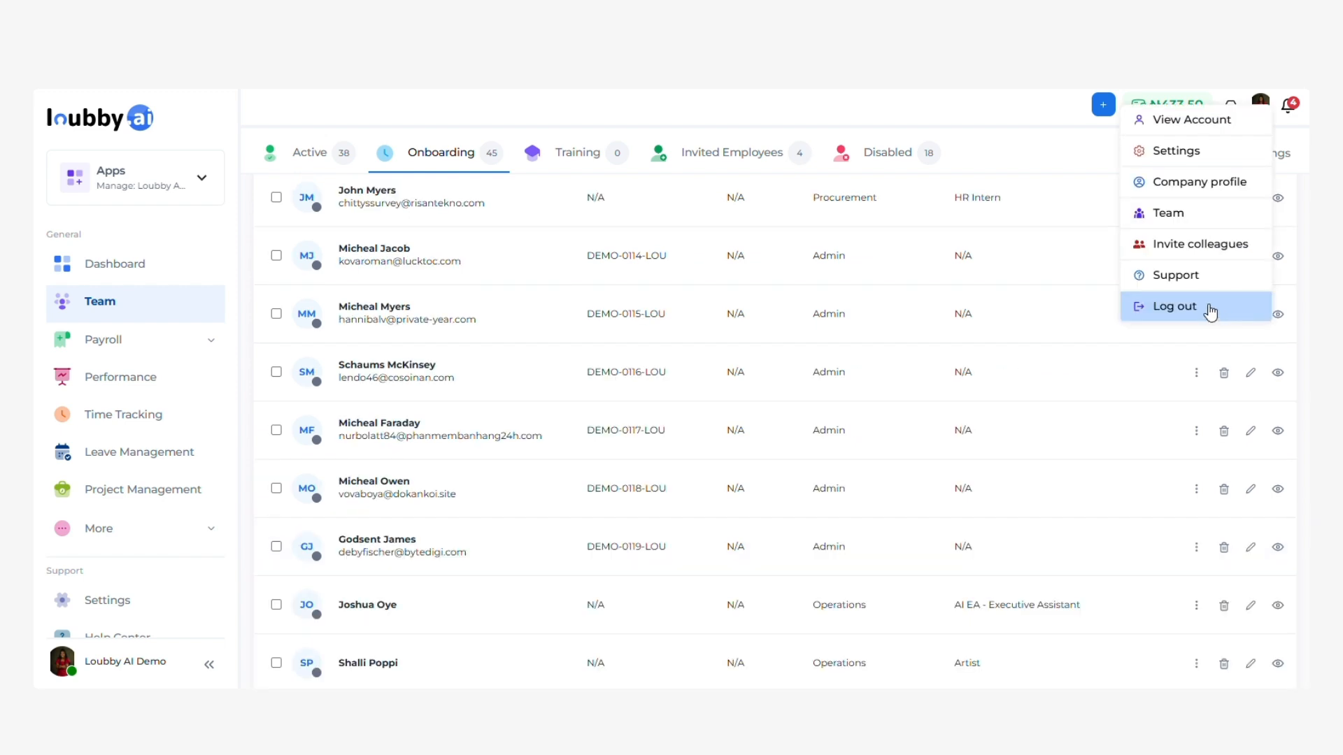
left_click(1207, 306)
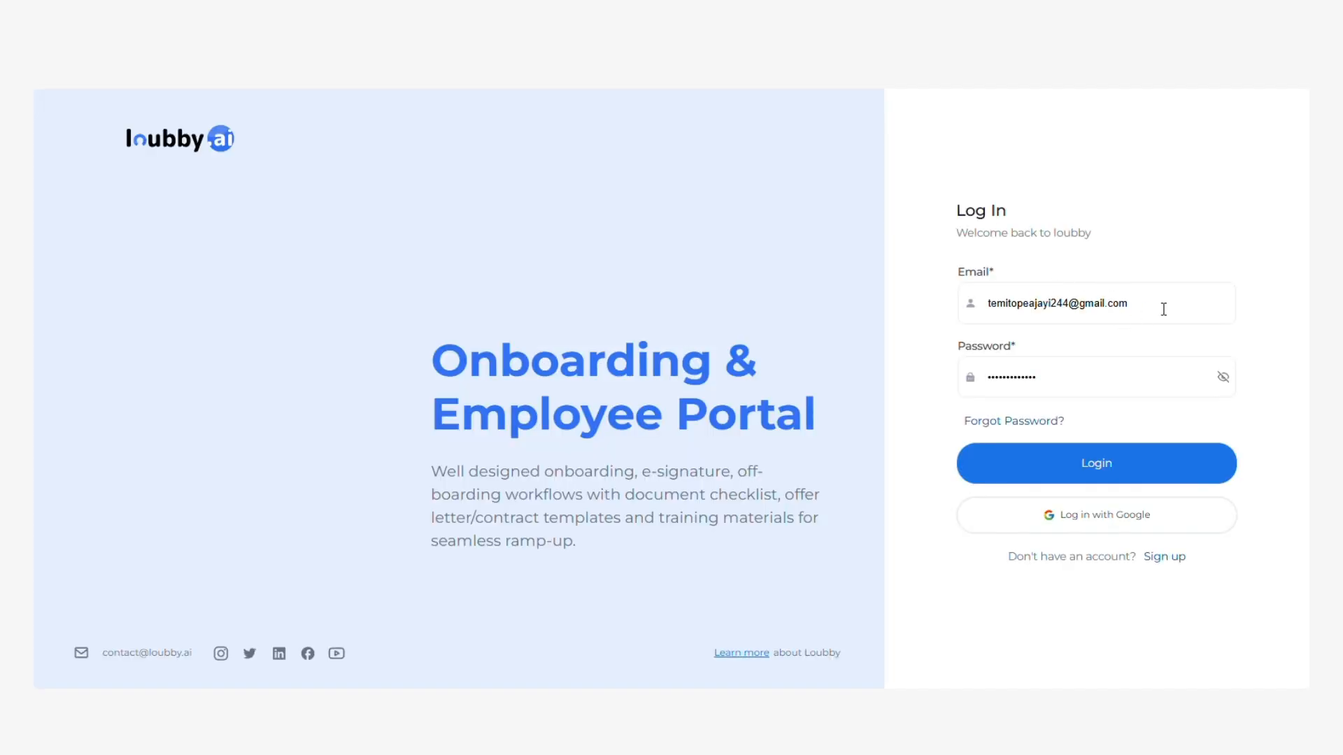
Sign in with the new employee's e-mail and password.
left_click_drag(1164, 309, 969, 310)
key("Down")
key("Down")
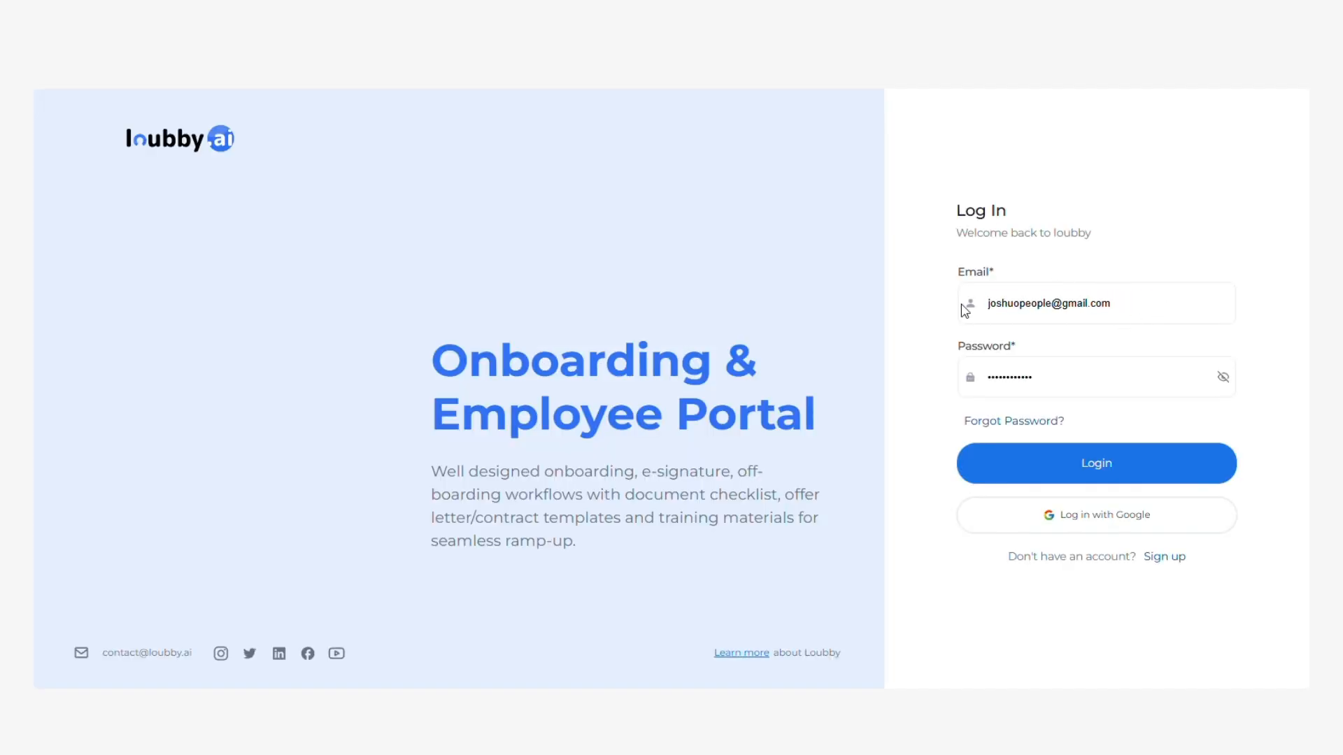
key("Return")
left_click_drag(1063, 382, 991, 386)
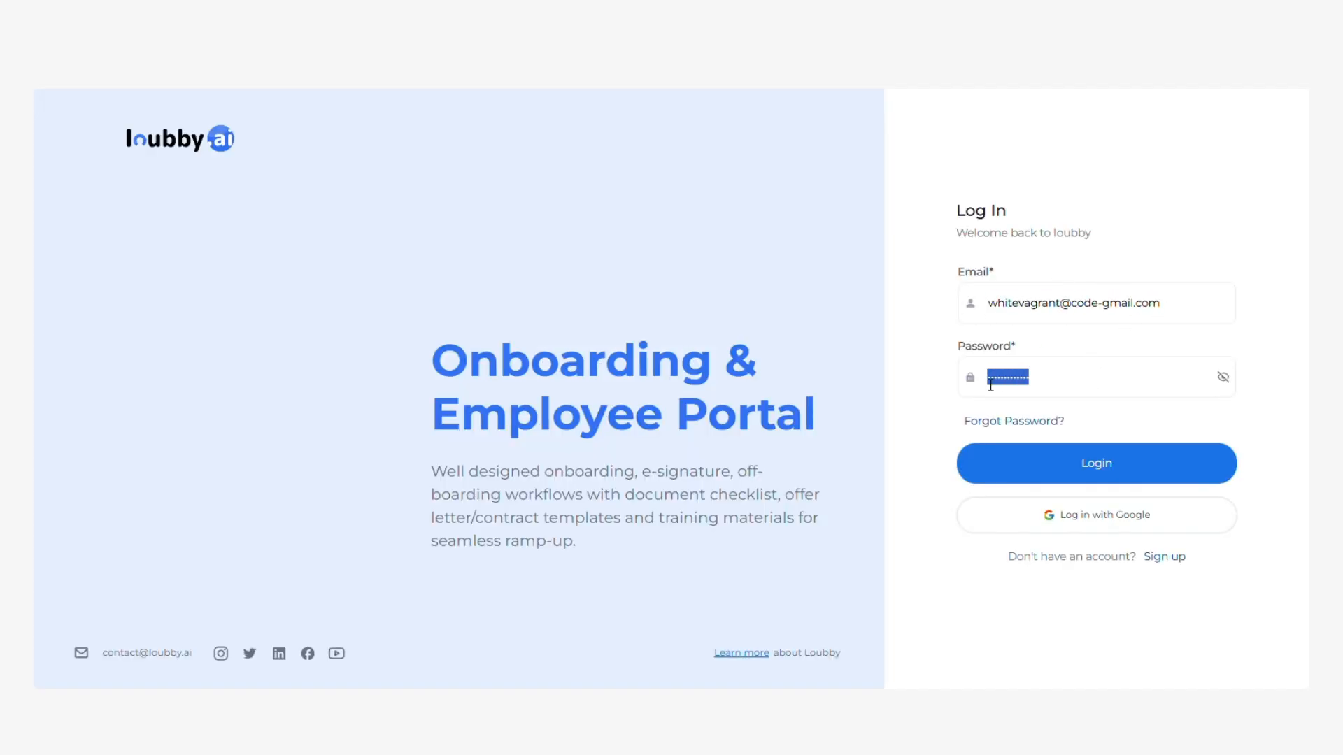
type("•••••••")
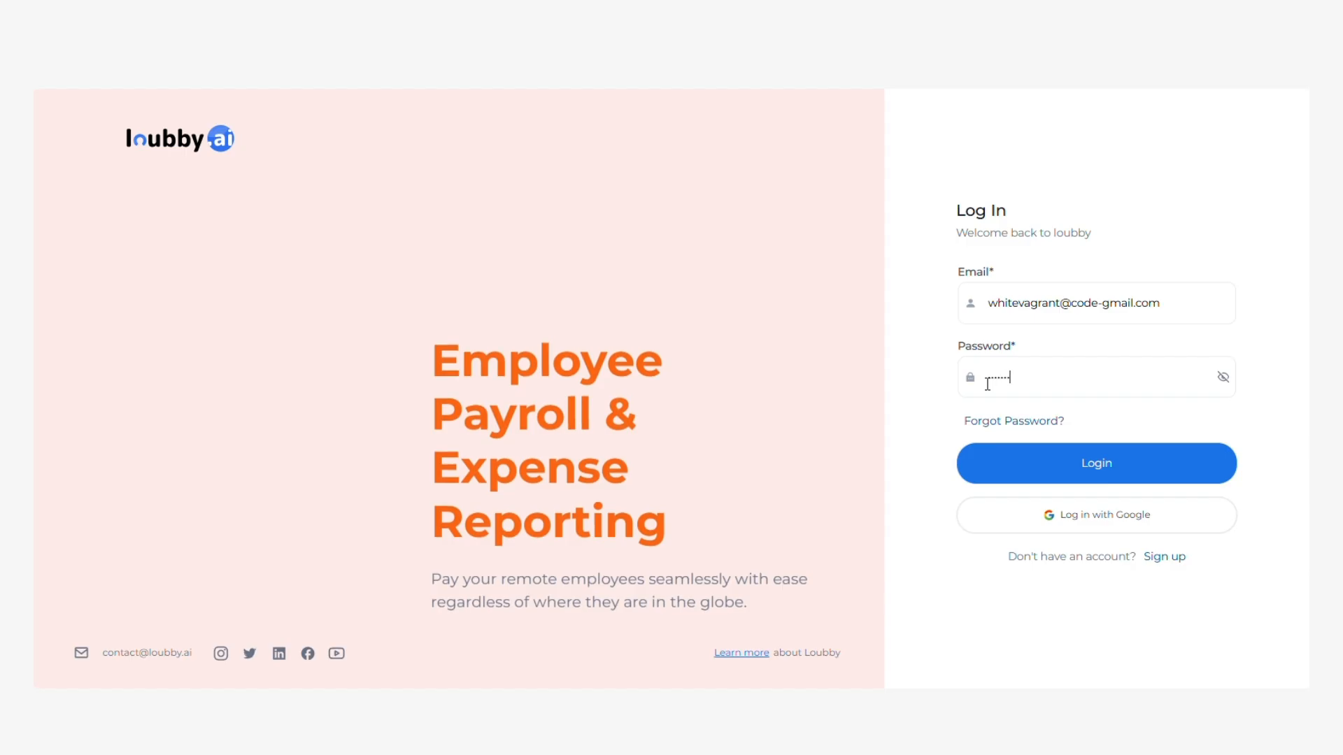
left_click(1117, 468)
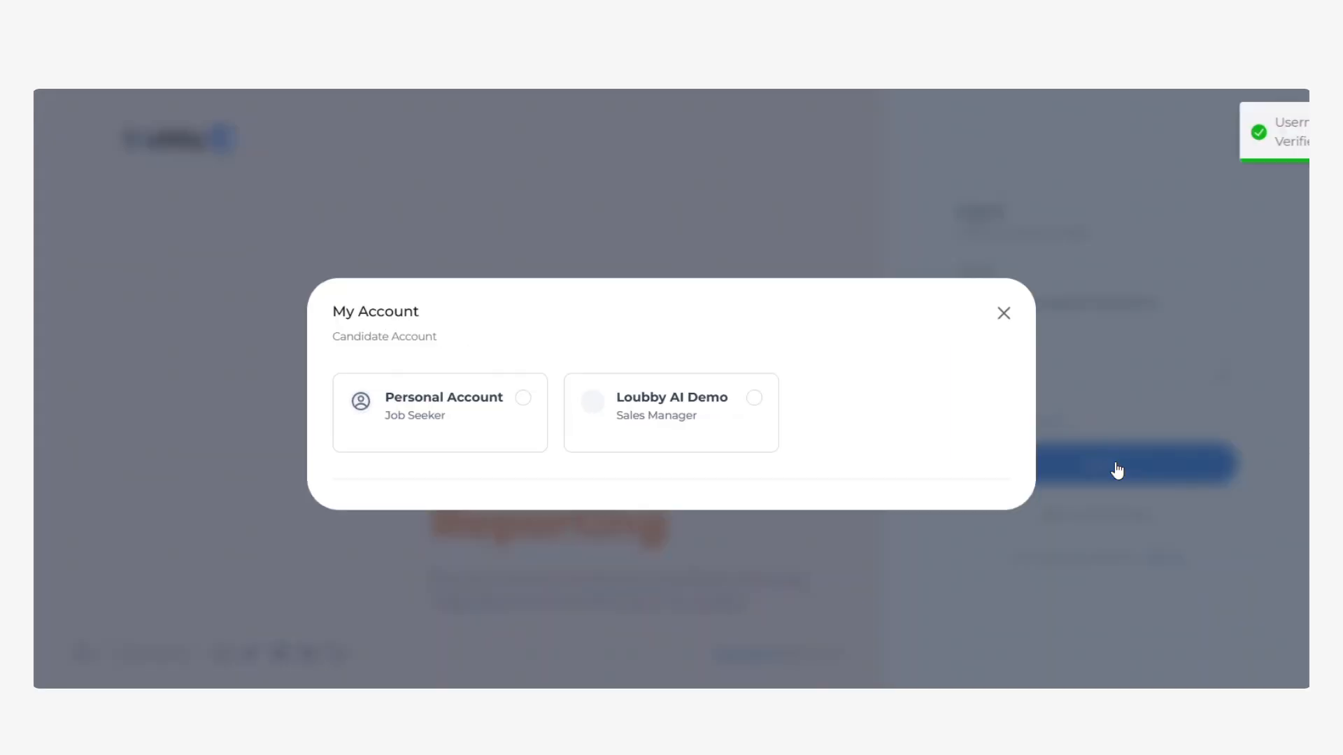
Choose the Loubby AI Demo company account and skip the welcome tour.
left_click(765, 406)
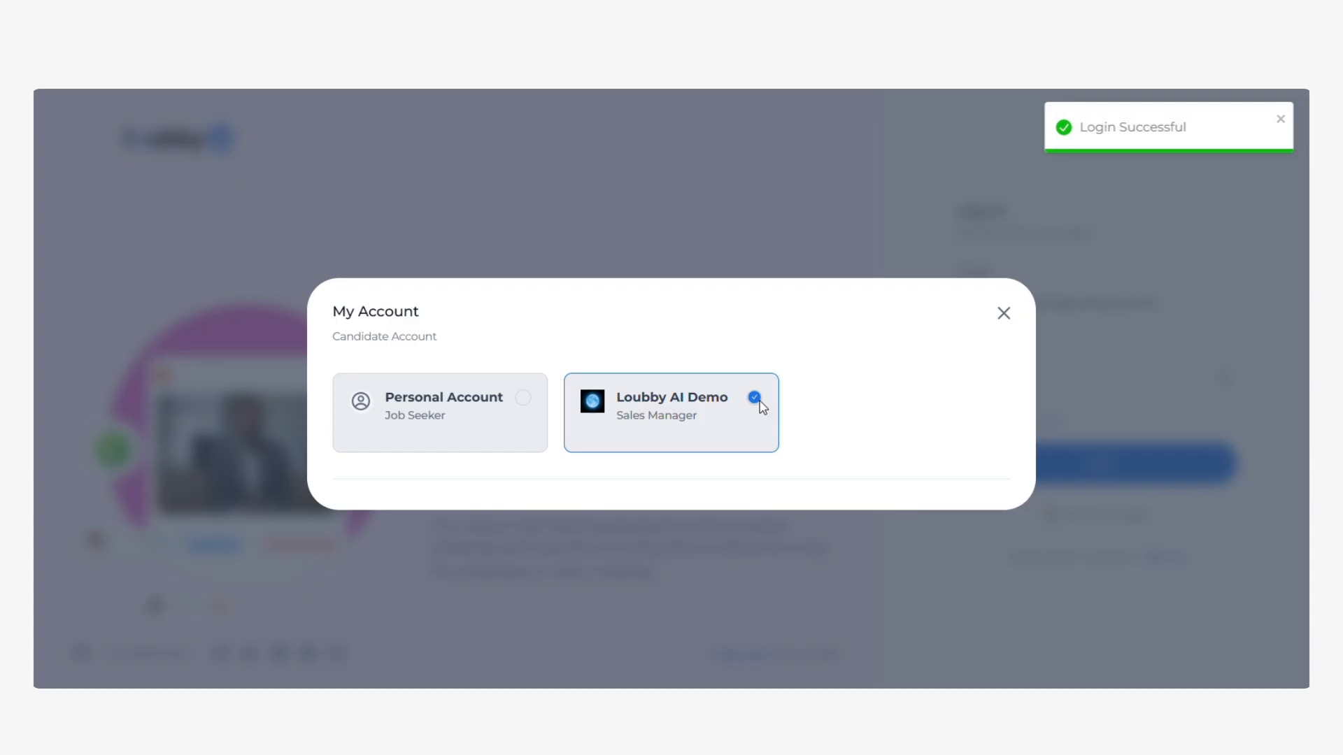
left_click(397, 418)
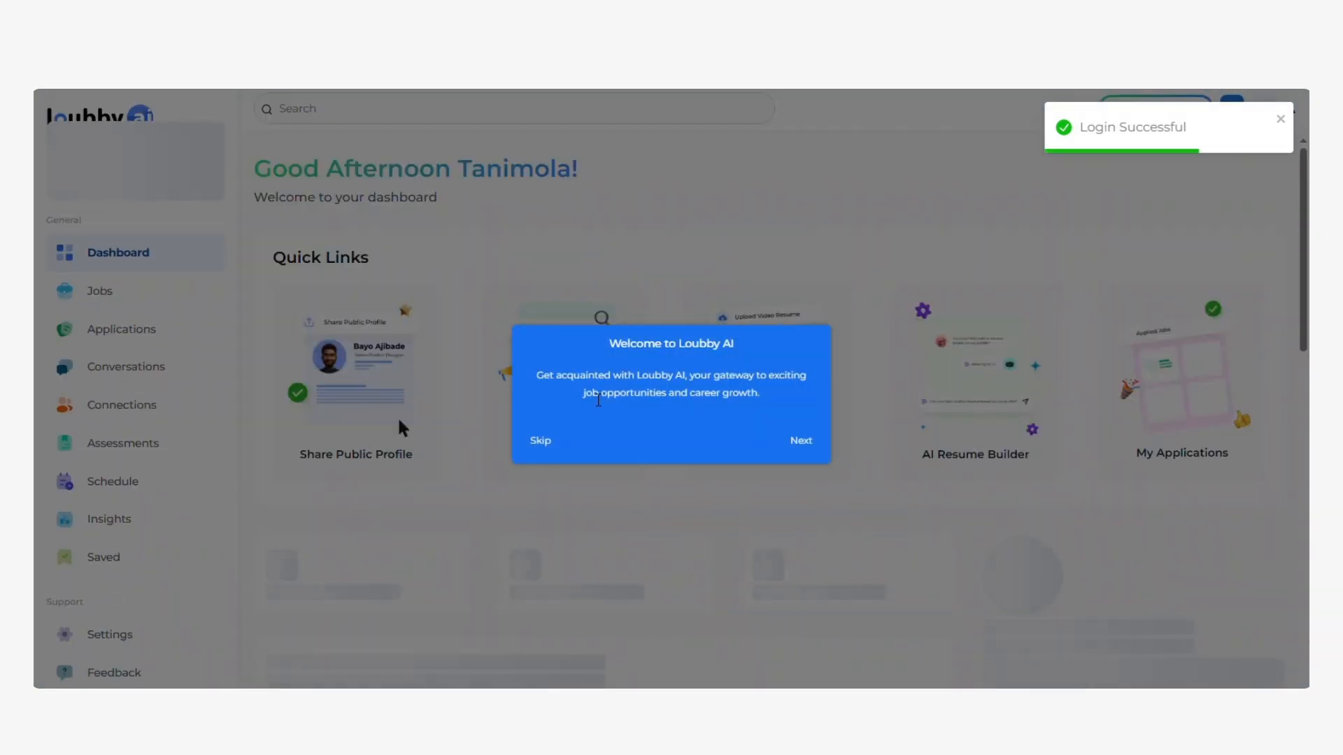
left_click(539, 442)
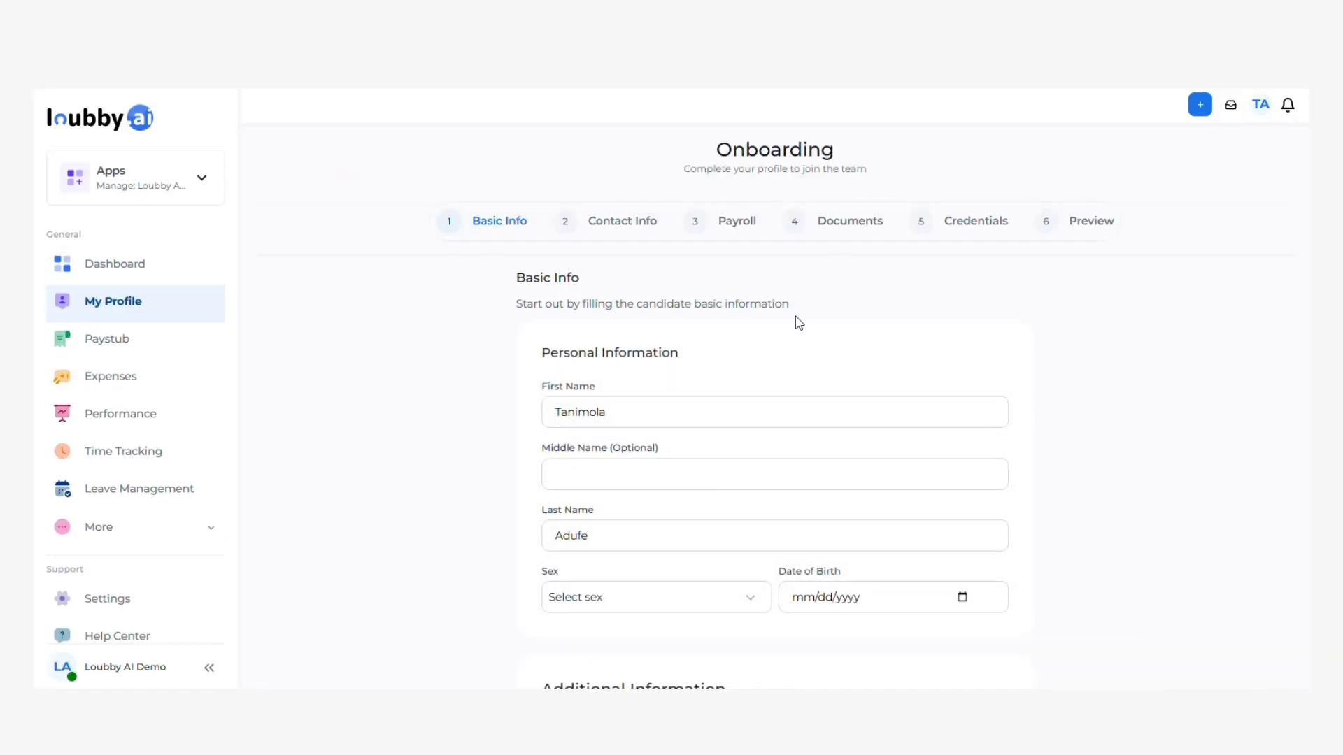
Set sex to Female and date of birth to 03/05/1996.
scroll(593, 459, "down", 1)
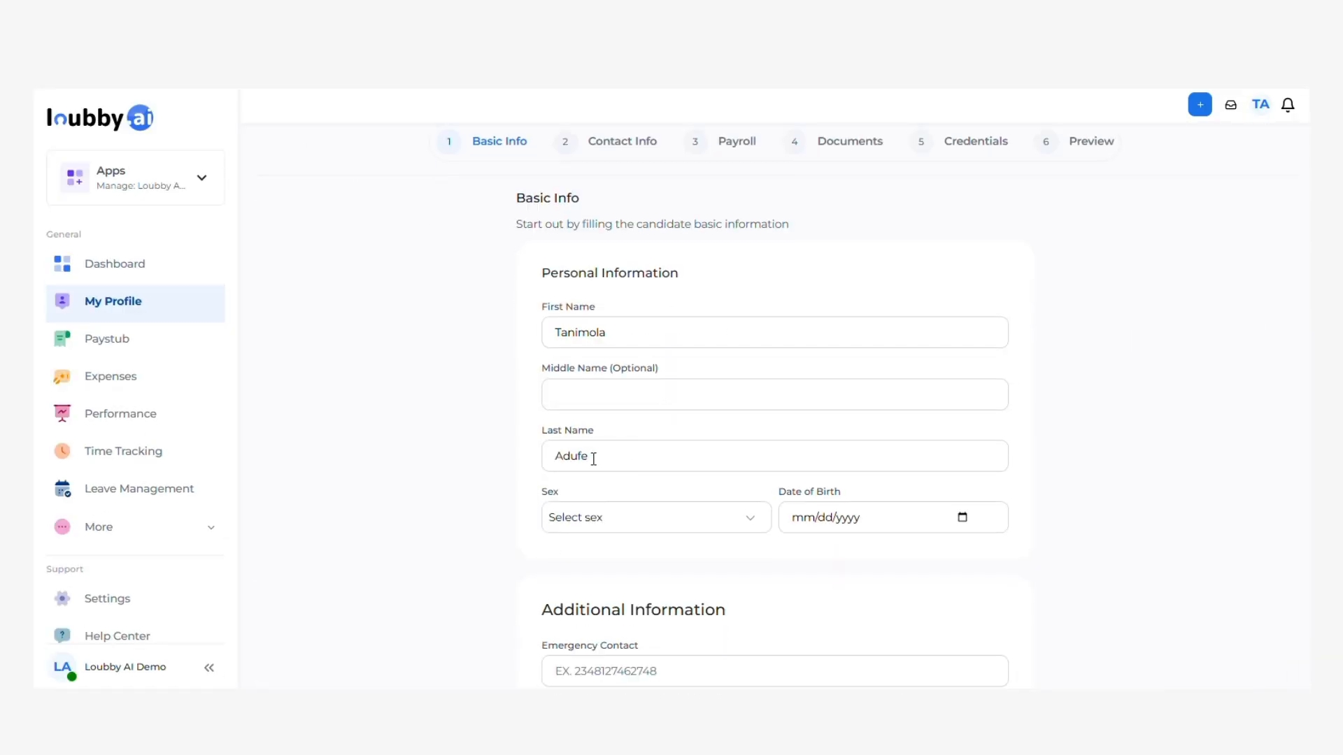
scroll(639, 431, "down", 2)
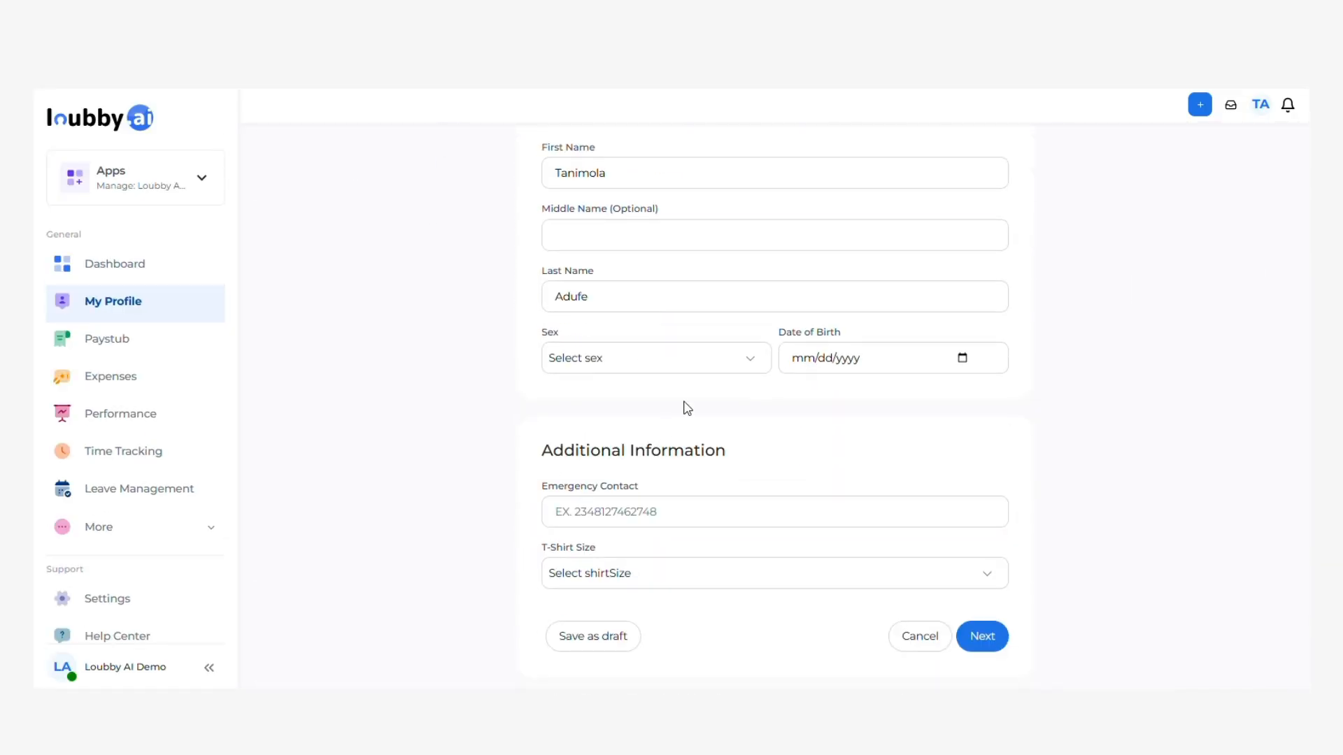
left_click(657, 373)
left_click(606, 434)
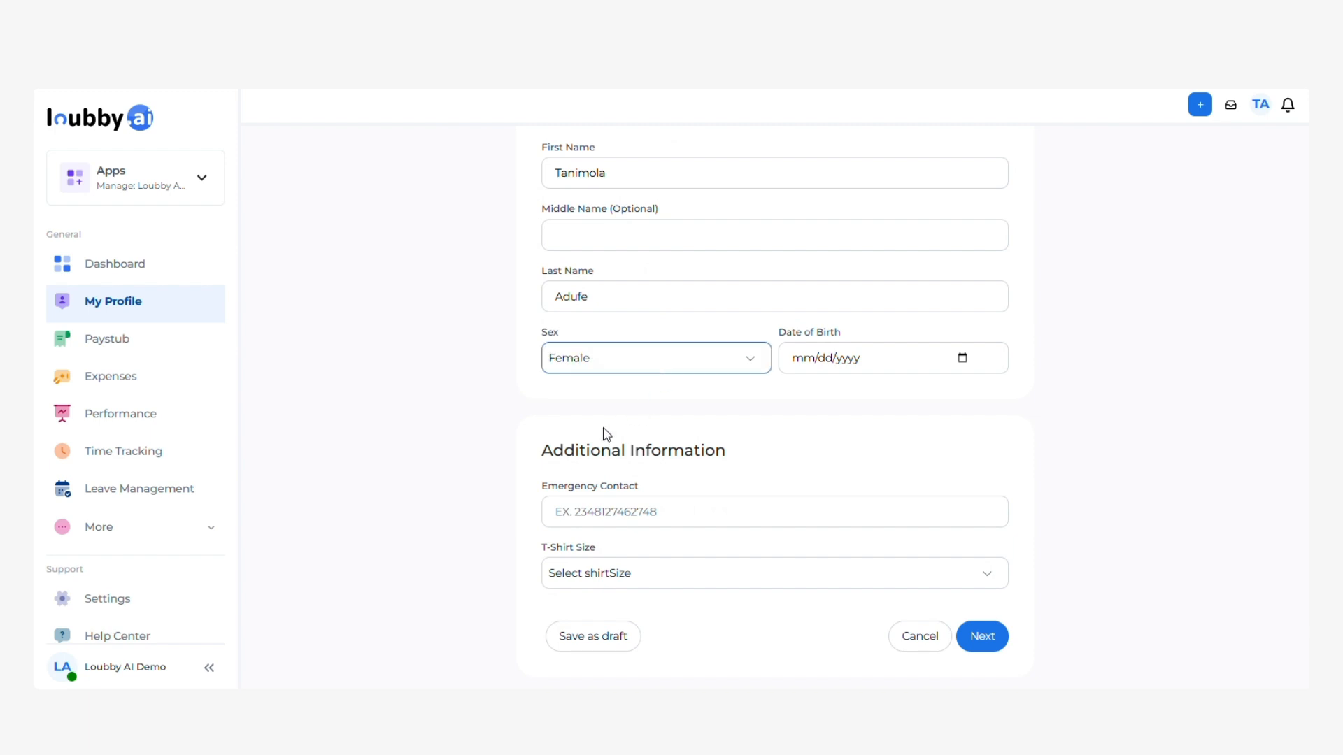
left_click(963, 358)
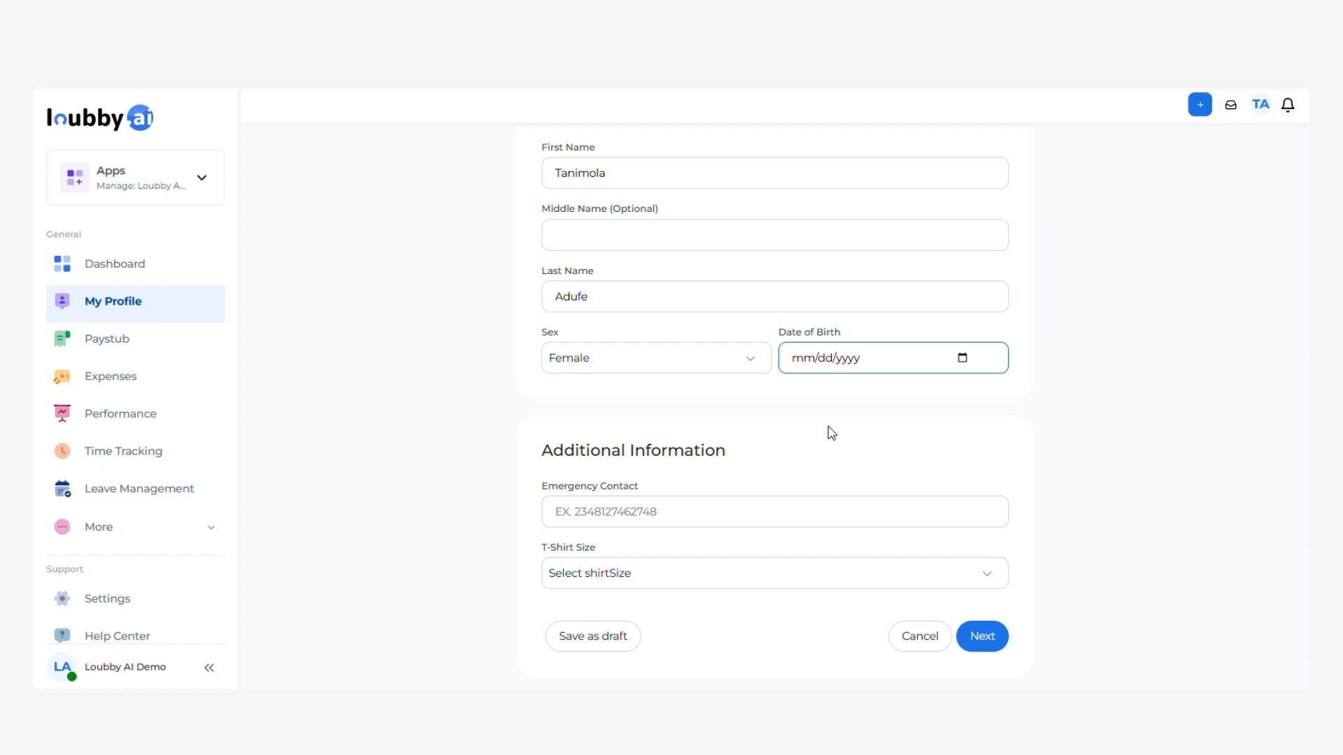
type("03051996")
Enter the emergency contact number, adding a leading + to it.
scroll(650, 473, "down", 1)
left_click(653, 482)
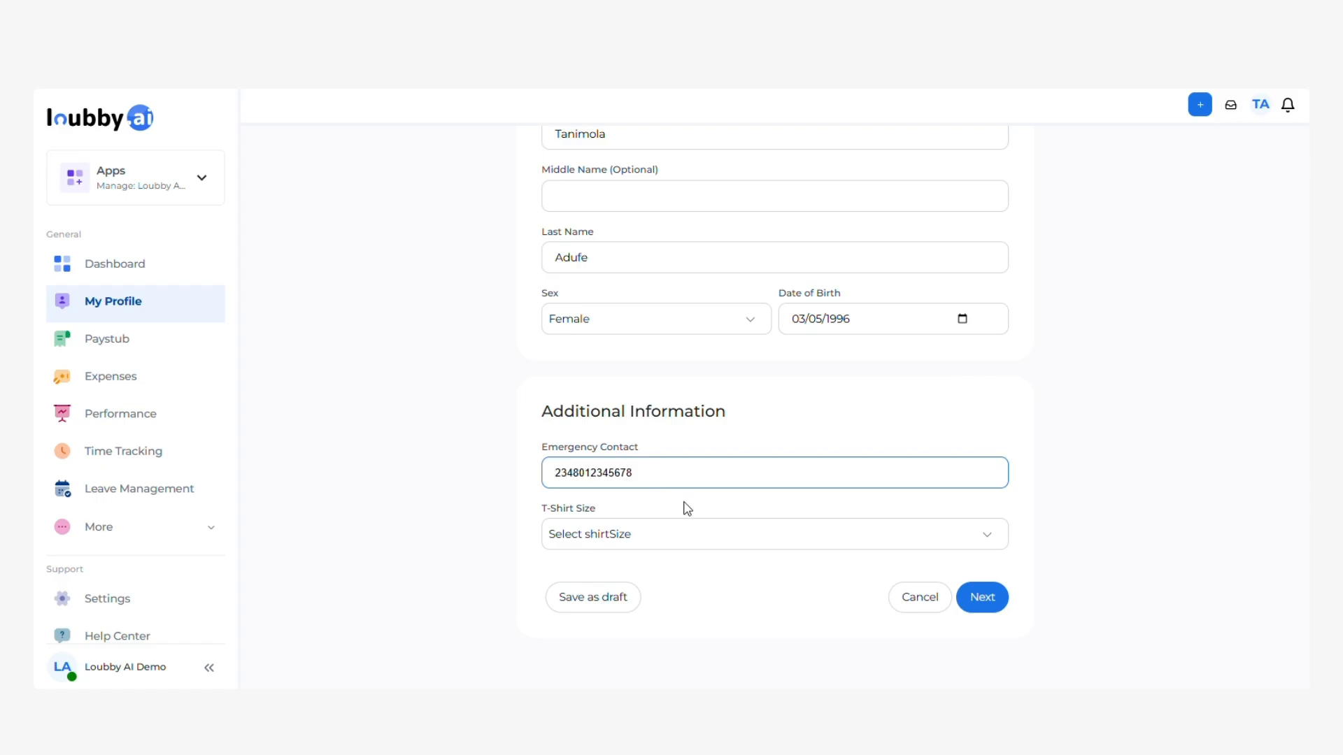
left_click(680, 543)
left_click(563, 480)
type("+")
left_click(620, 550)
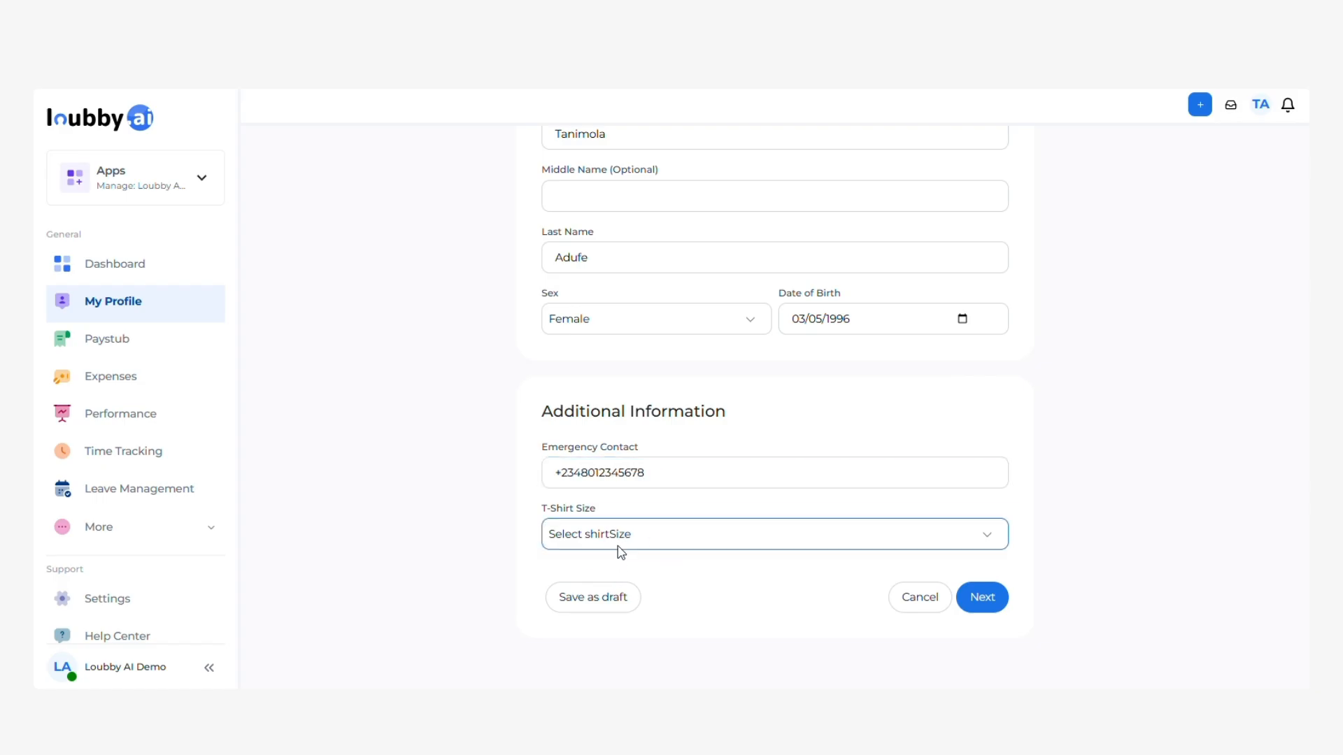
Choose Medium T-shirt size, continue to Contact Details, and enter the employee's company e-mail.
key("m")
left_click(985, 598)
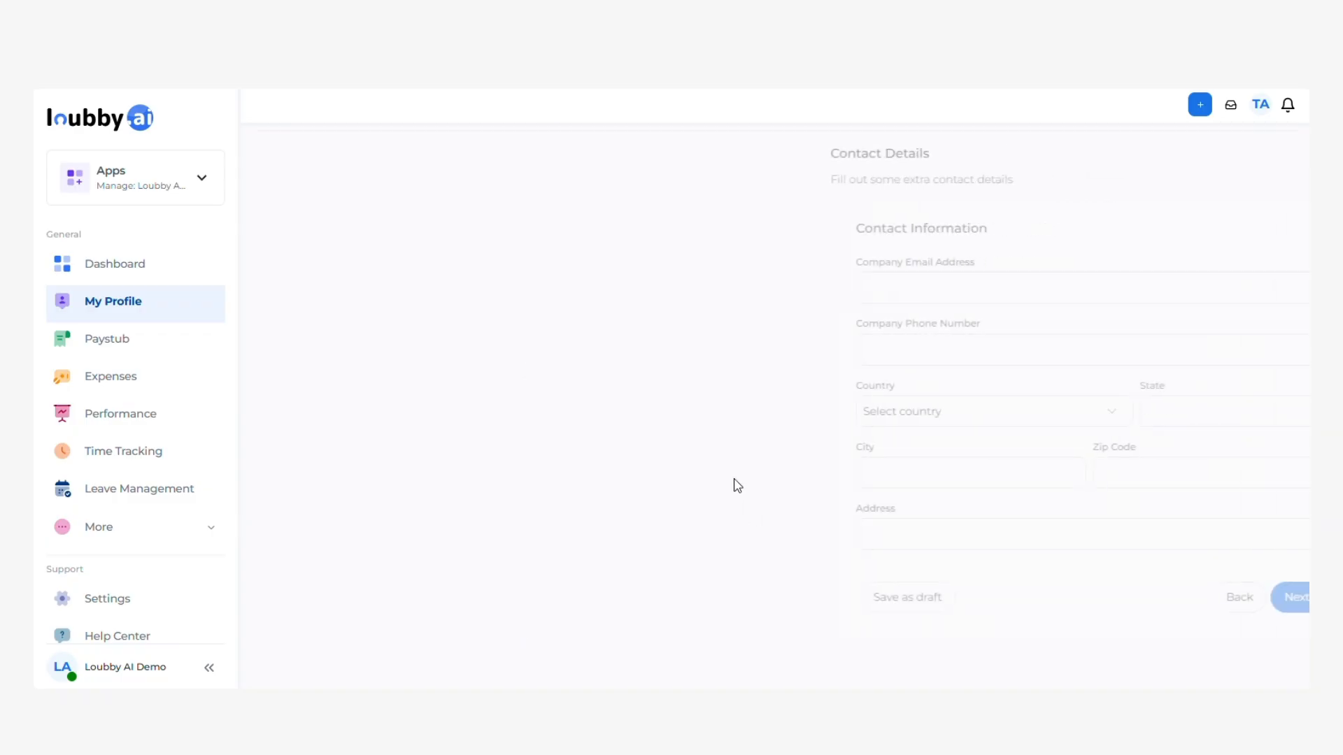
left_click(732, 290)
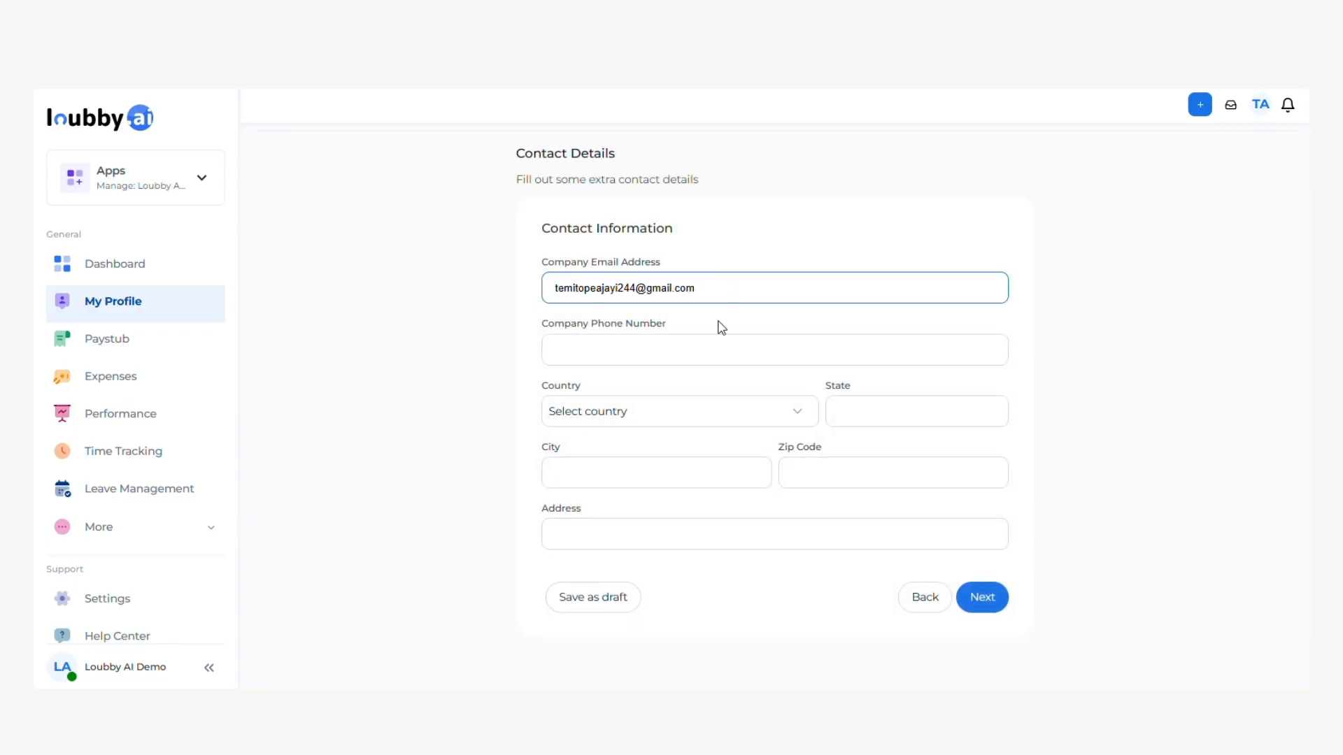
left_click(710, 363)
left_click_drag(706, 292, 521, 317)
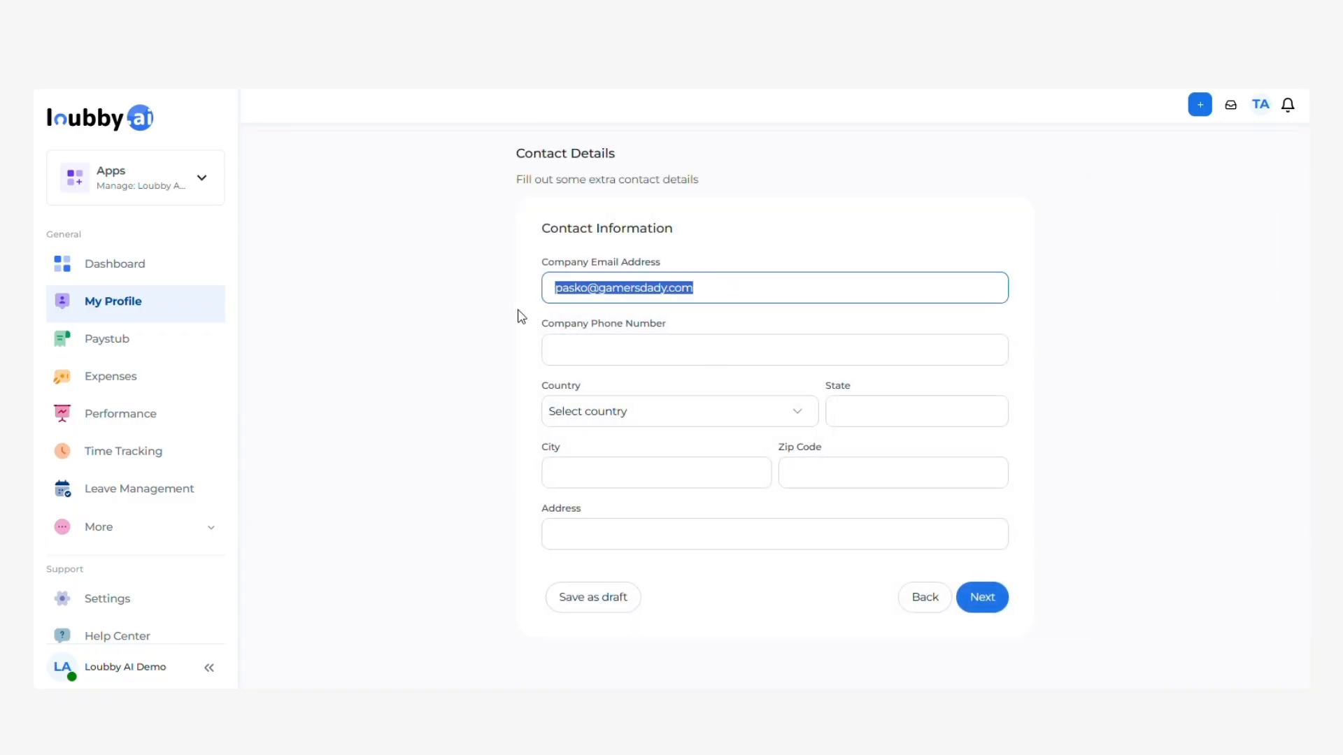
key("ctrl+v")
Enter the company phone number with a +234 prefix.
left_click(640, 361)
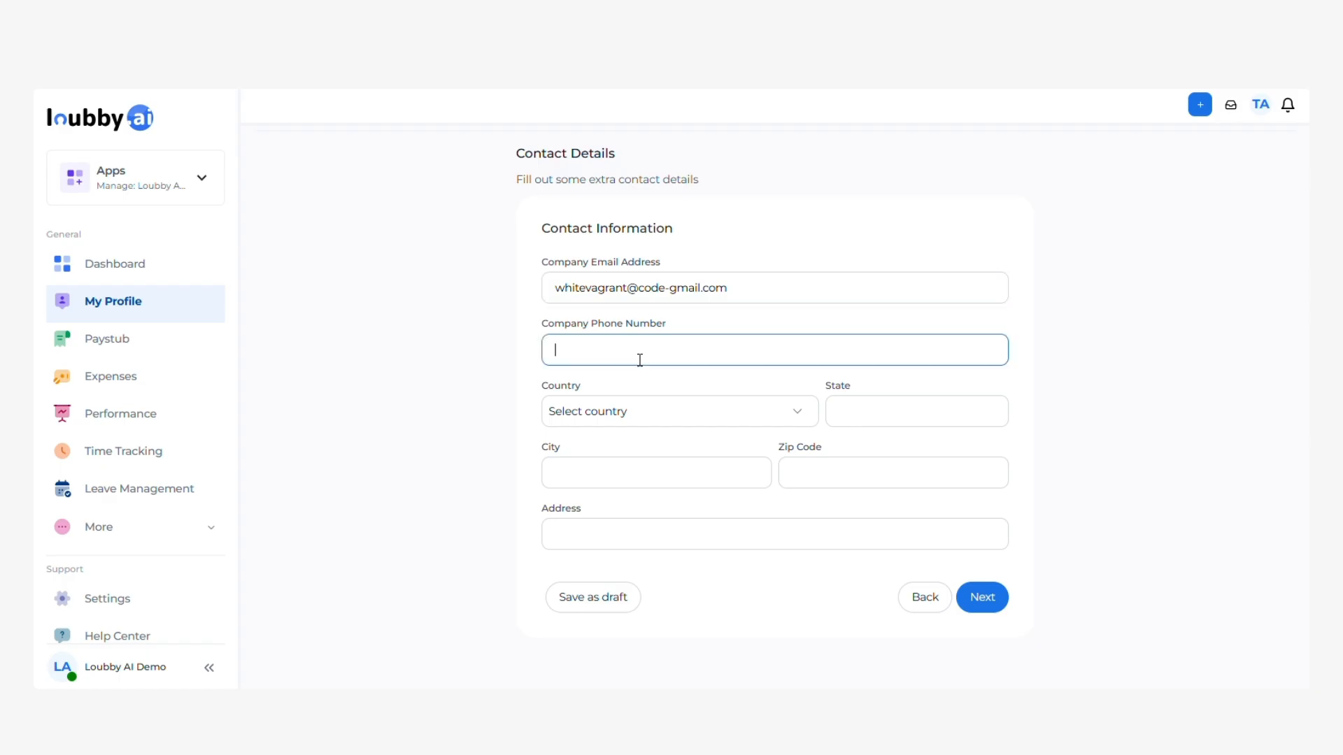
key("ctrl+v")
key("Home")
type("234")
left_click(552, 350)
type("+")
Select Nigeria as the country and fill in state, city, zip code and street address.
left_click(621, 424)
left_click(893, 413)
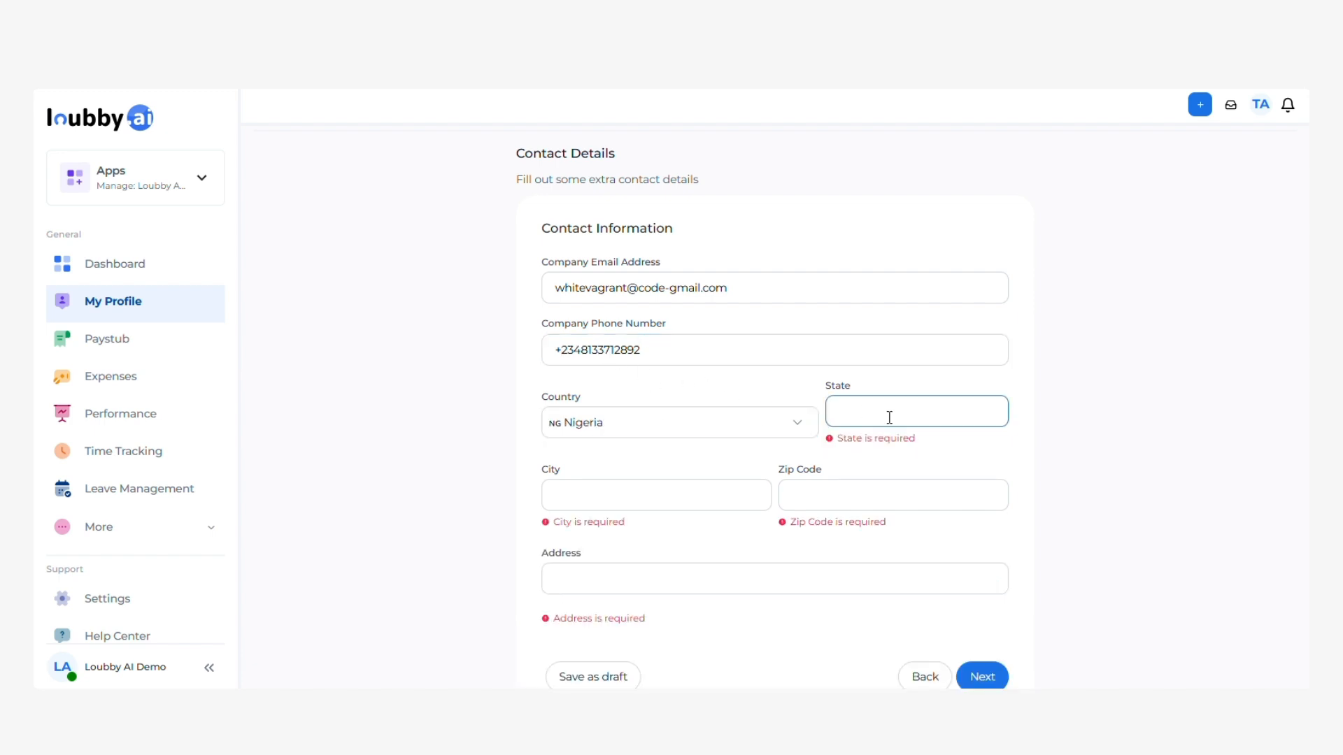
type("Ogun")
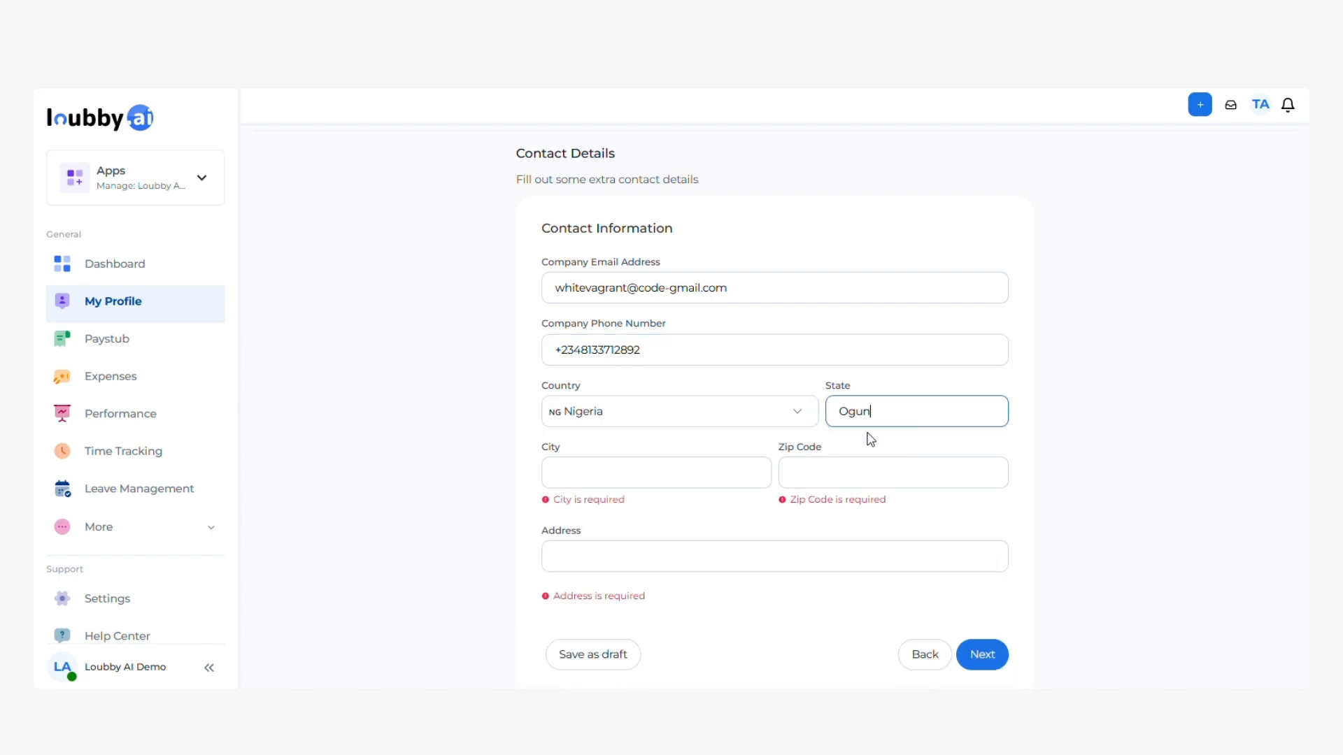
left_click(718, 490)
left_click(722, 479)
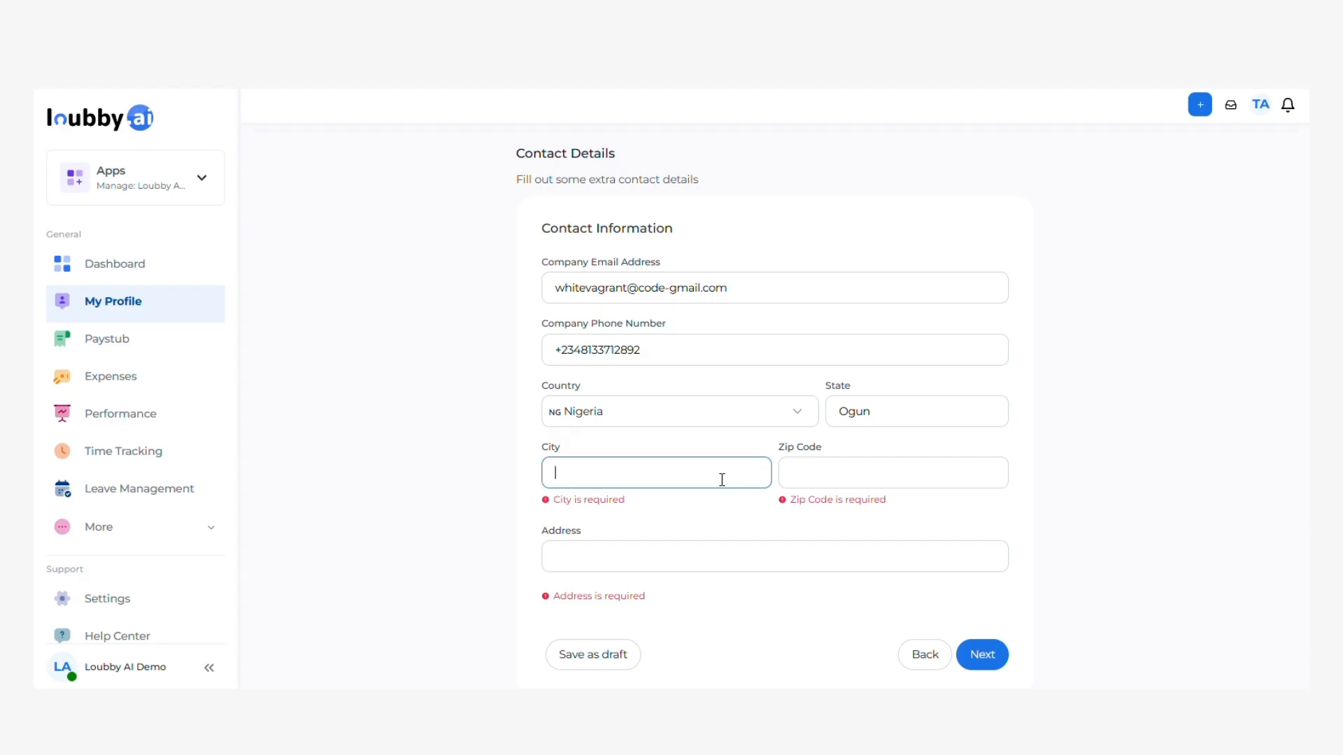
type("Abeokuta")
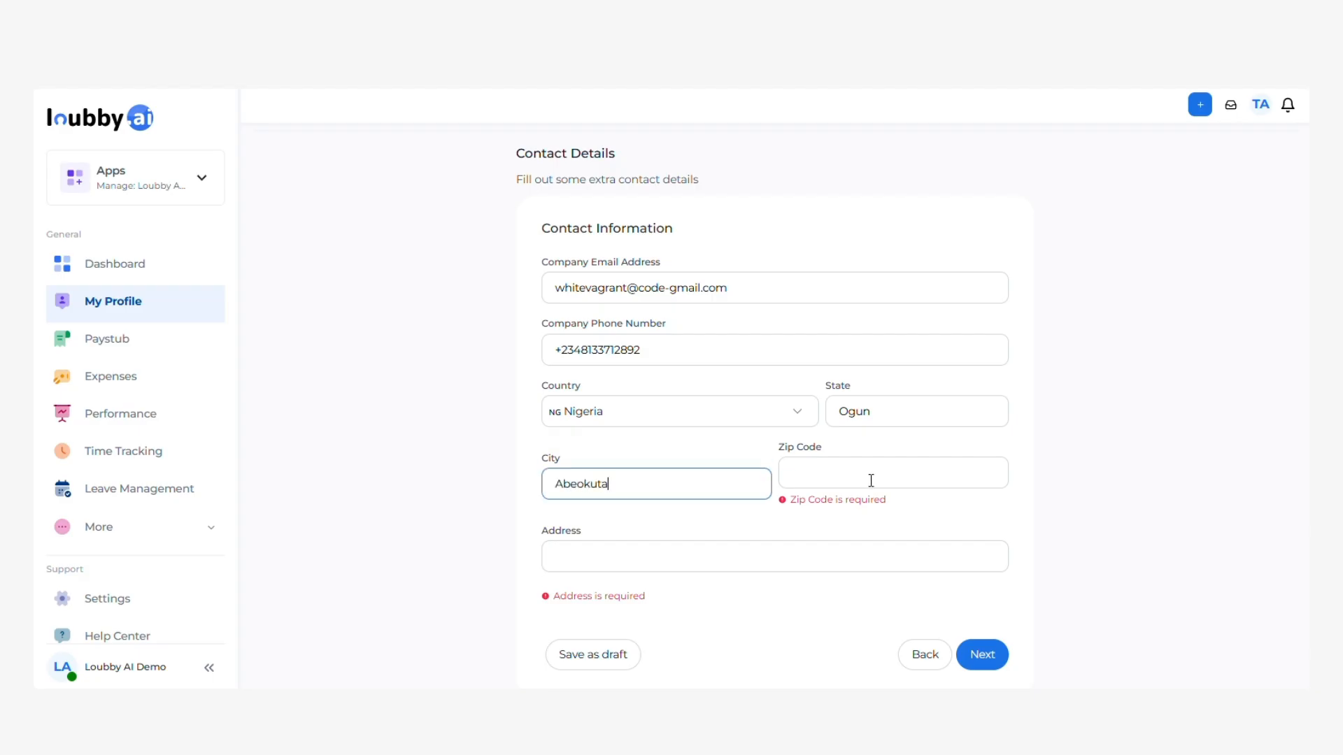
left_click(870, 480)
type("192234")
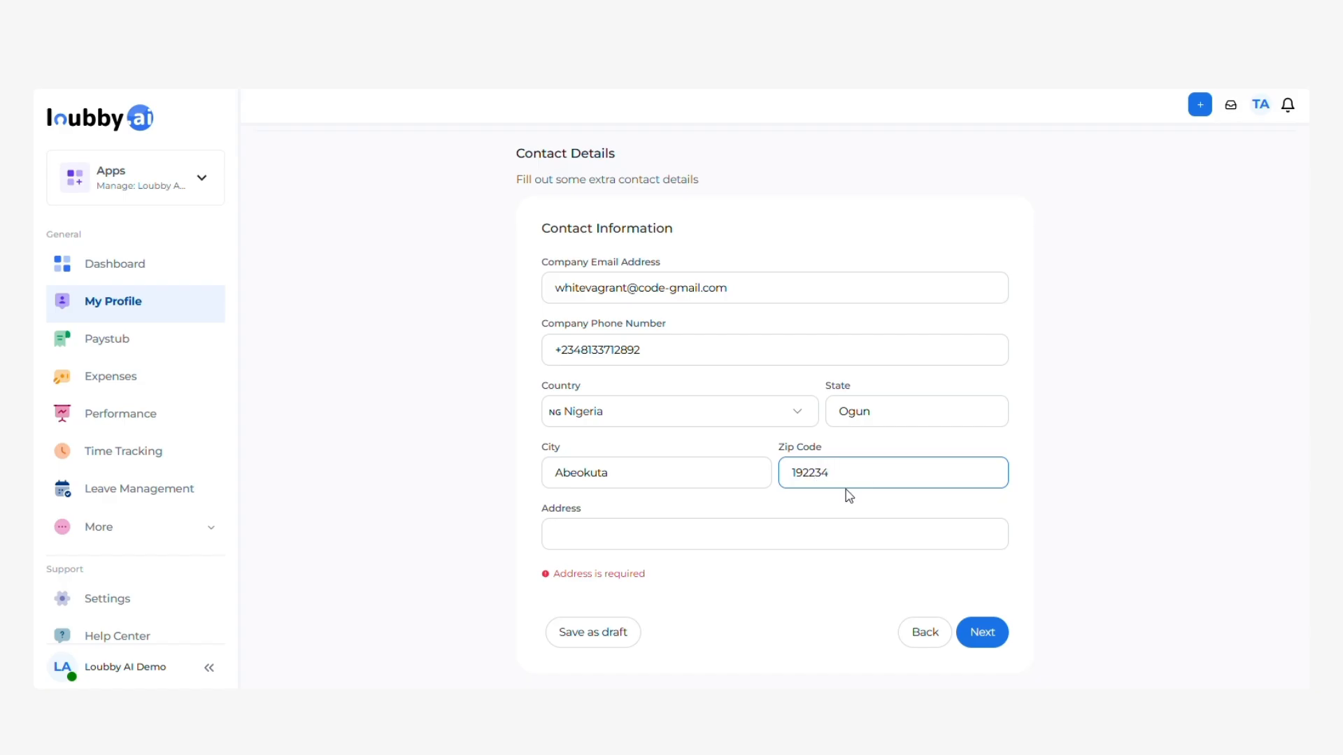
left_click(790, 535)
type("Along Obasanko")
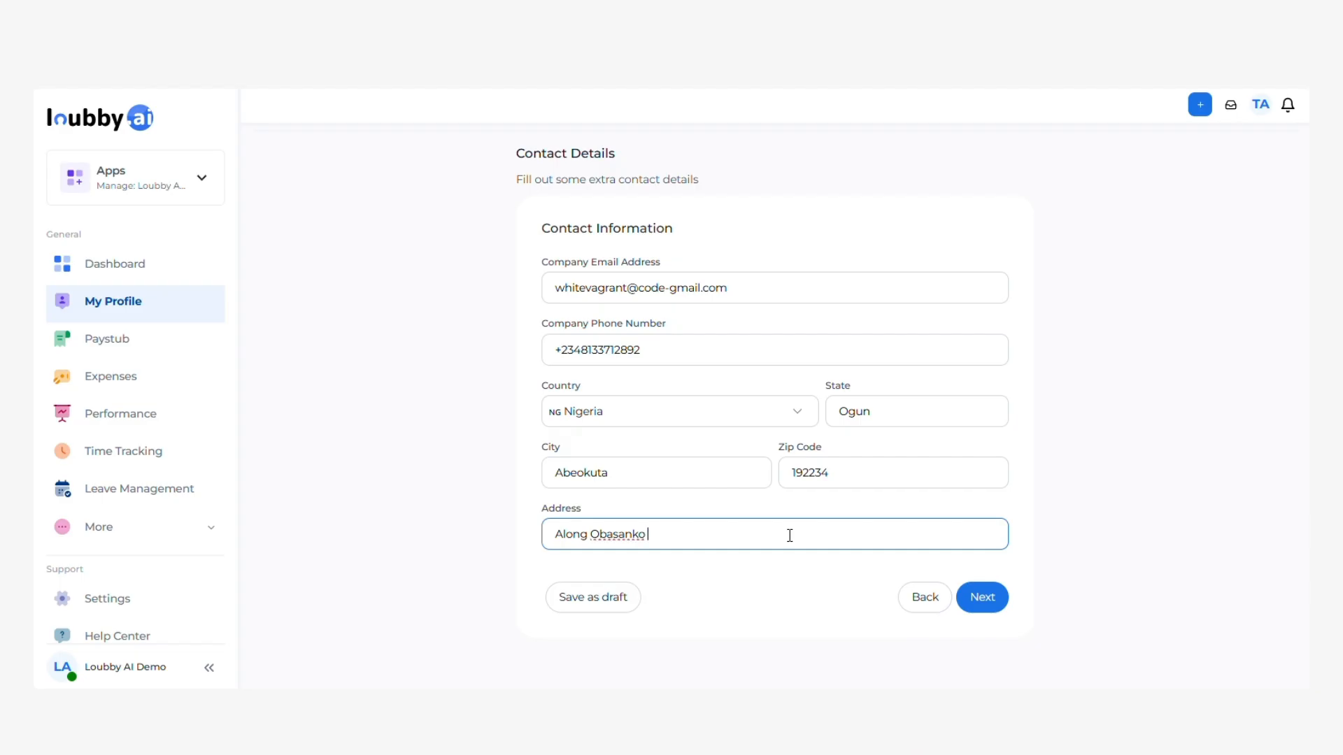
key("BackSpace")
key("BackSpace")
key("BackSpace")
key("BackSpace")
key("BackSpace")
key("BackSpace")
key("BackSpace")
key("BackSpace")
key("BackSpace")
key("BackSpace")
Advance from Contact Info through Payroll Settings to the Documents step.
left_click(983, 598)
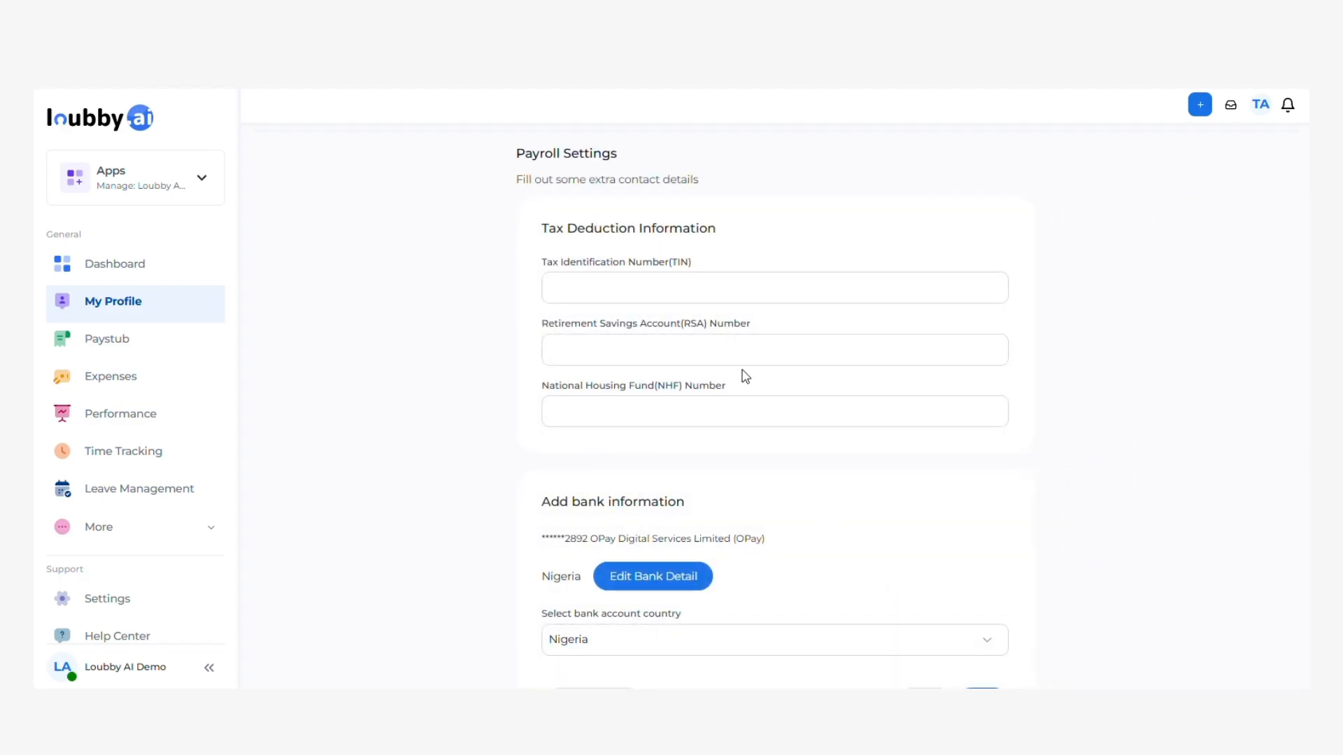
scroll(690, 387, "down", 1)
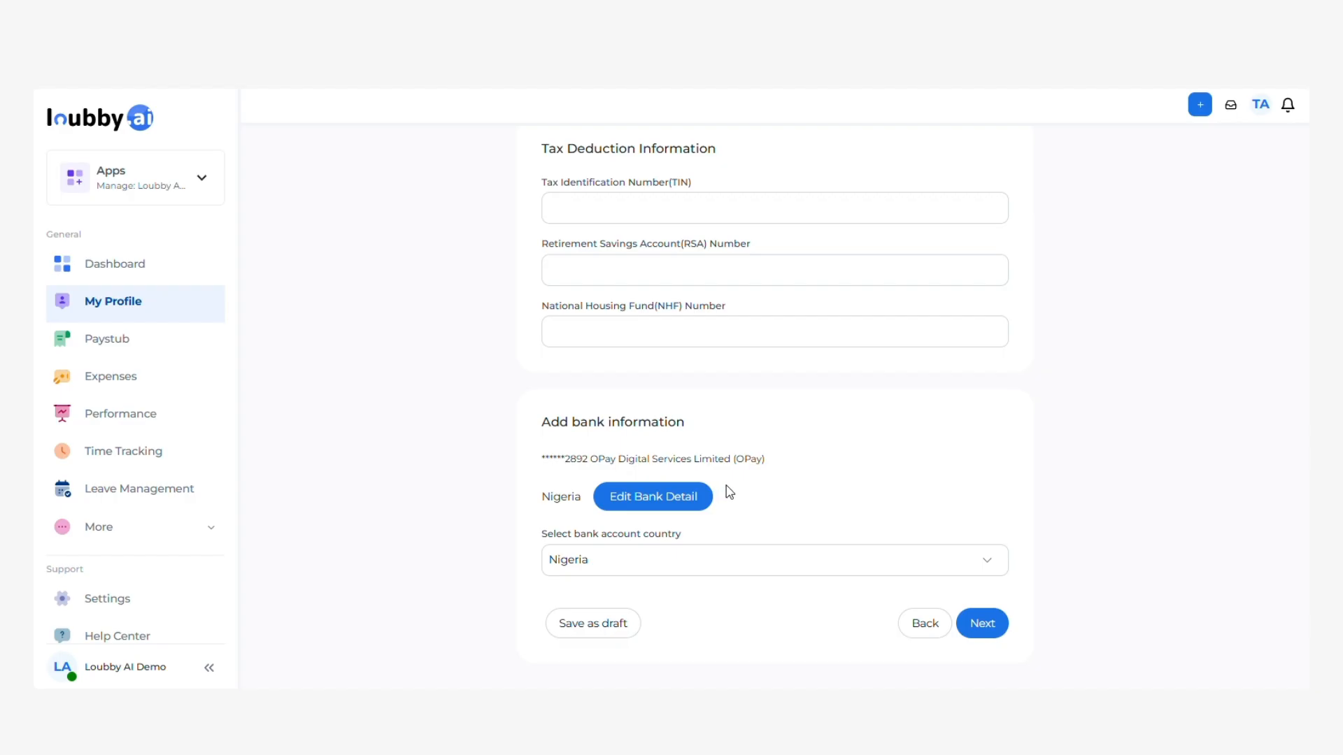
left_click(998, 625)
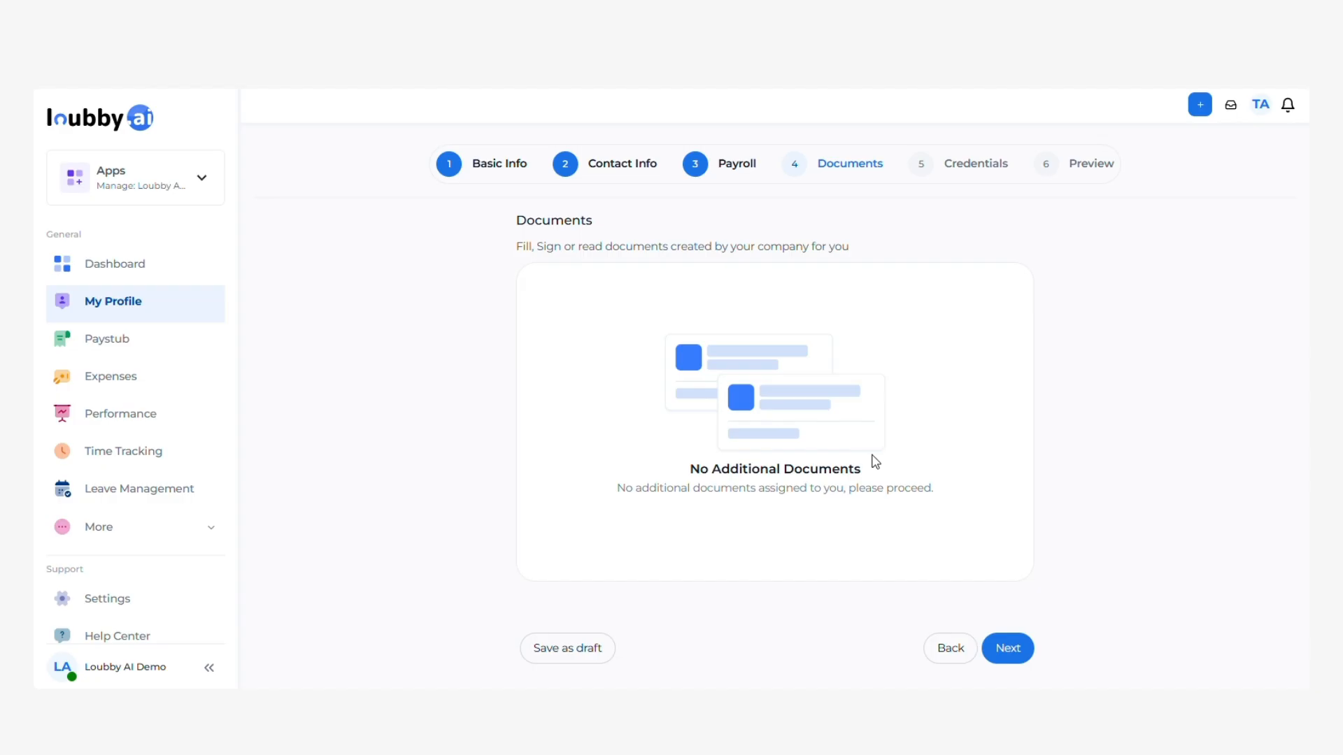
Move past Documents and Credentials, check the profile details in the Preview, and submit the form.
left_click(1012, 659)
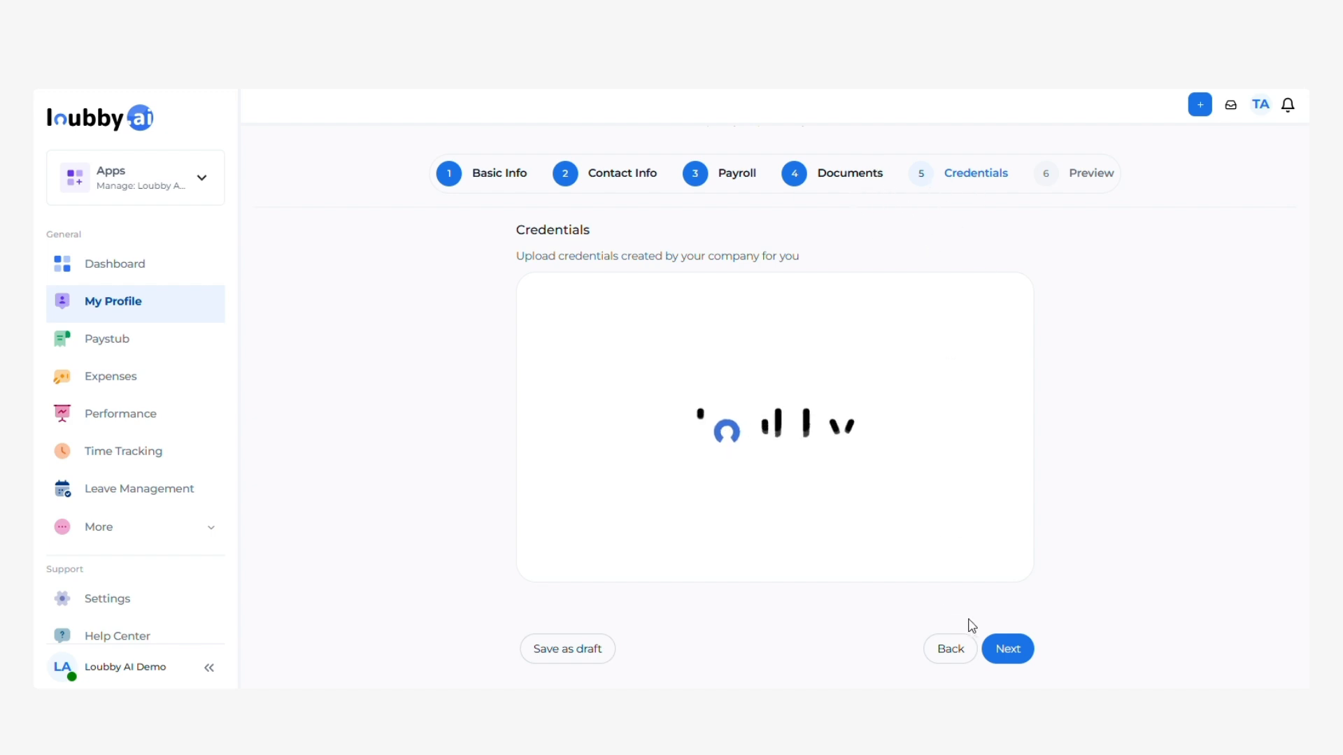
left_click(1023, 665)
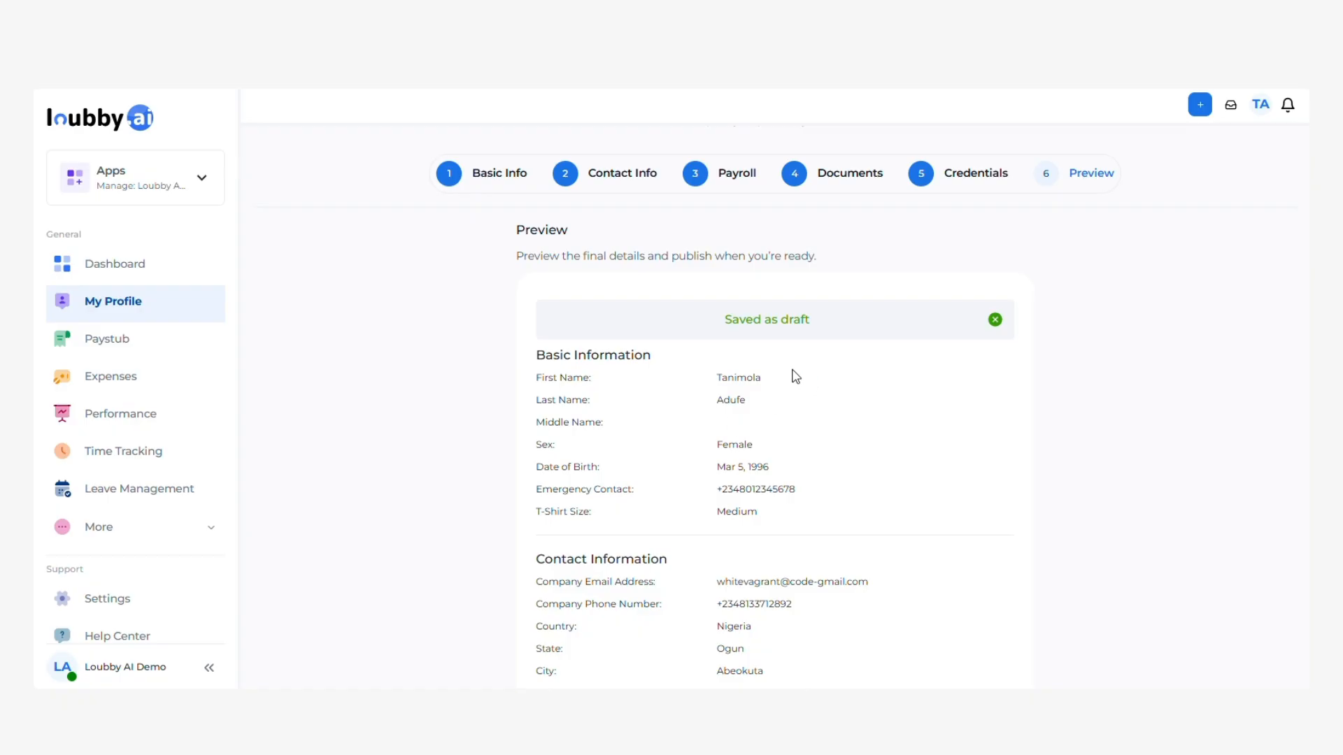
scroll(914, 338, "down", 1)
scroll(908, 339, "up", 1)
scroll(725, 425, "down", 2)
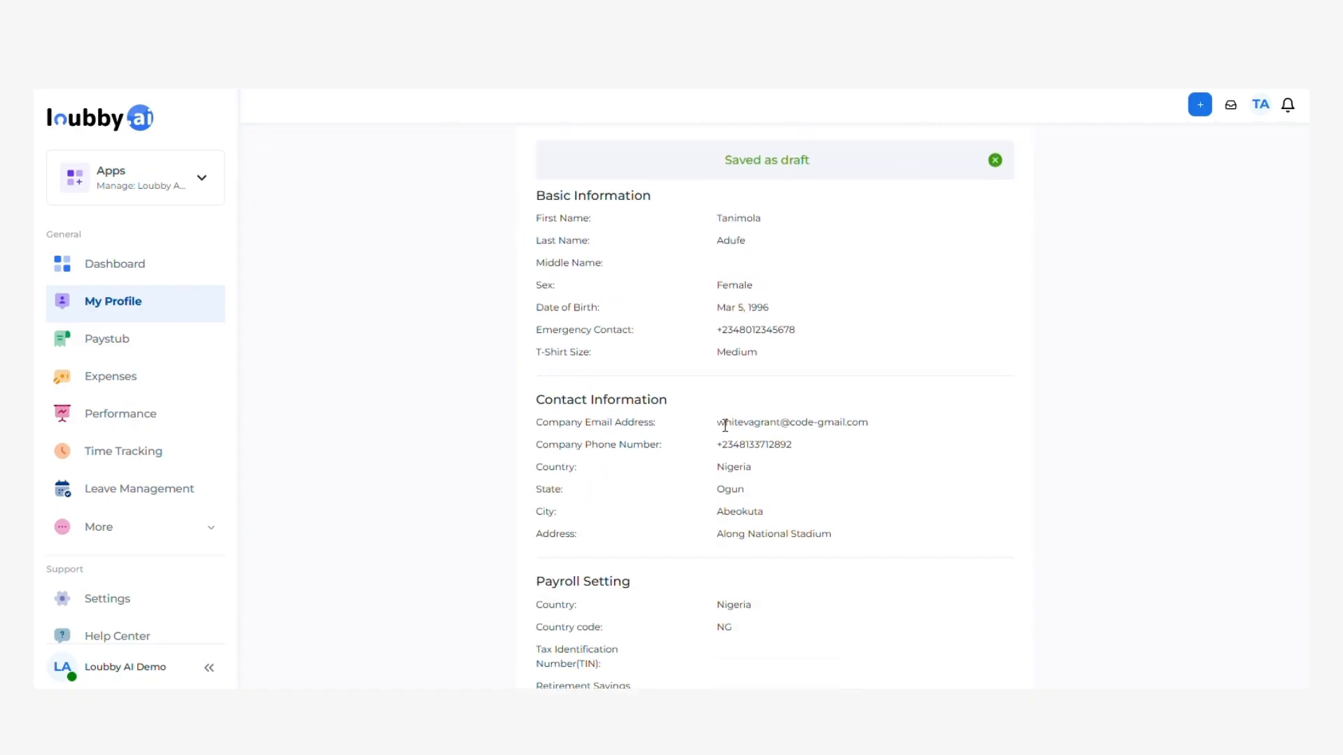
scroll(725, 425, "down", 2)
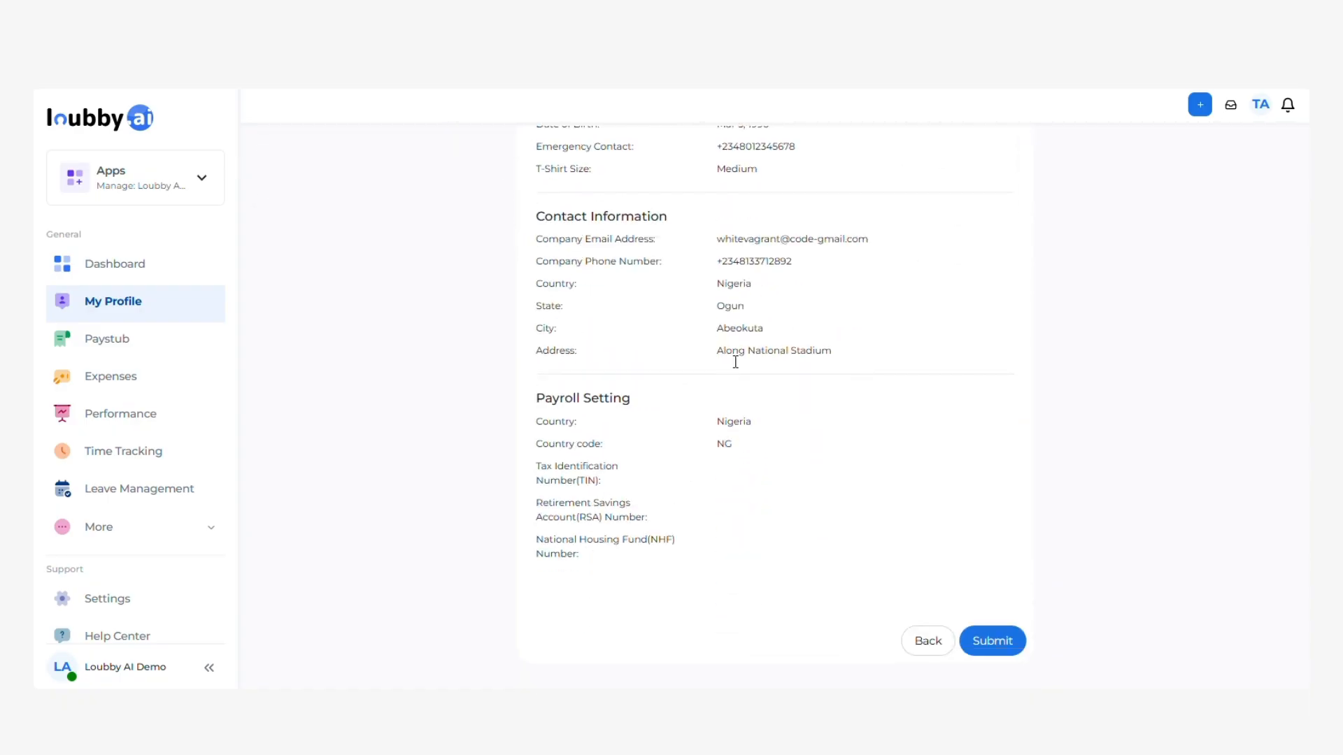
scroll(735, 363, "up", 2)
scroll(785, 411, "down", 2)
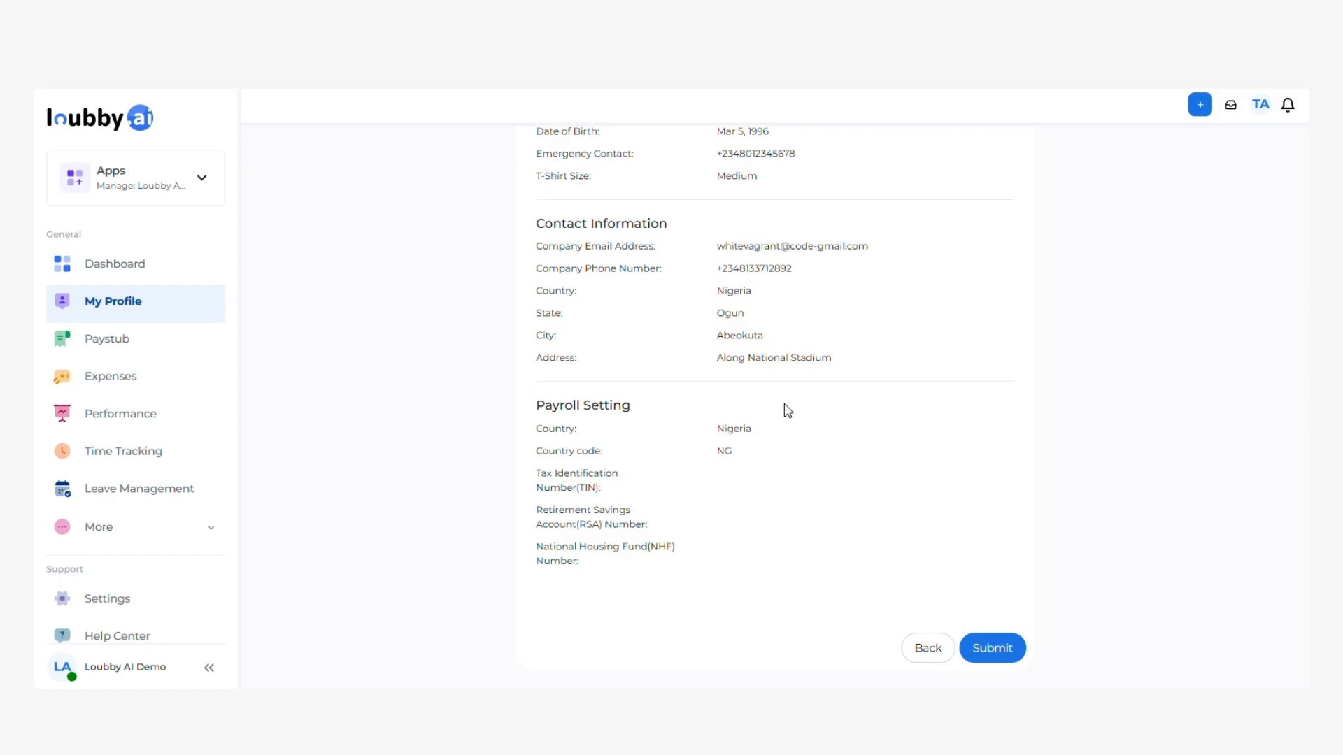
left_click(989, 641)
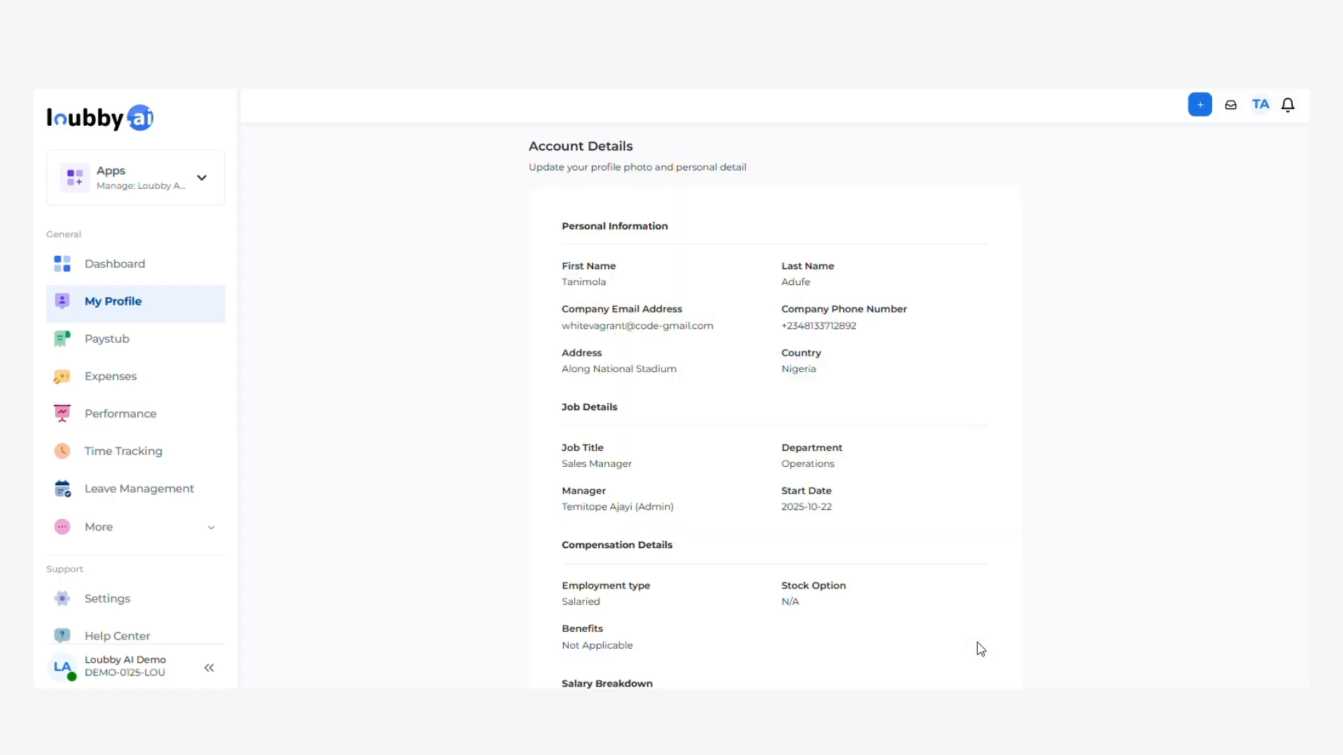
Check the completed Onboarding Tasks on the employee dashboard, skipping the tour, then log out.
left_click(115, 266)
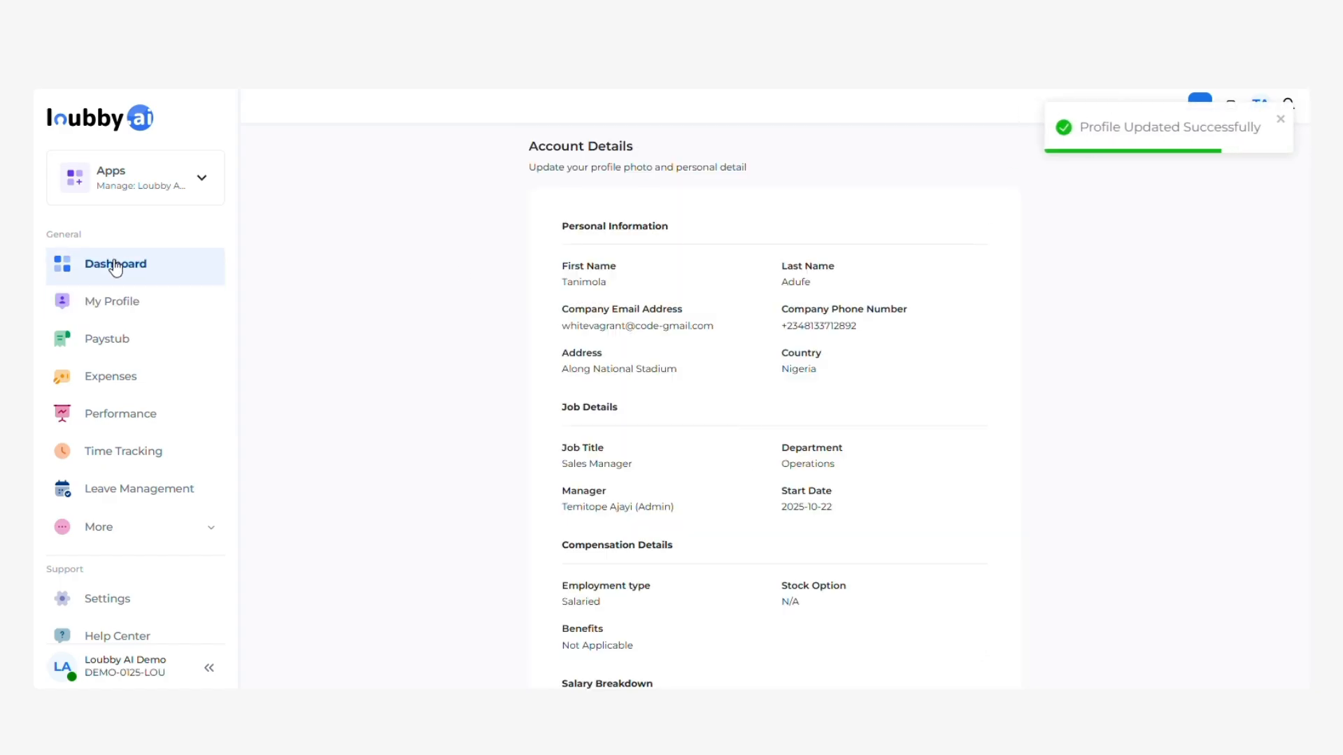
left_click(535, 451)
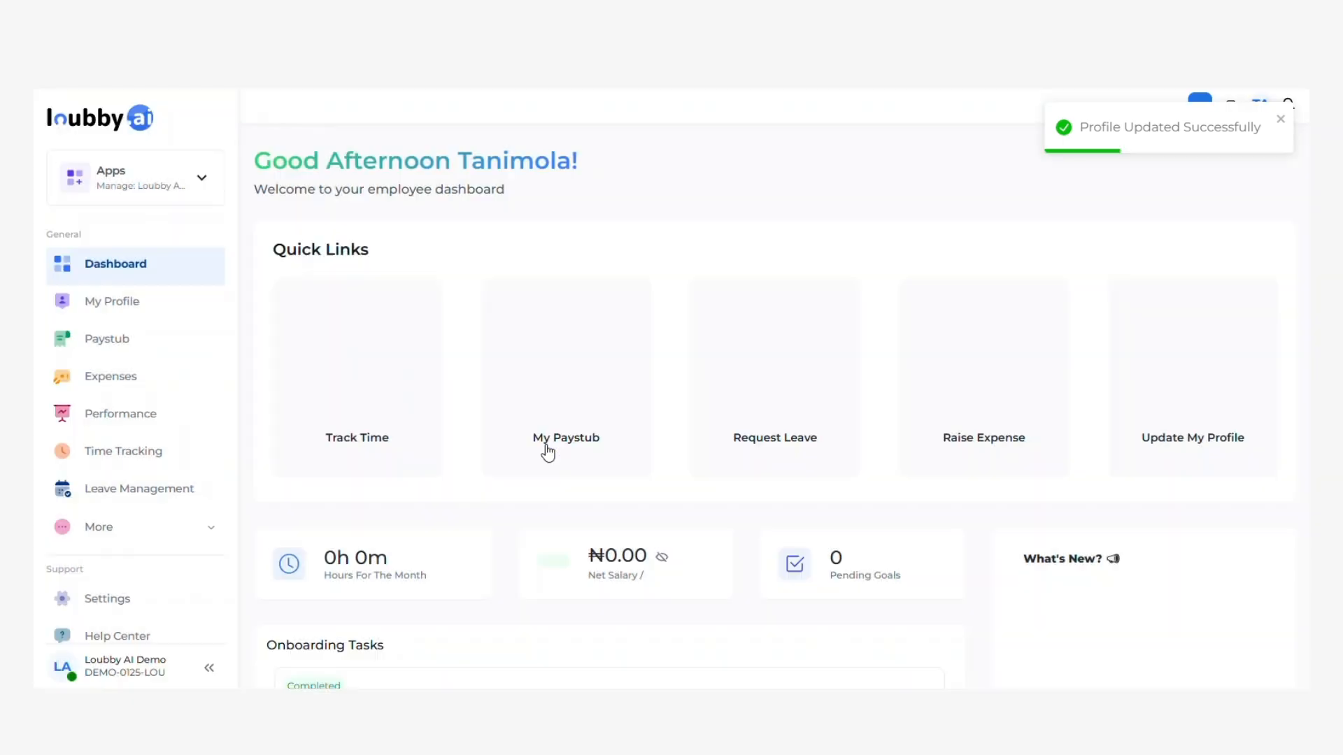
scroll(465, 489, "down", 3)
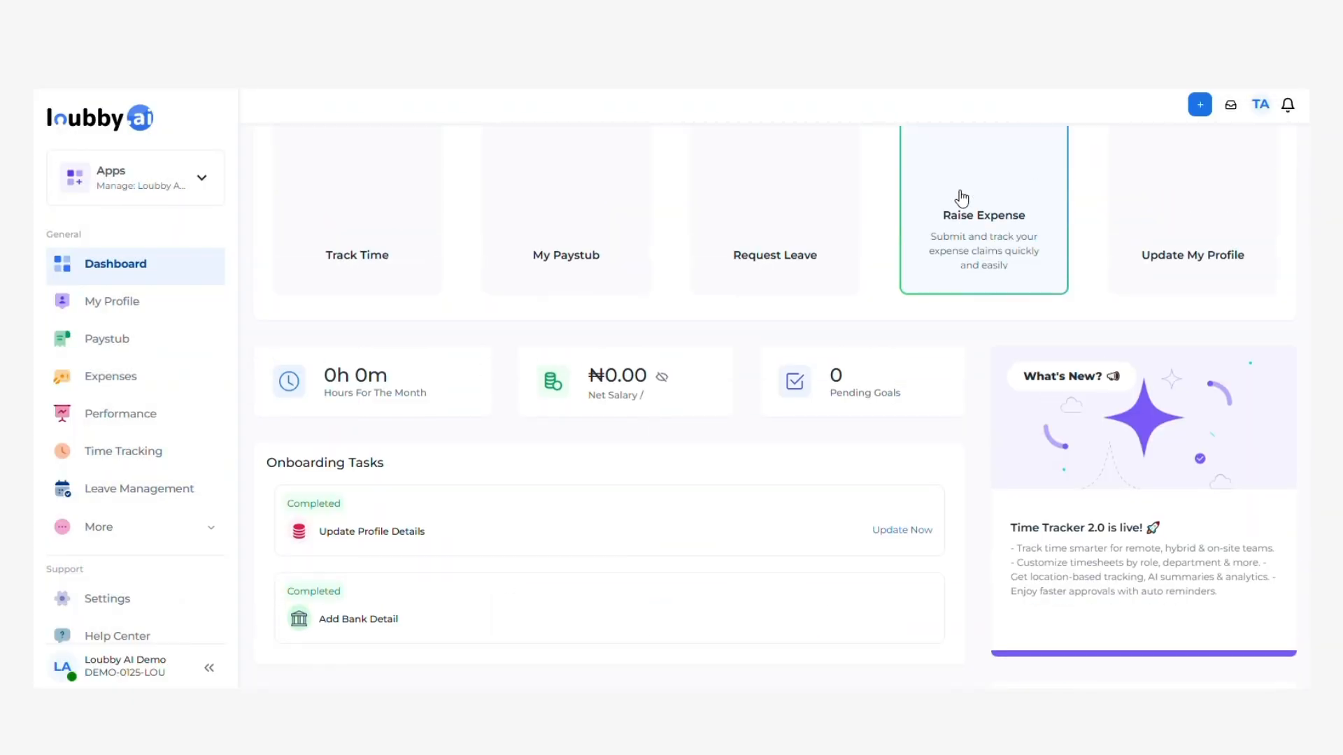
scroll(962, 208, "up", 3)
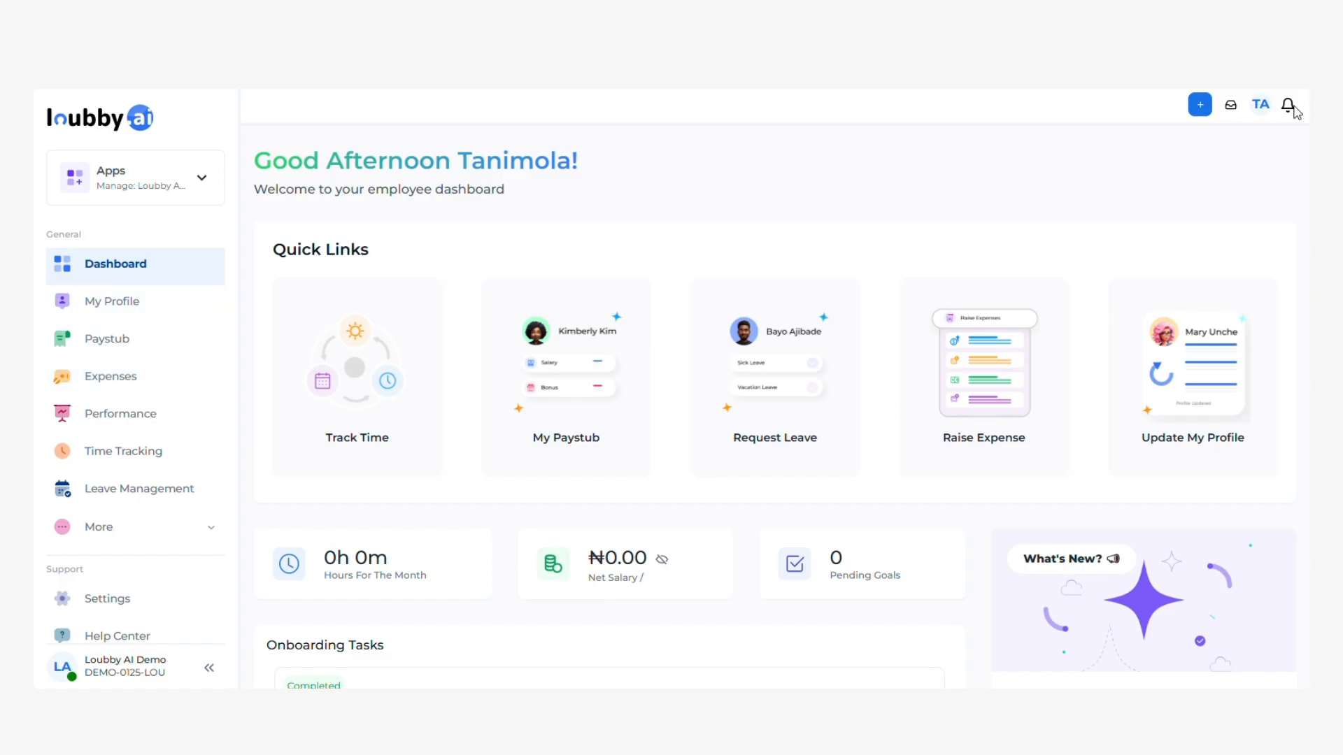
left_click(1262, 106)
left_click(1164, 249)
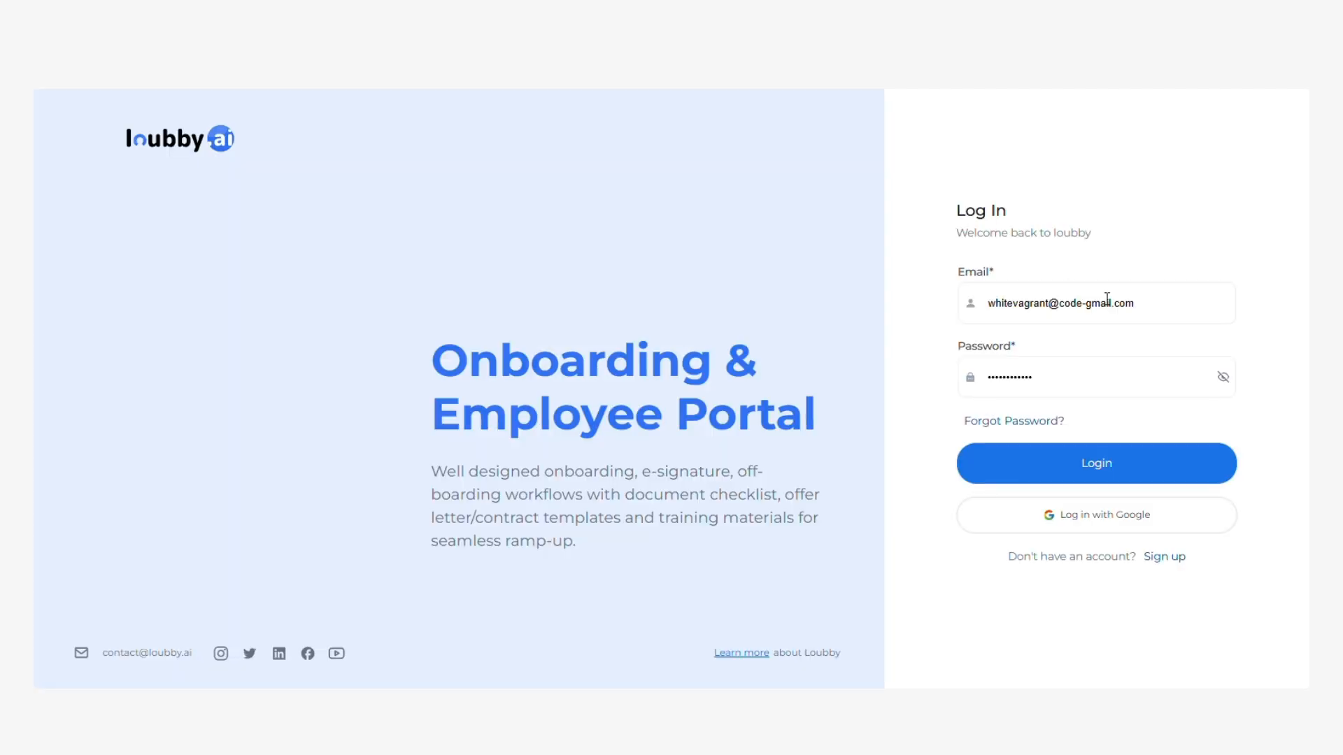
Replace the login email with the admin's address, log in, and choose the Loubby AI Demo Admin workspace.
left_click_drag(1148, 309, 957, 315)
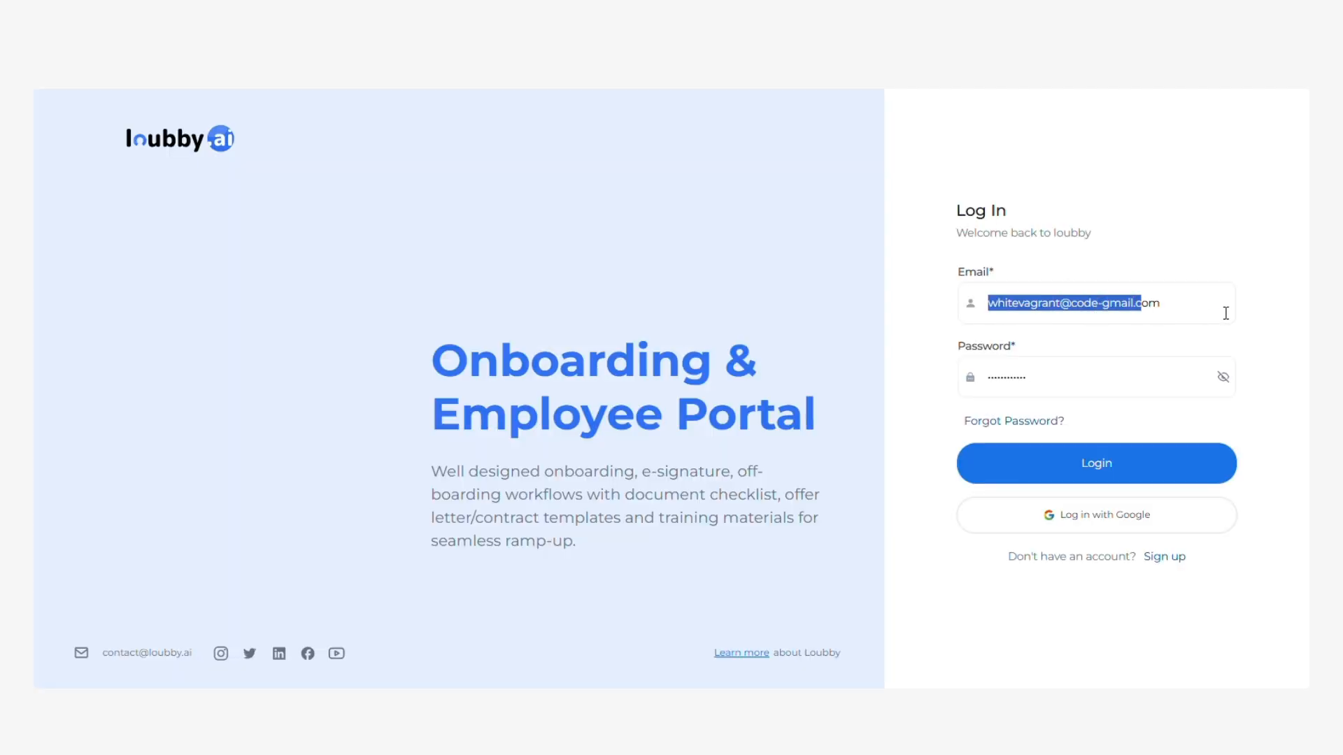
left_click_drag(1225, 313, 951, 313)
key("BackSpace")
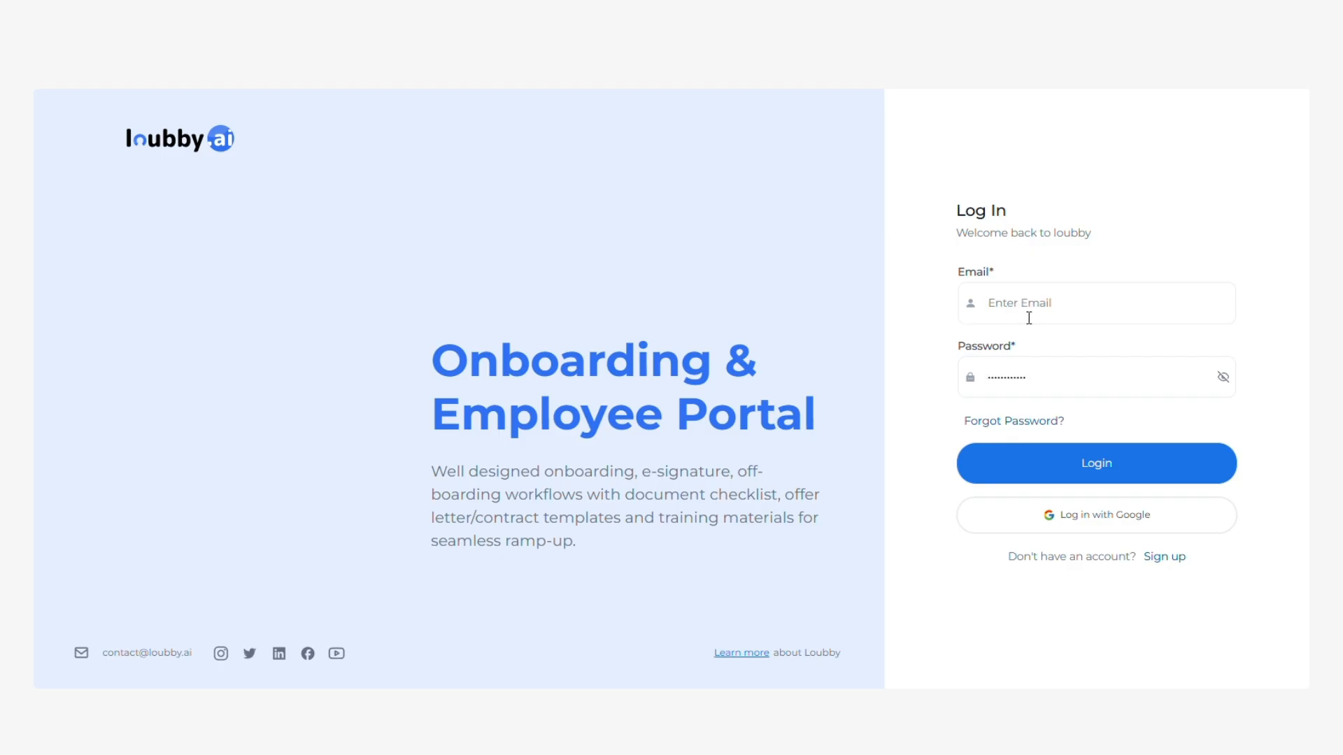
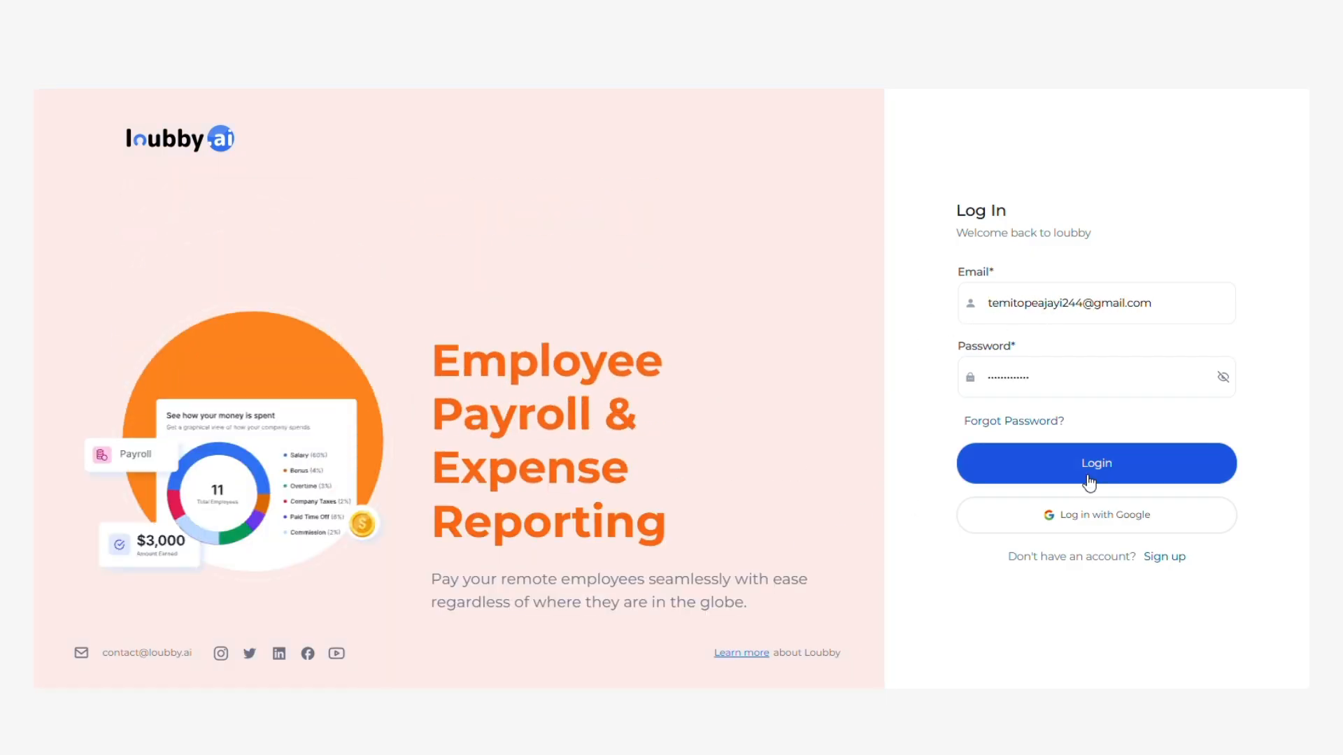
left_click(1089, 481)
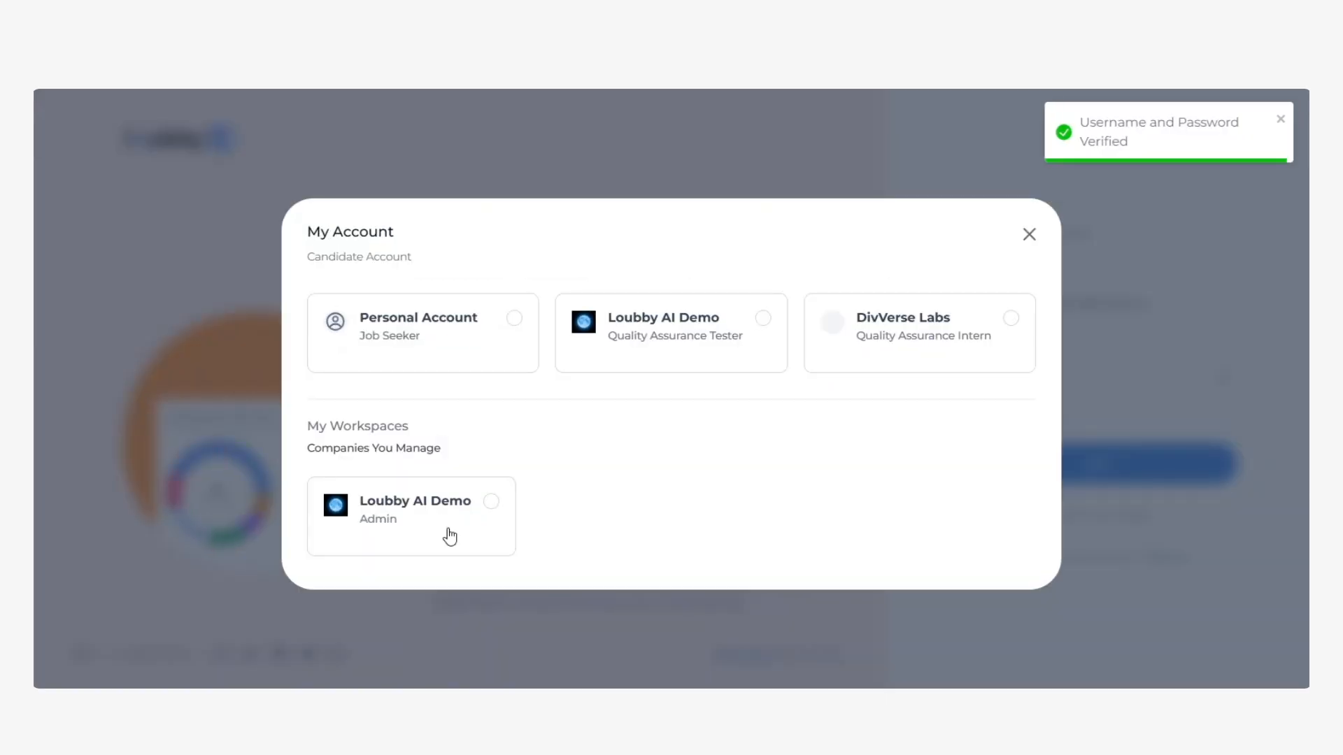
left_click(450, 526)
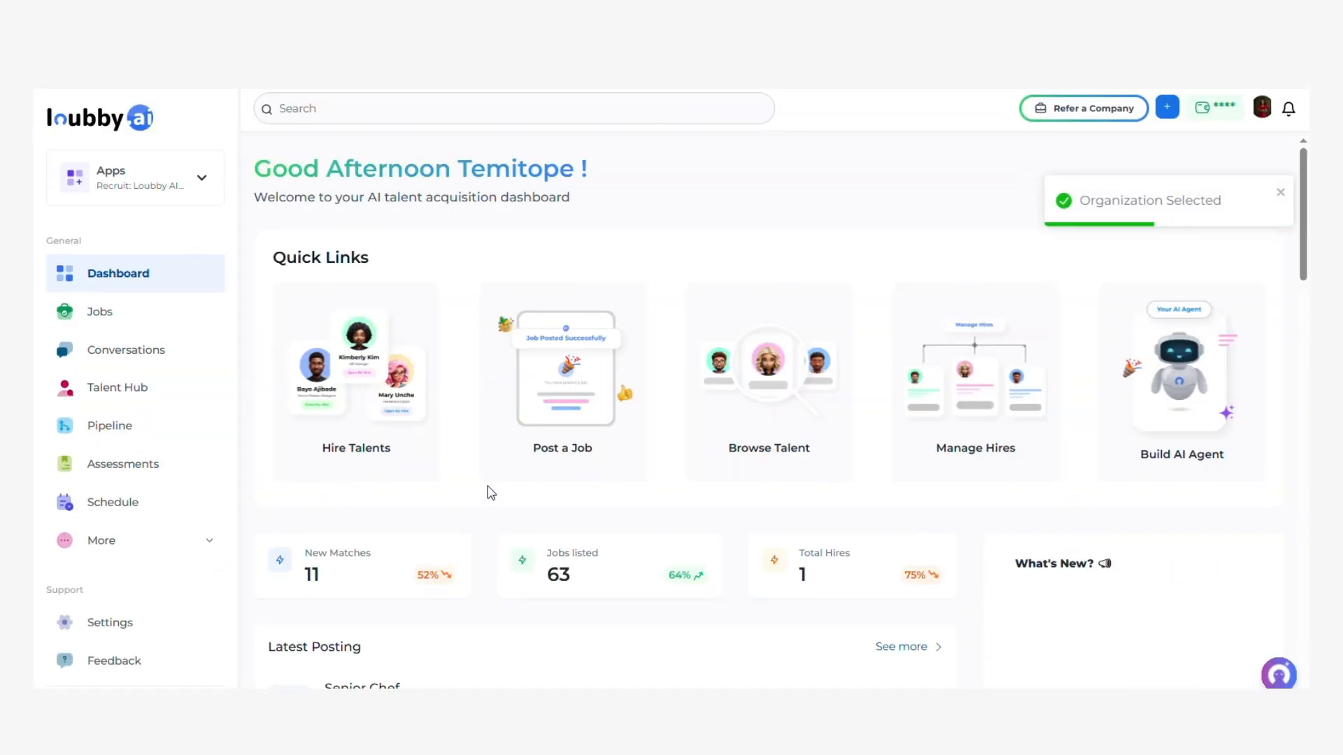
Switch to the Manage app and open the My Team list.
left_click(207, 183)
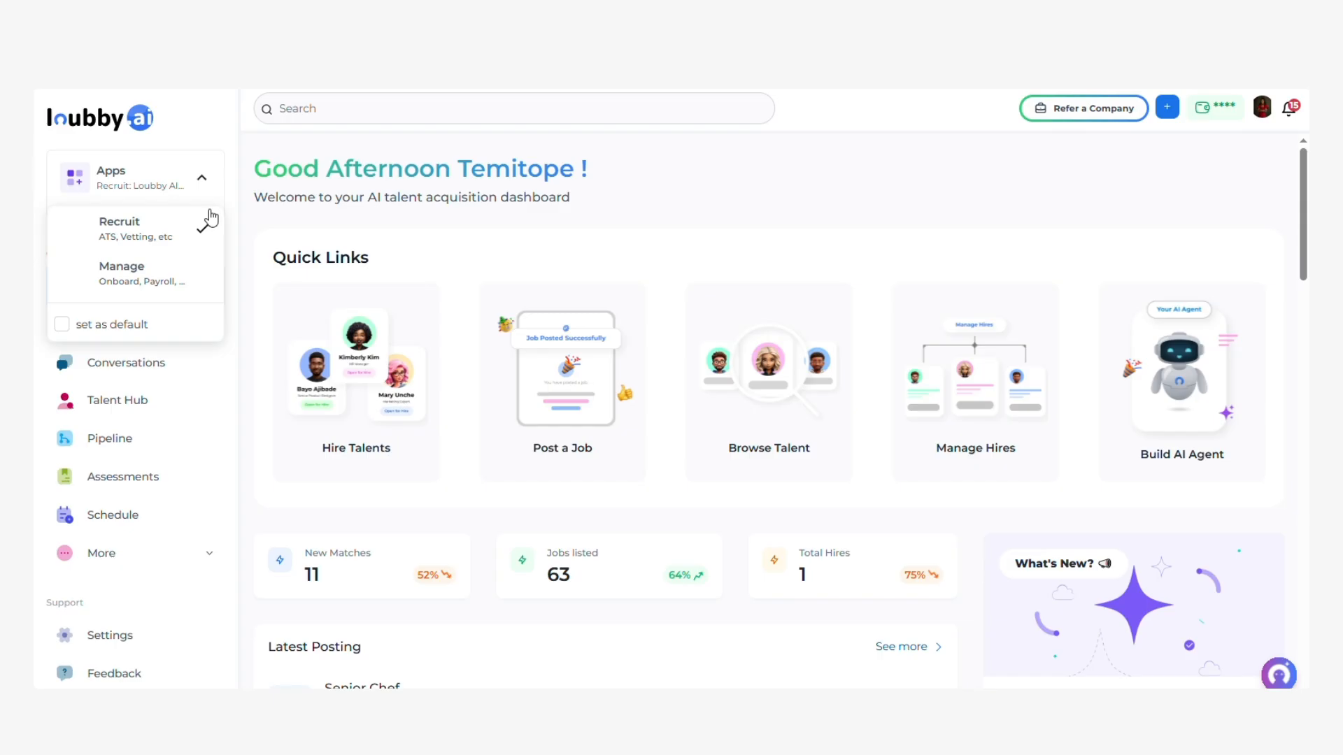
left_click(170, 280)
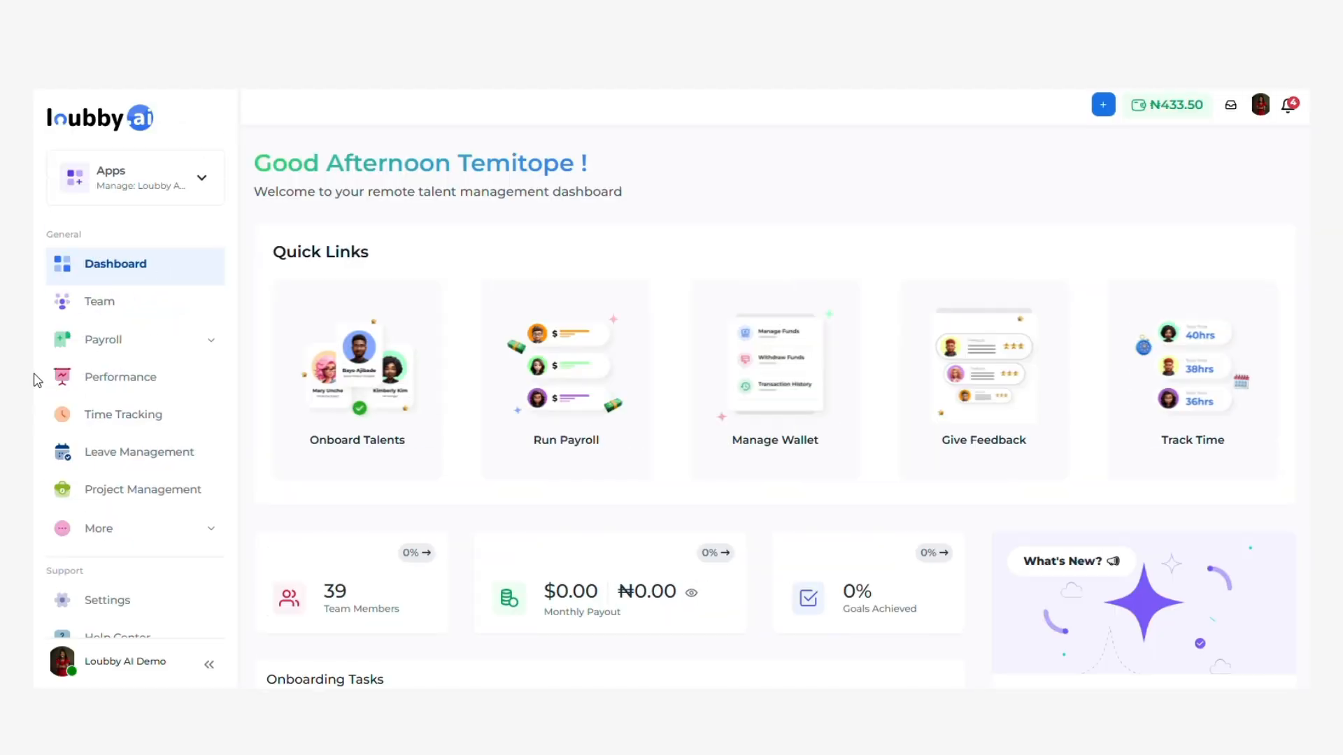
left_click(123, 310)
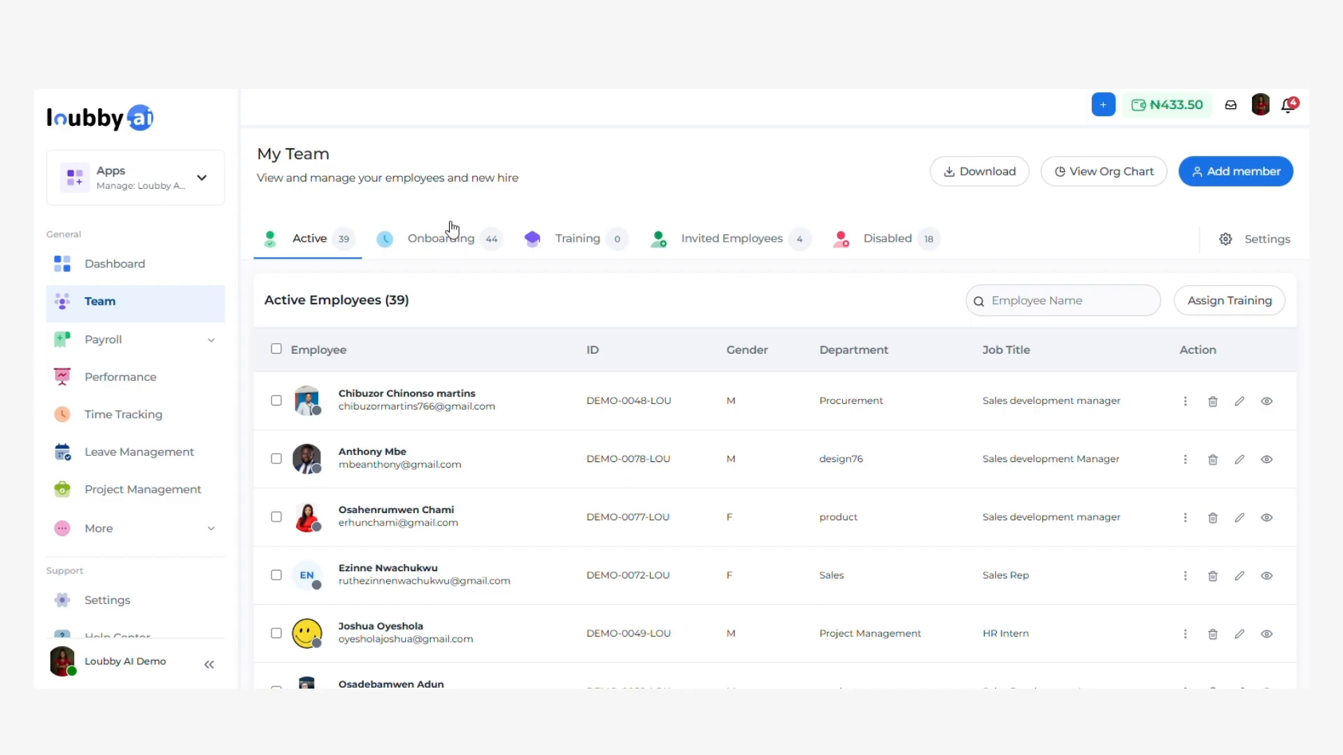
Scroll the Active employees table to the new Sales Manager in Operations in the last row.
scroll(608, 544, "down", 5)
scroll(614, 547, "down", 20)
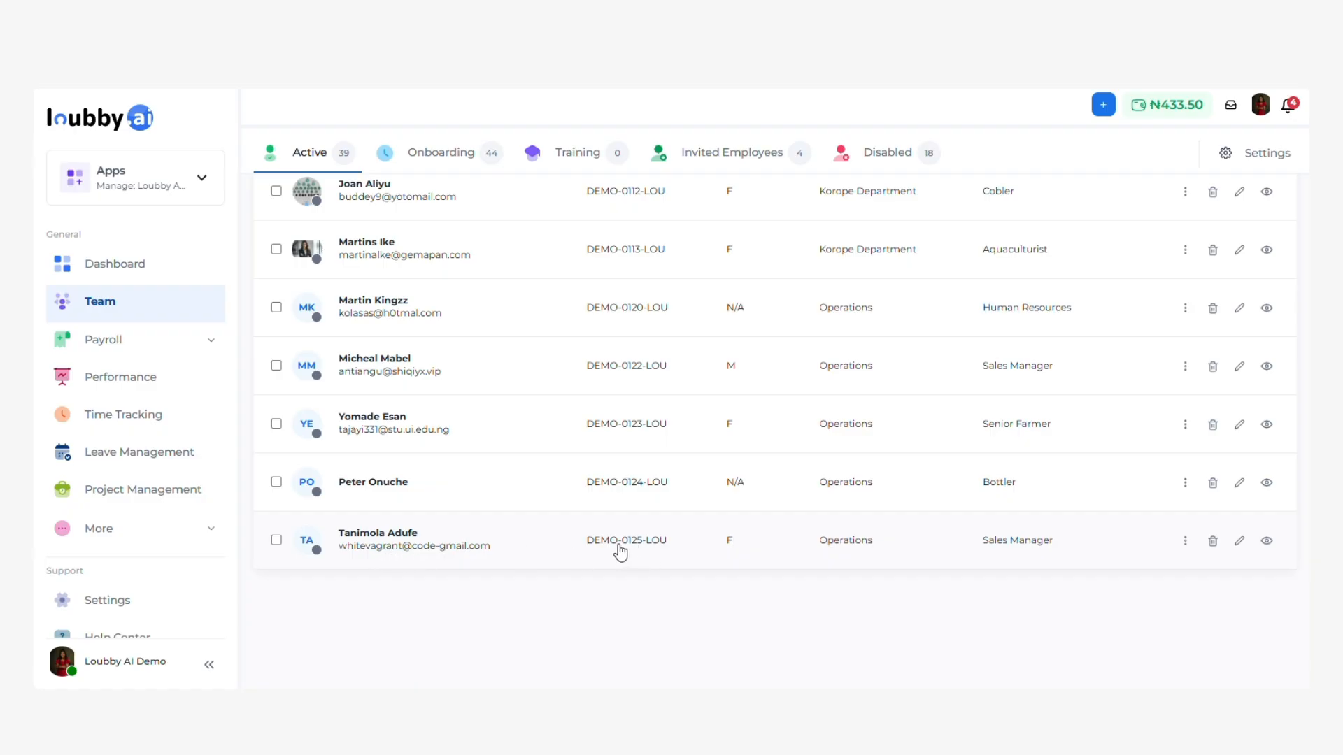
scroll(702, 479, "up", 15)
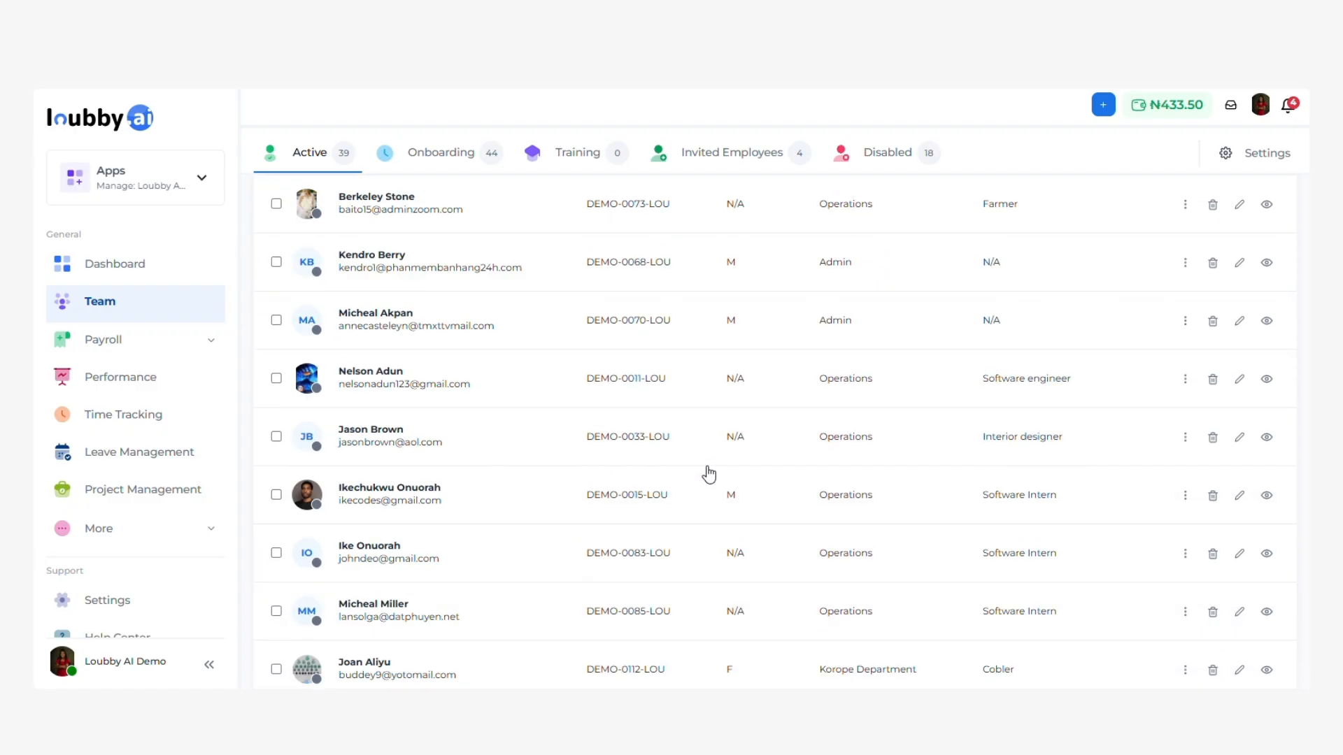
scroll(678, 594, "down", 15)
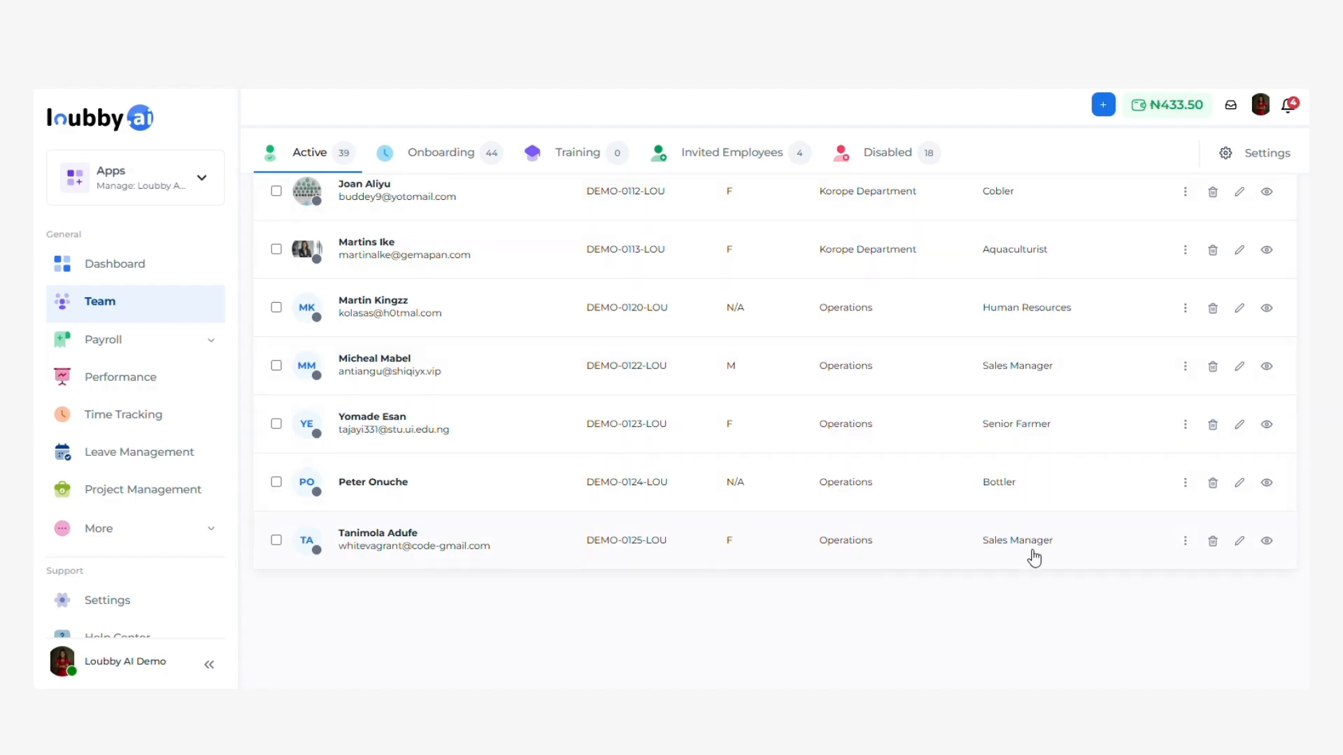
left_click(1262, 545)
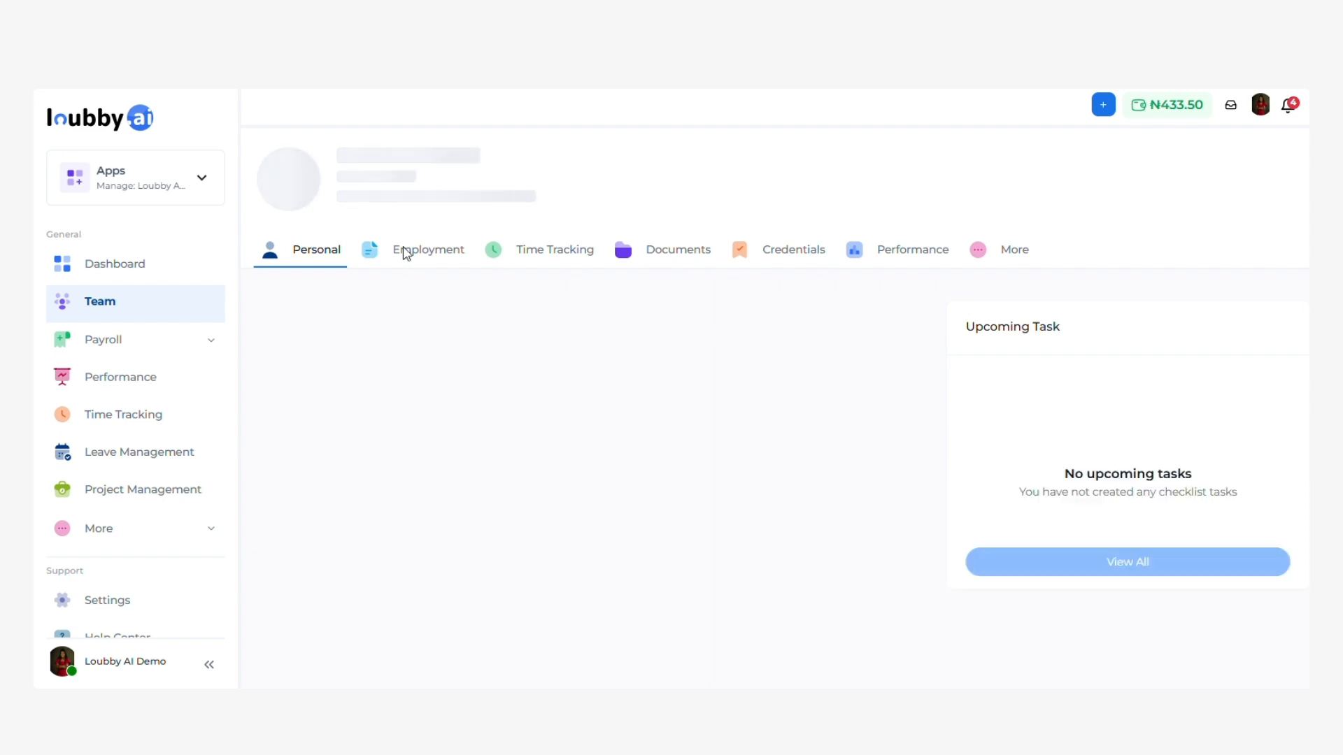
scroll(521, 437, "down", 3)
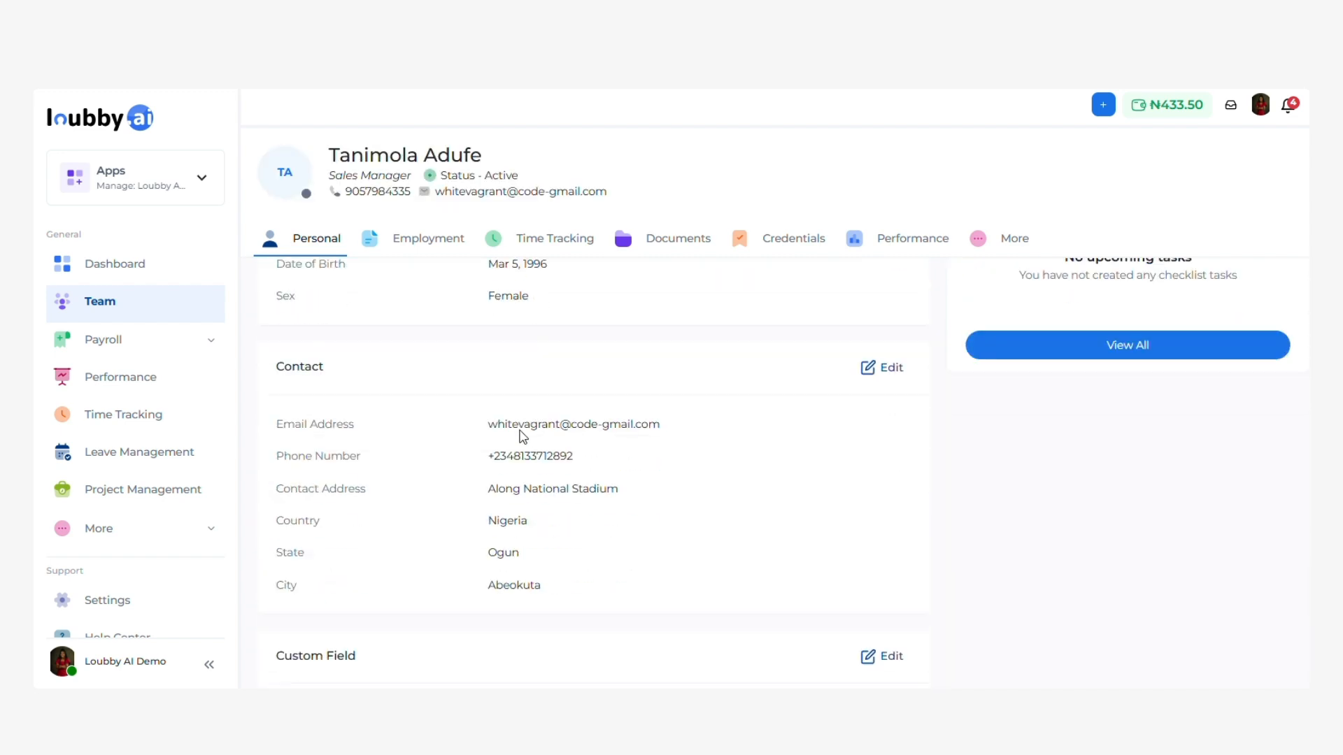
scroll(525, 465, "down", 1)
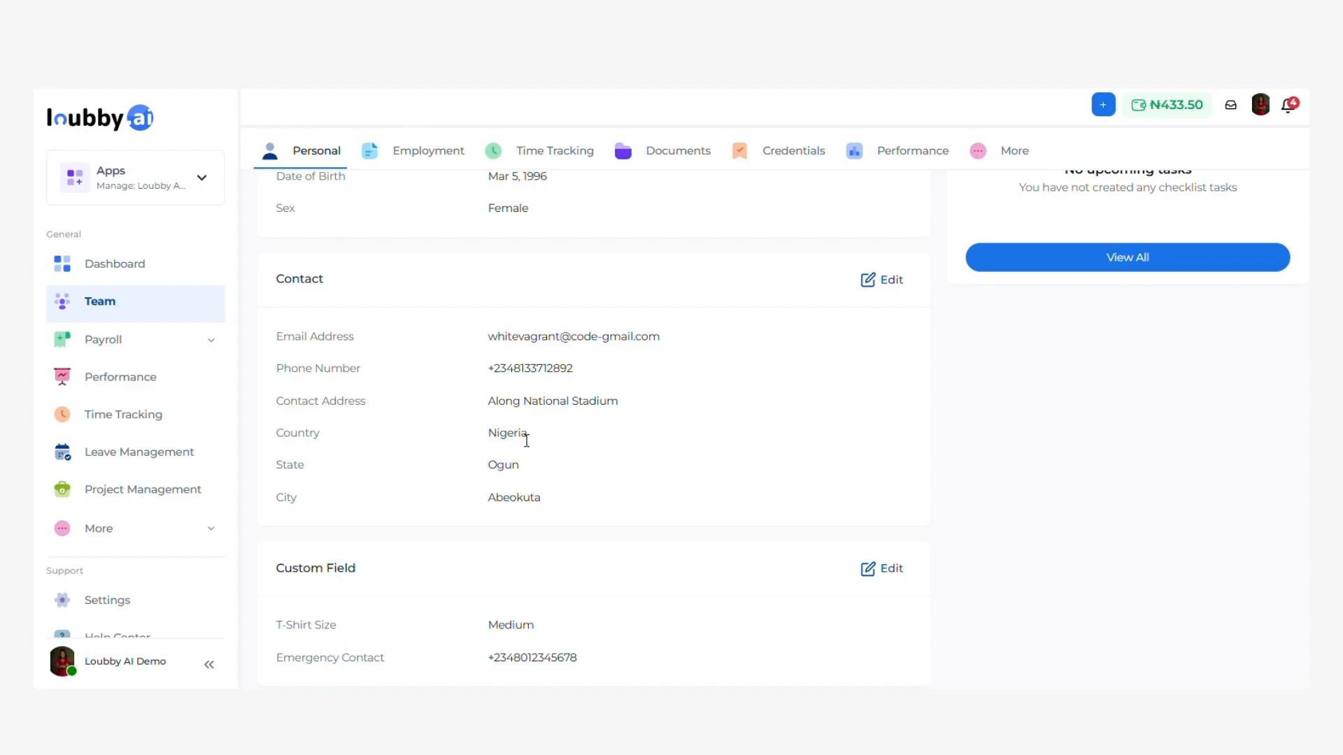
scroll(526, 437, "up", 3)
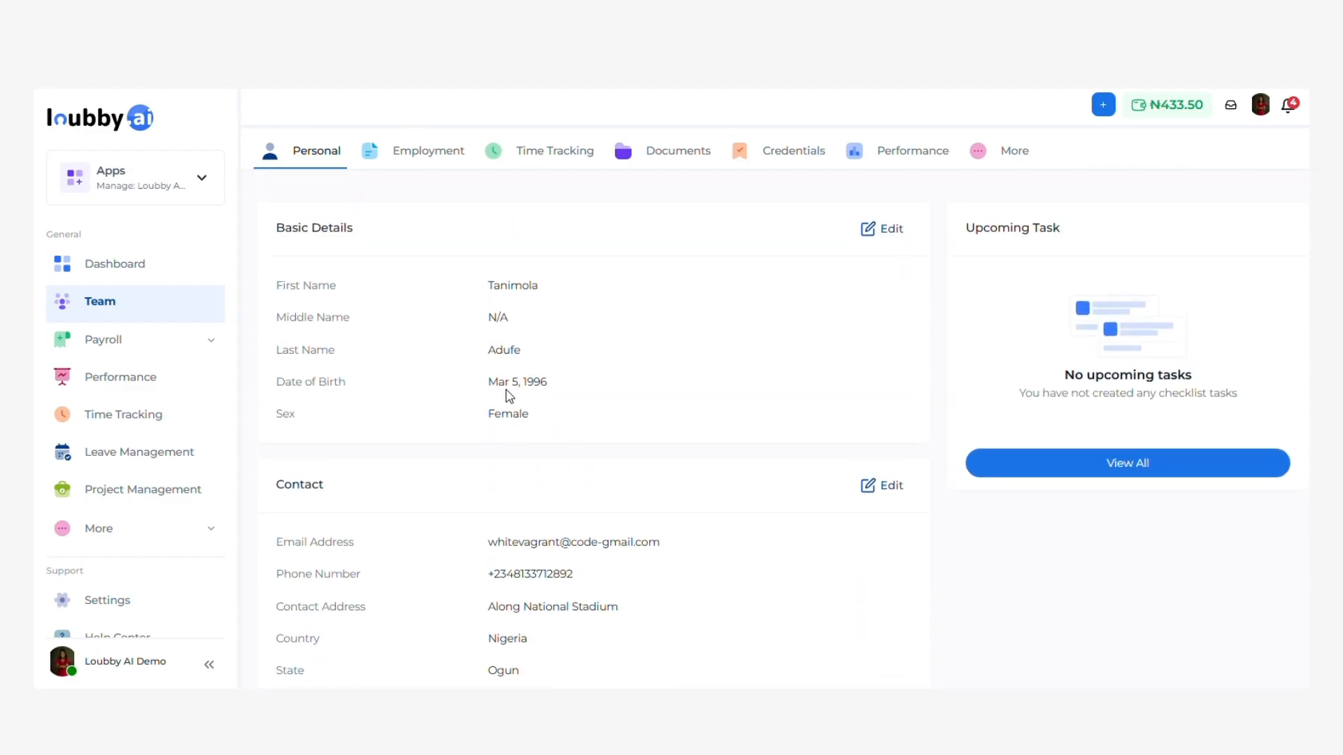
left_click(428, 152)
scroll(518, 342, "down", 2)
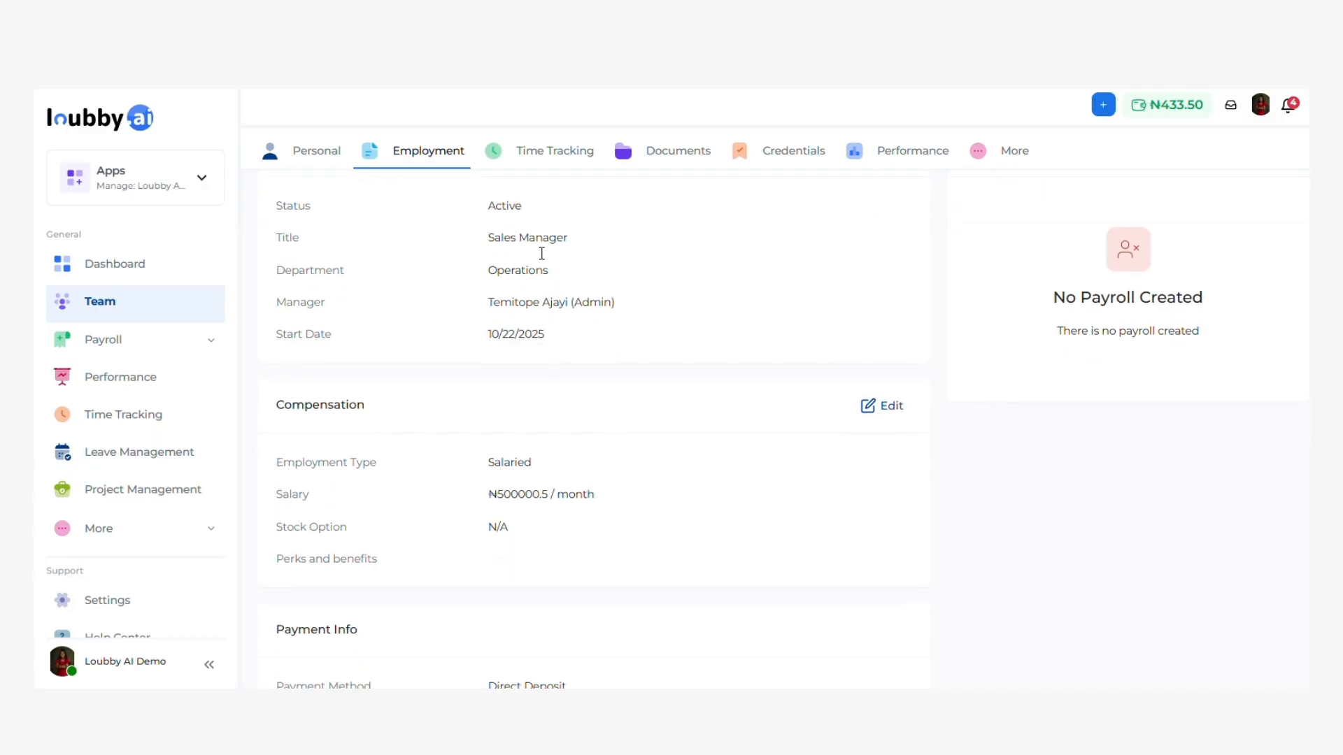
scroll(533, 380, "down", 3)
scroll(533, 291, "up", 1)
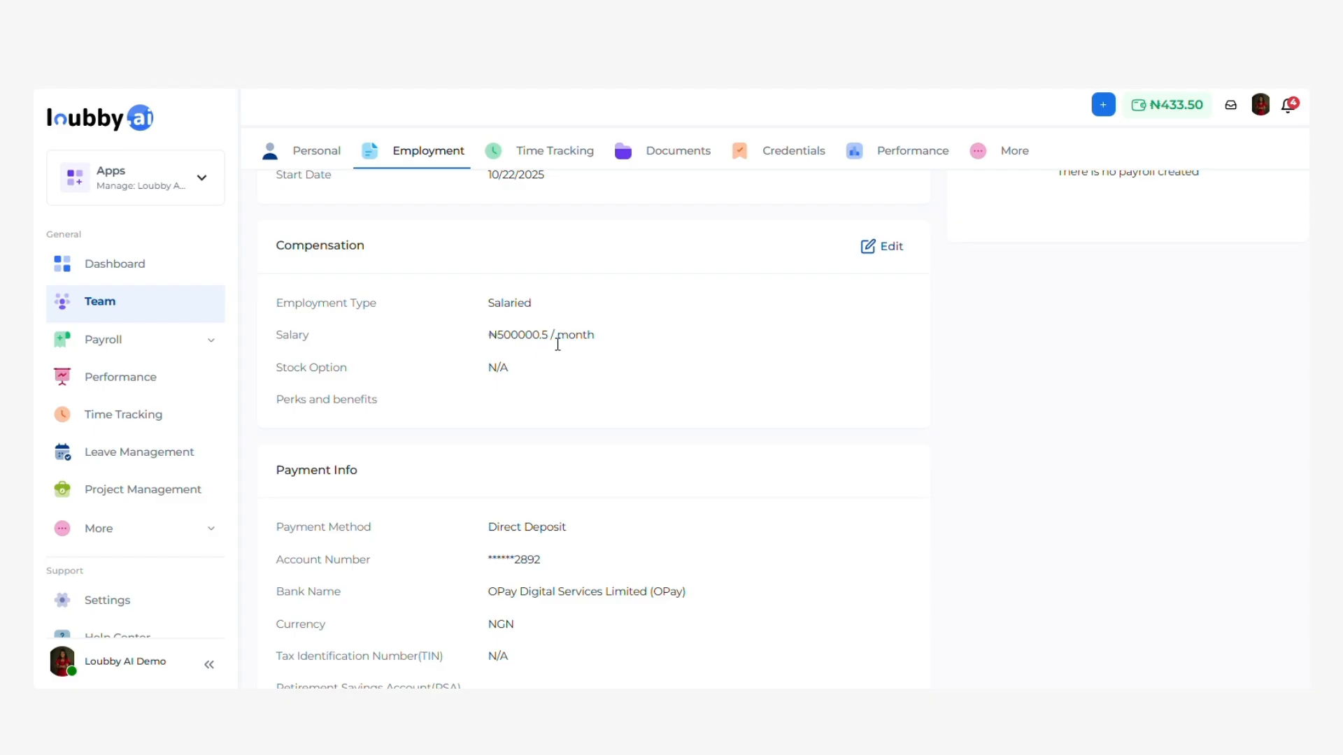
scroll(558, 344, "down", 1)
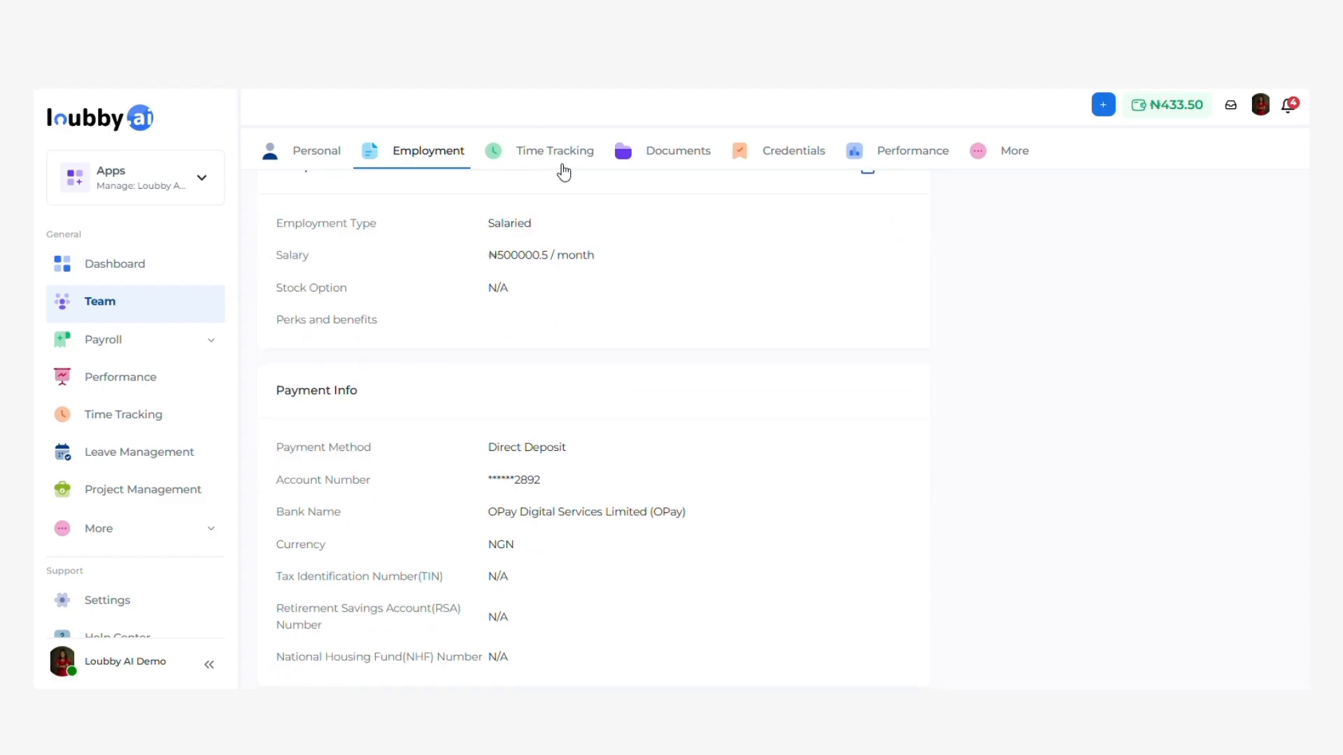
Check the Time Tracking, Documents (none assigned) and Credentials tabs.
left_click(565, 167)
left_click(677, 165)
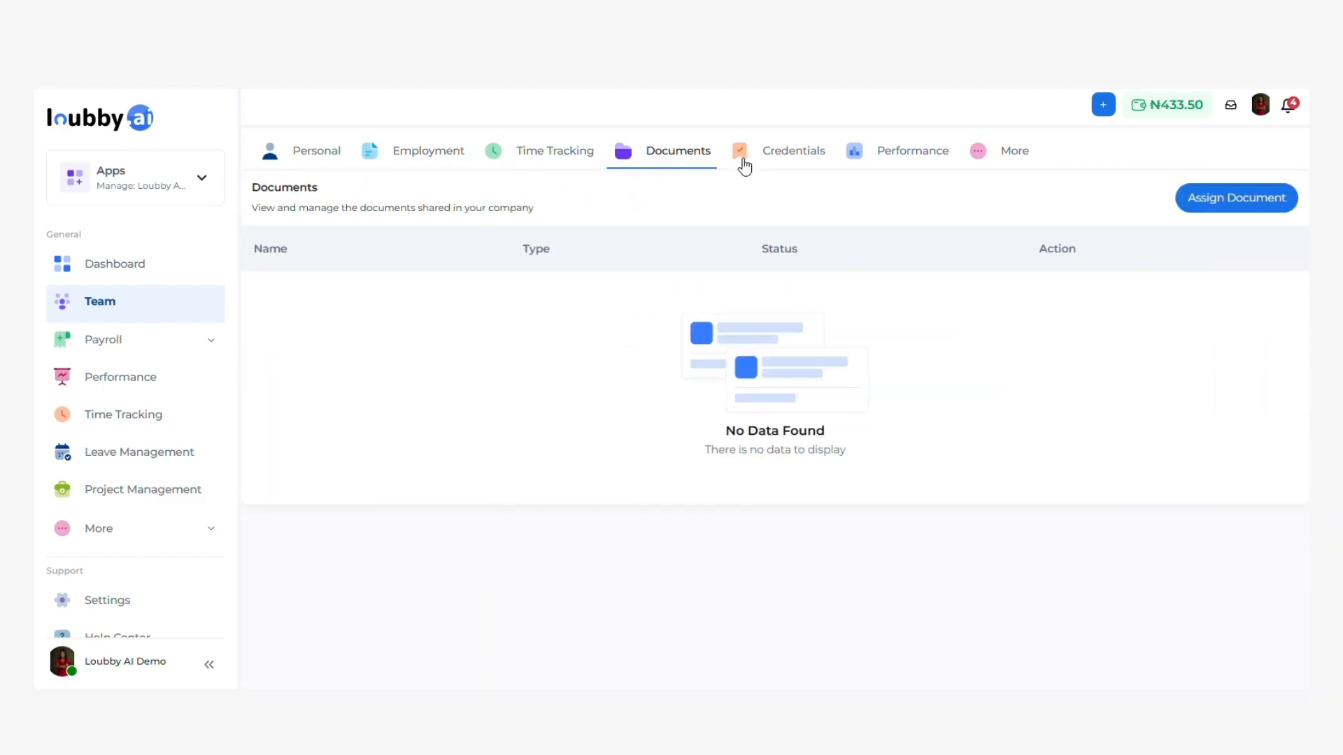
scroll(604, 309, "up", 1)
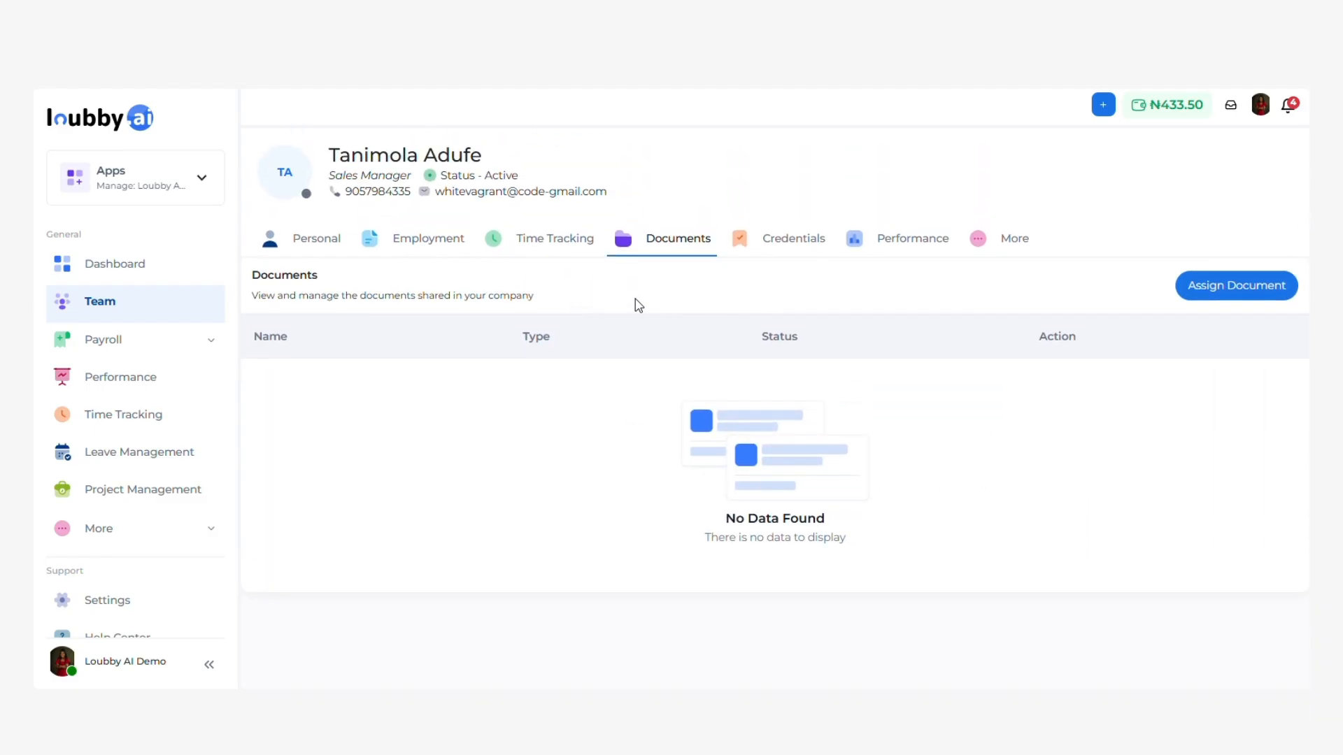
left_click(813, 249)
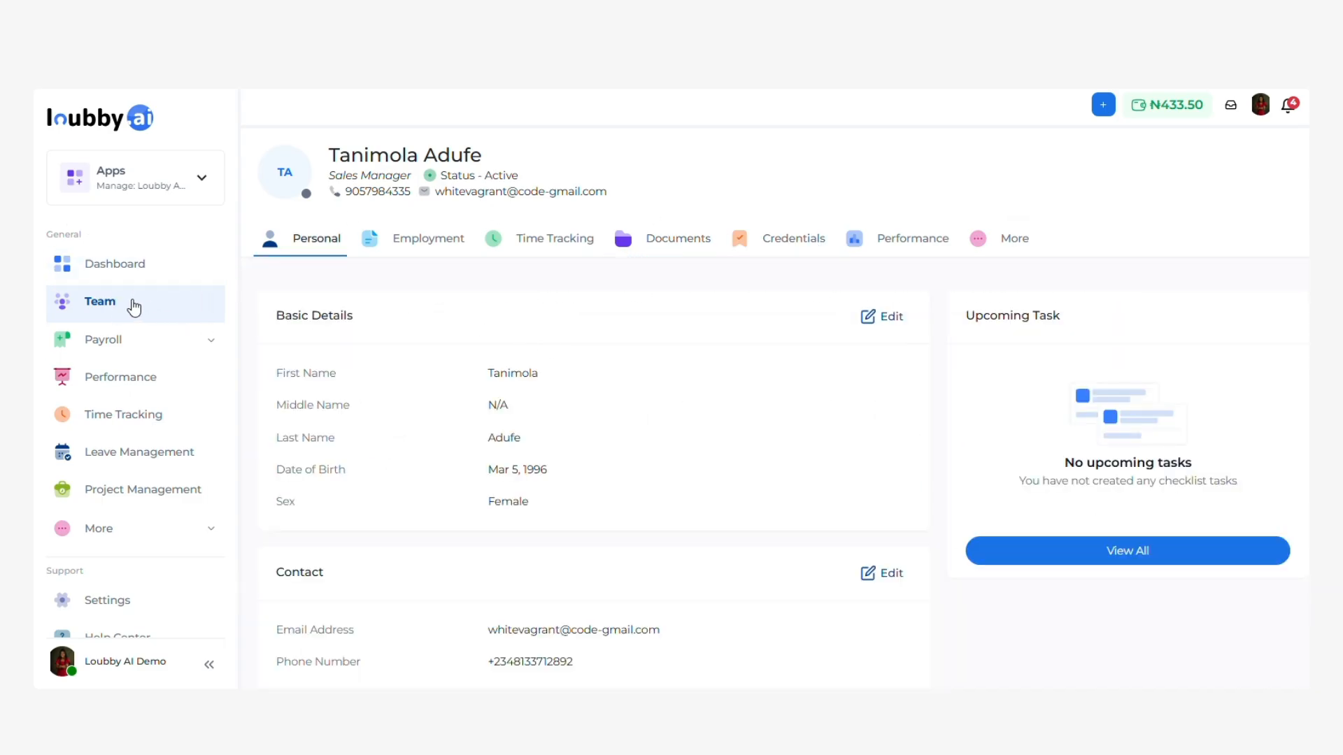
Open the new employee's edit form from the Team list at its Documents step.
left_click(123, 307)
scroll(881, 587, "down", 20)
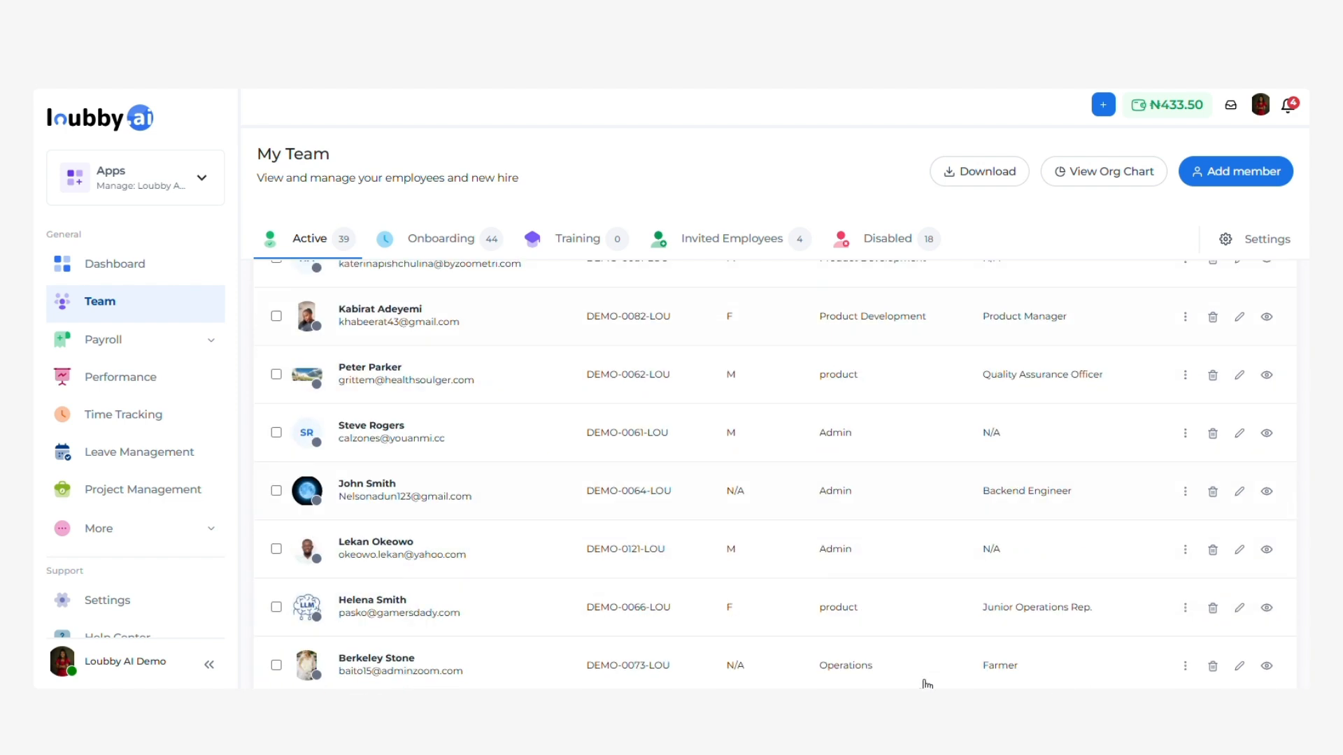
left_click(1239, 541)
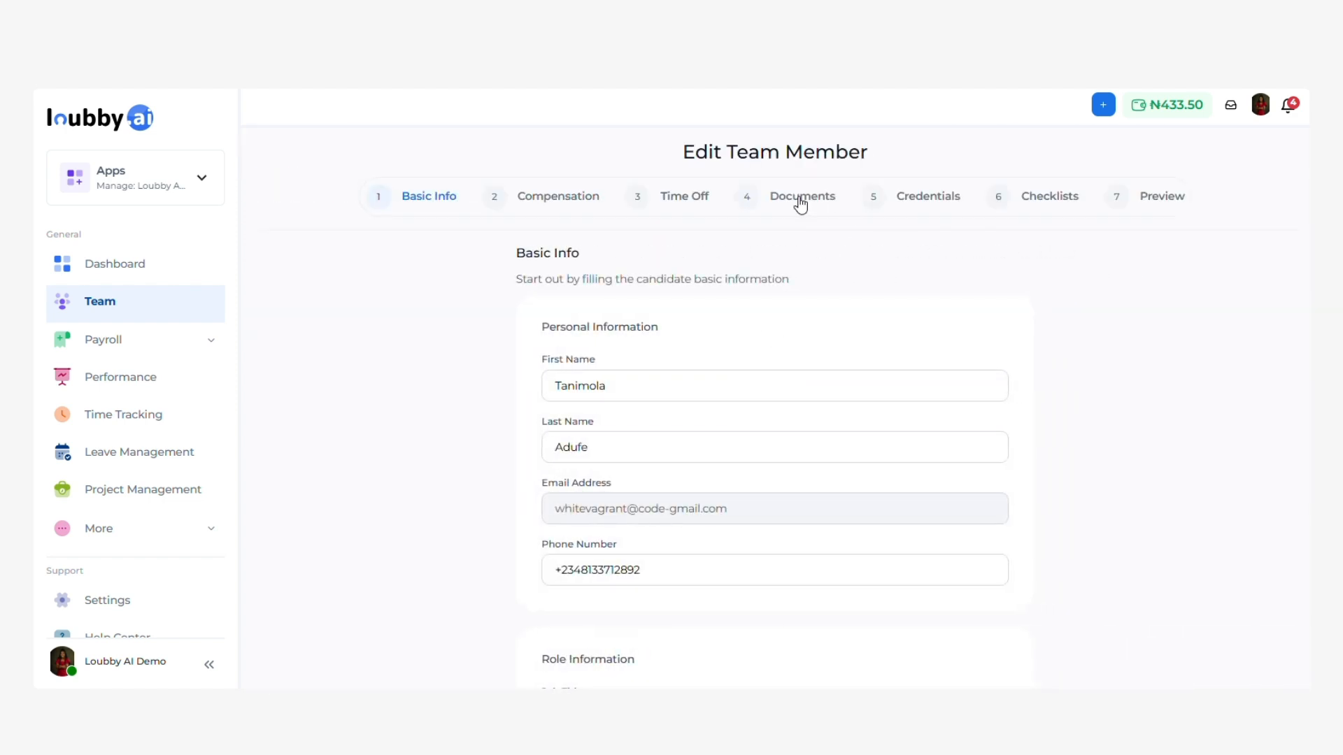
left_click(801, 198)
scroll(811, 405, "down", 3)
scroll(902, 363, "up", 3)
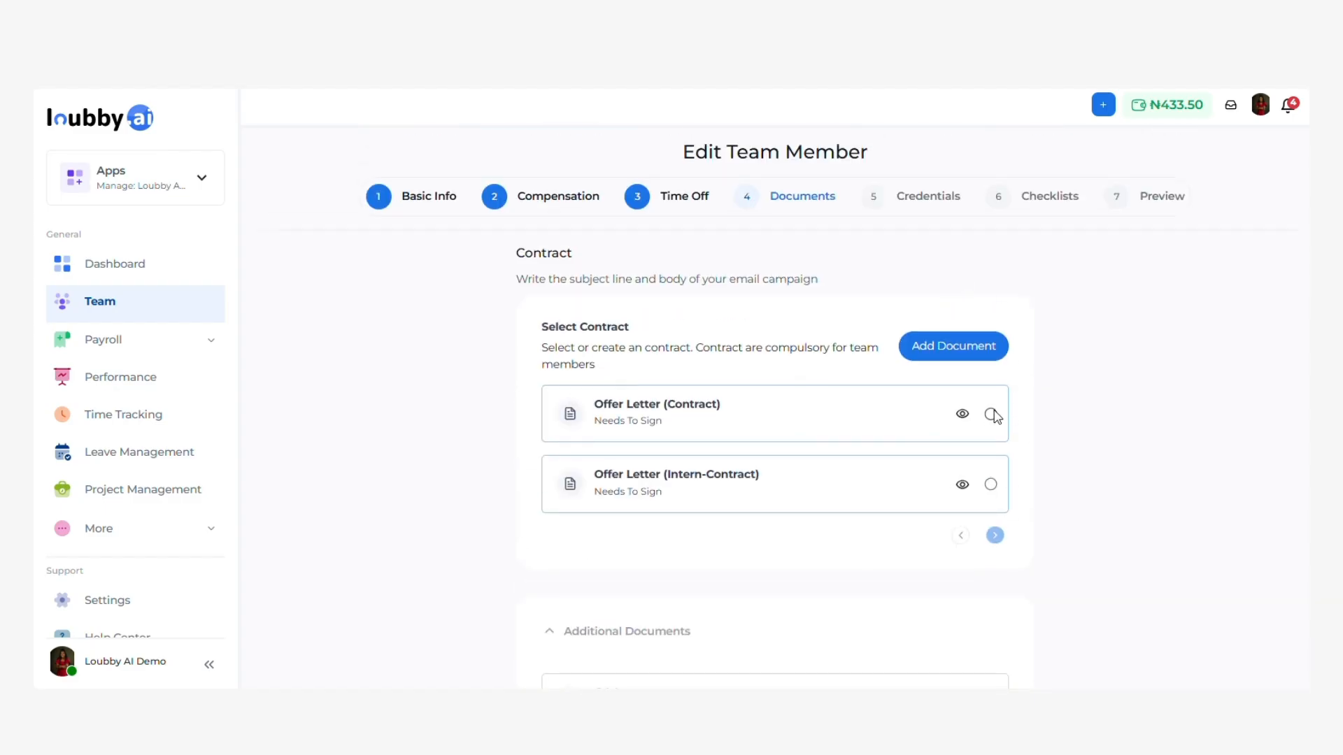
scroll(990, 483, "down", 5)
Continue through Credentials, Checklists and Review, then submit the employee update.
left_click(1026, 652)
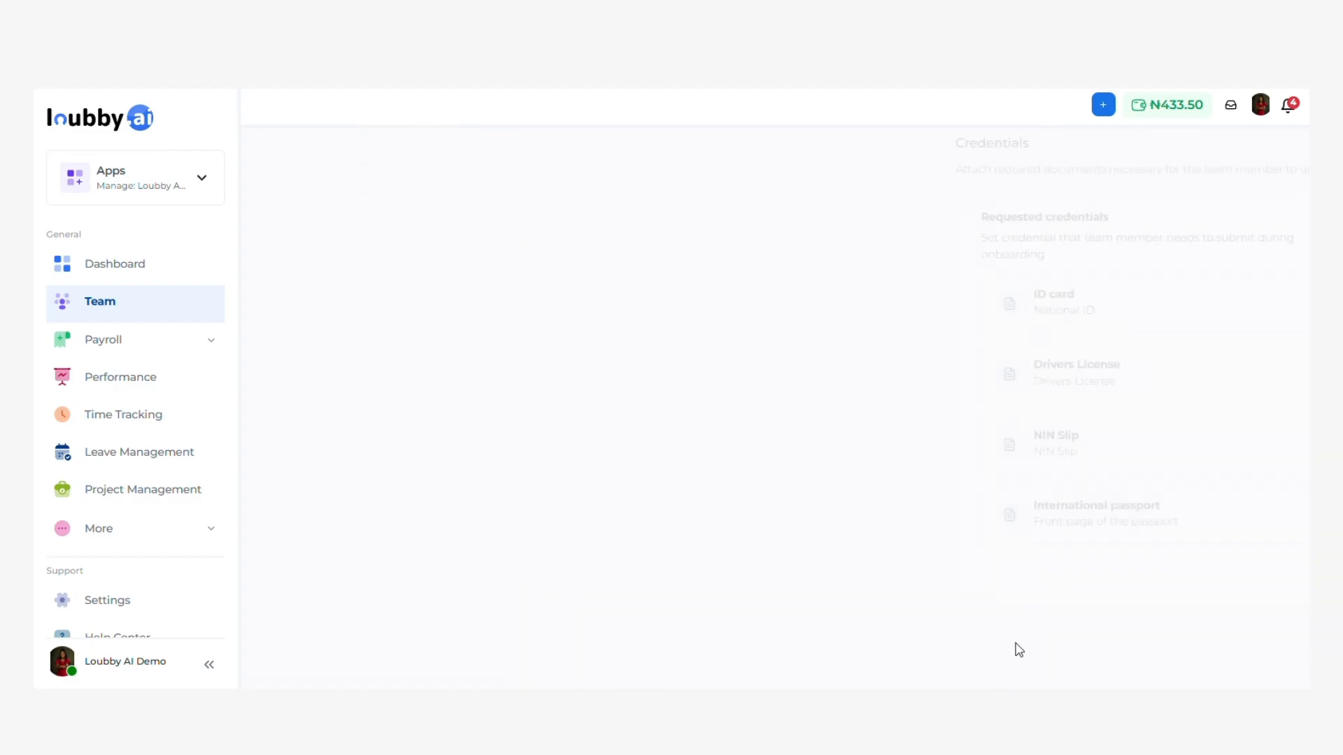
left_click(1027, 673)
scroll(1021, 602, "down", 5)
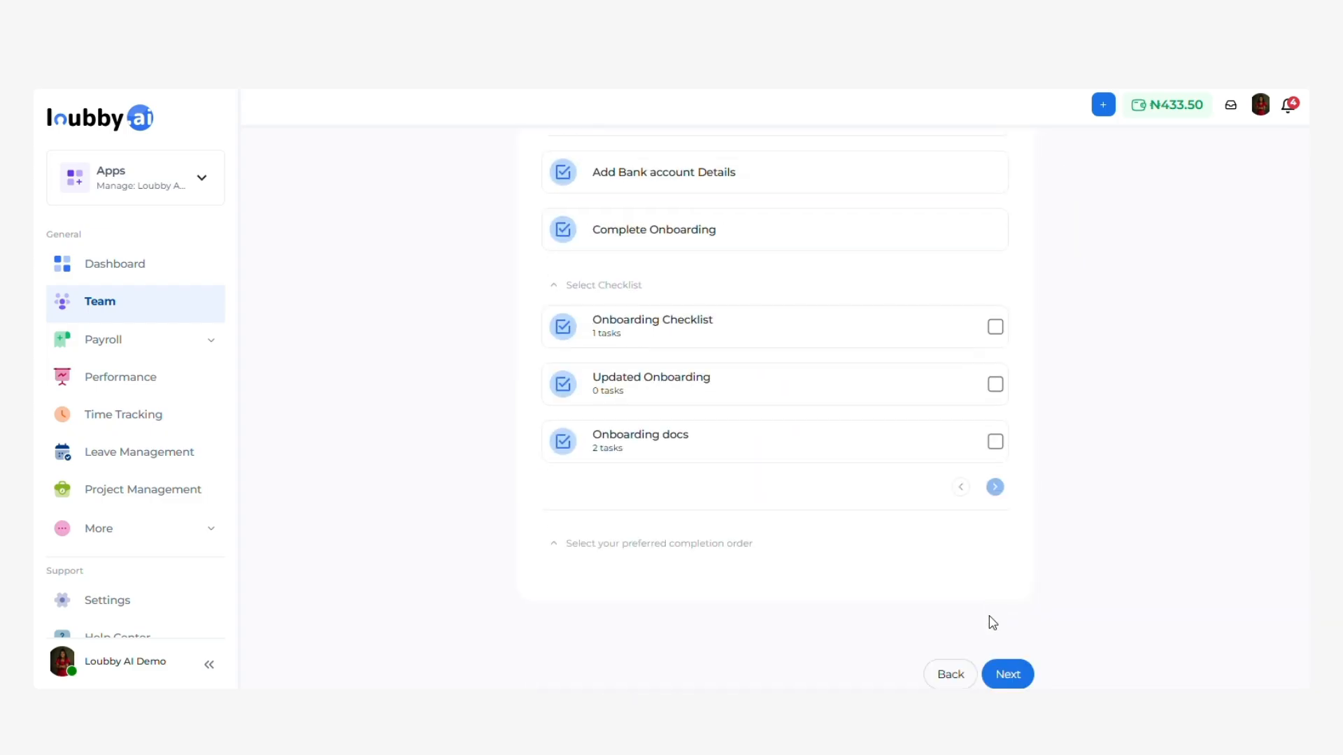
left_click(1014, 671)
left_click(1004, 640)
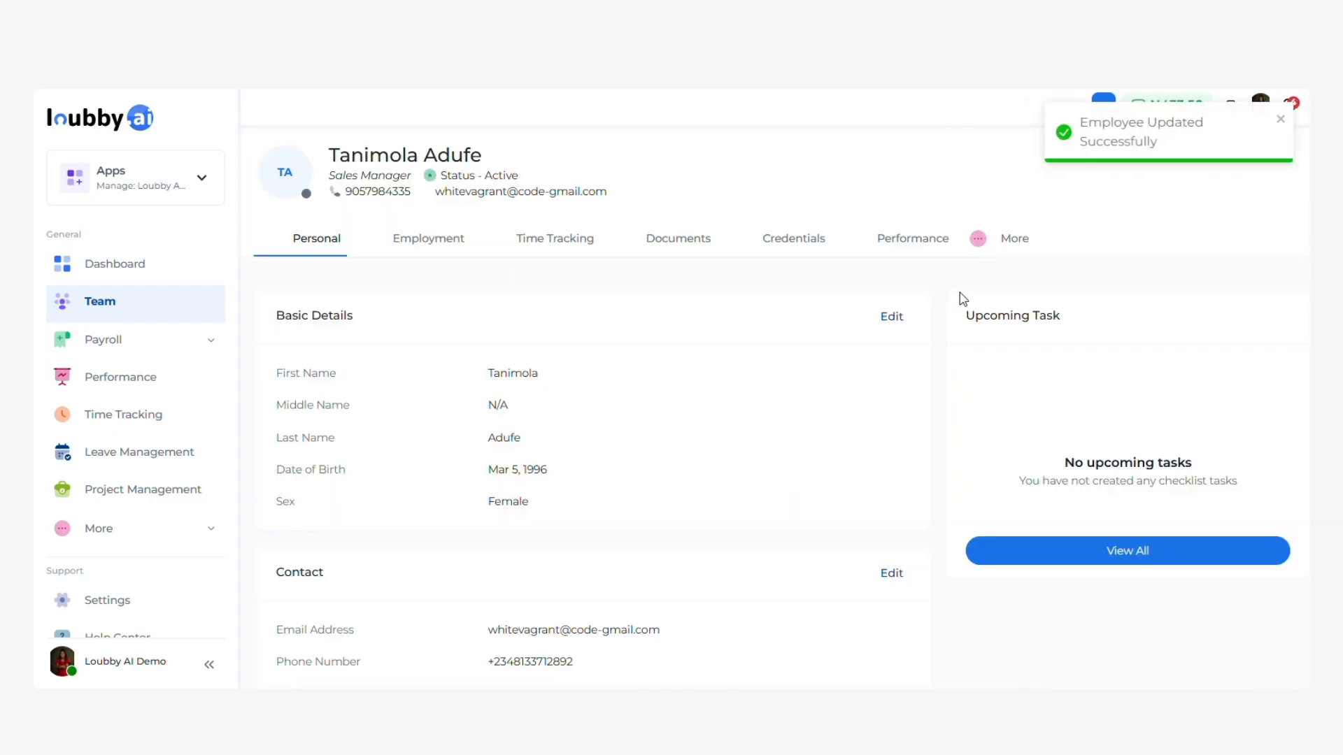
Dismiss the update notification and reload the profile to recheck the empty Documents tab.
left_click(1280, 121)
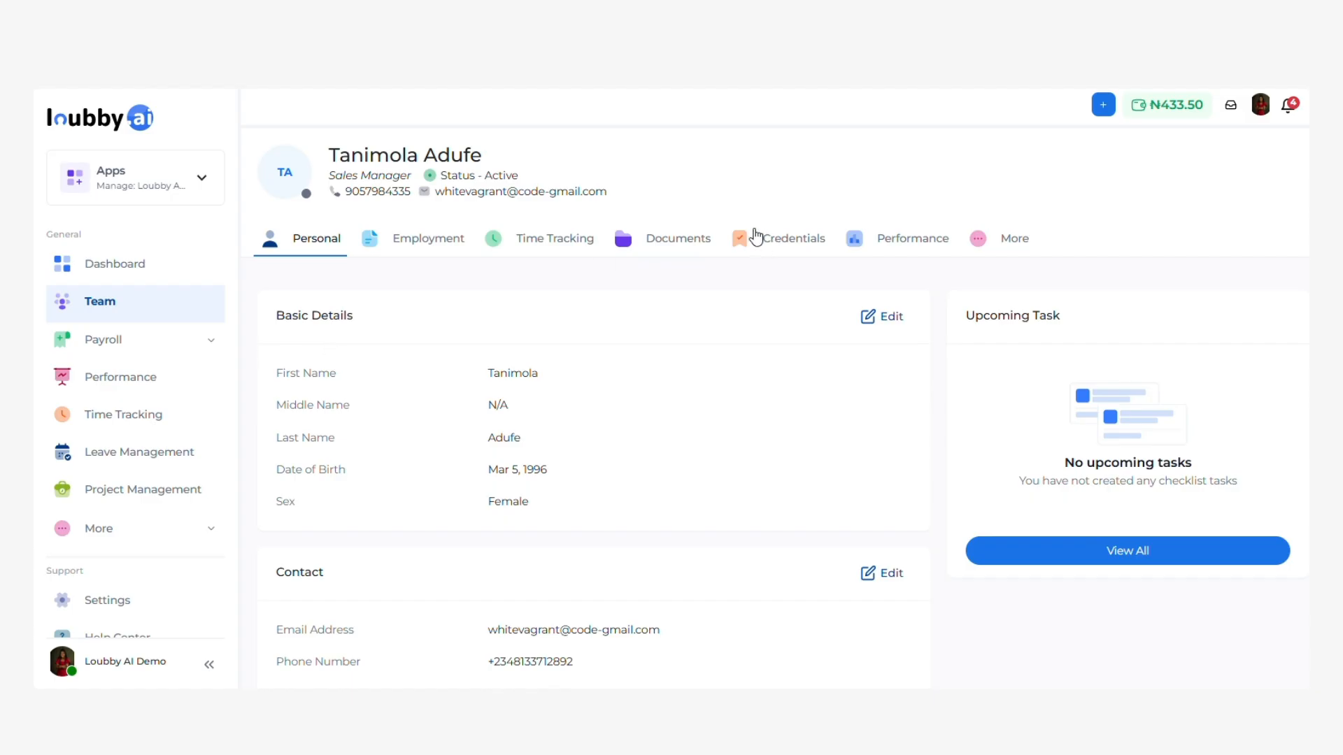
left_click(659, 241)
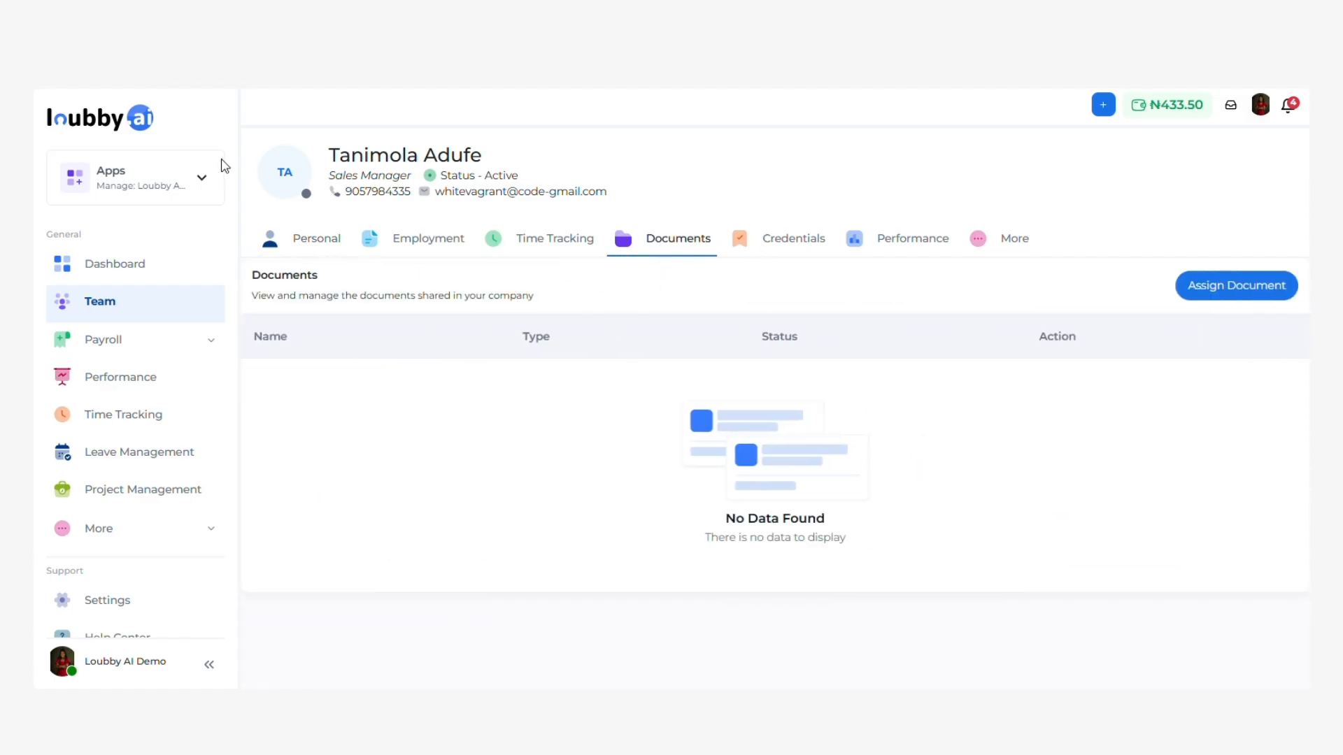
key("F5")
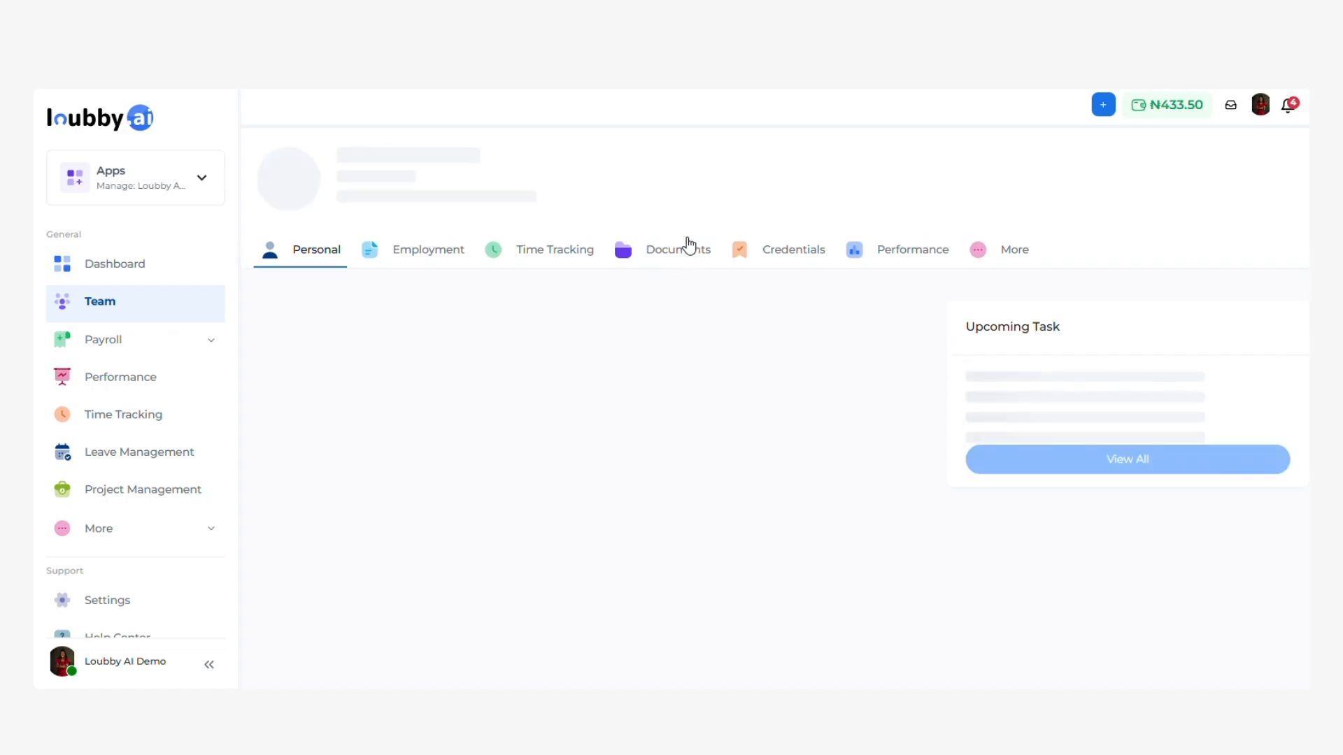
left_click(685, 244)
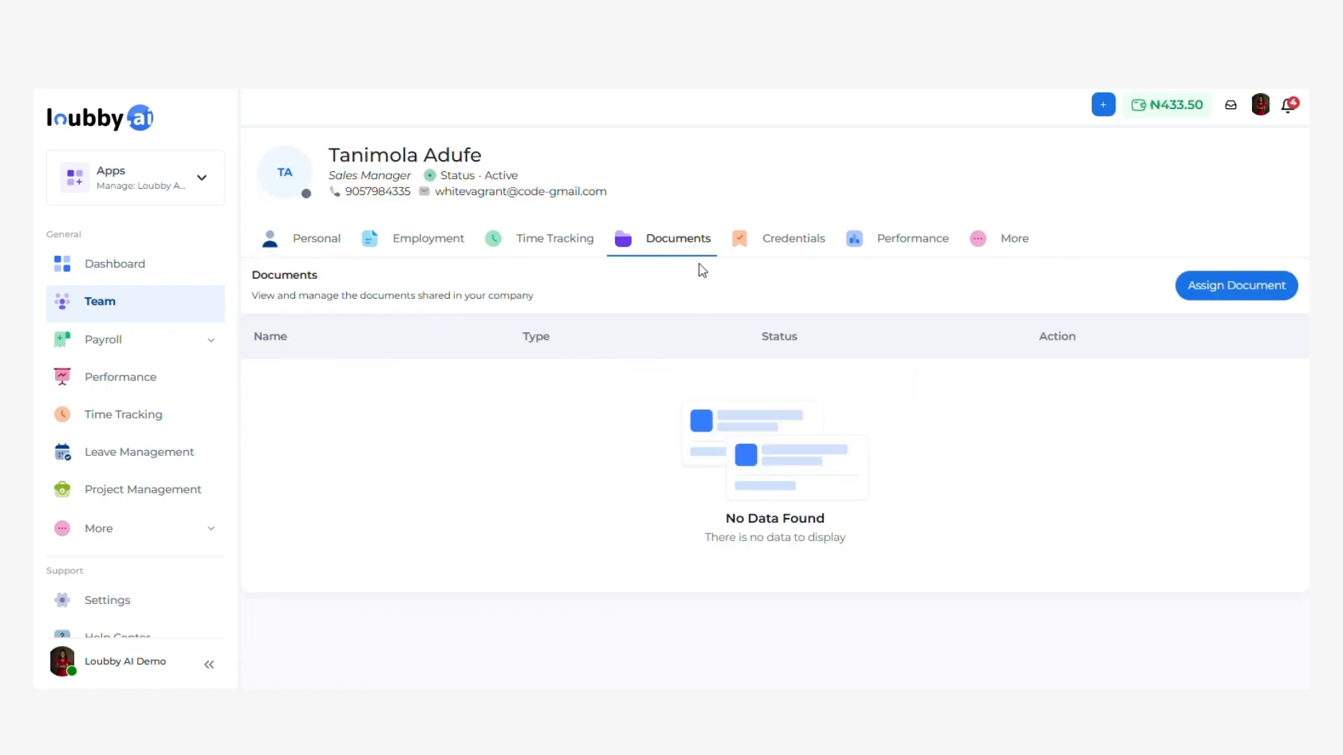
Check Time Tracking, return to Personal details, and open the account menu.
left_click(565, 239)
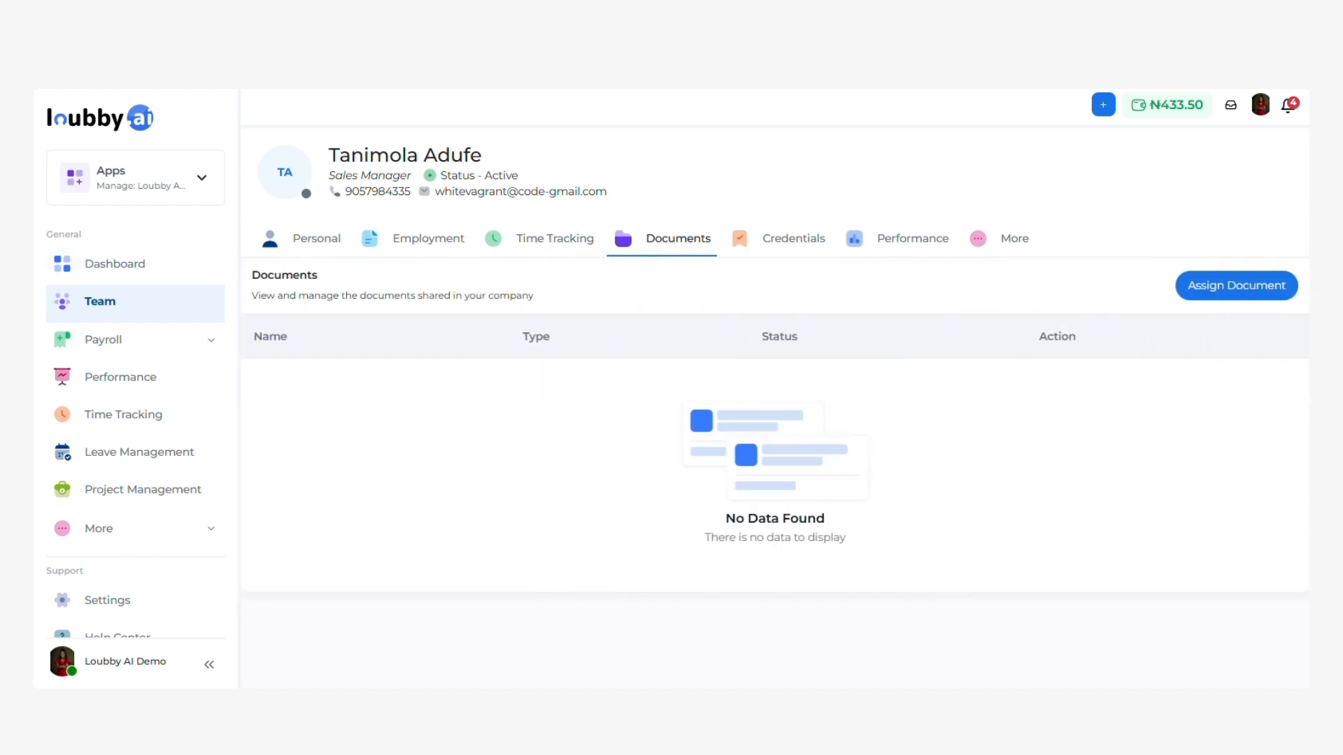
left_click(316, 244)
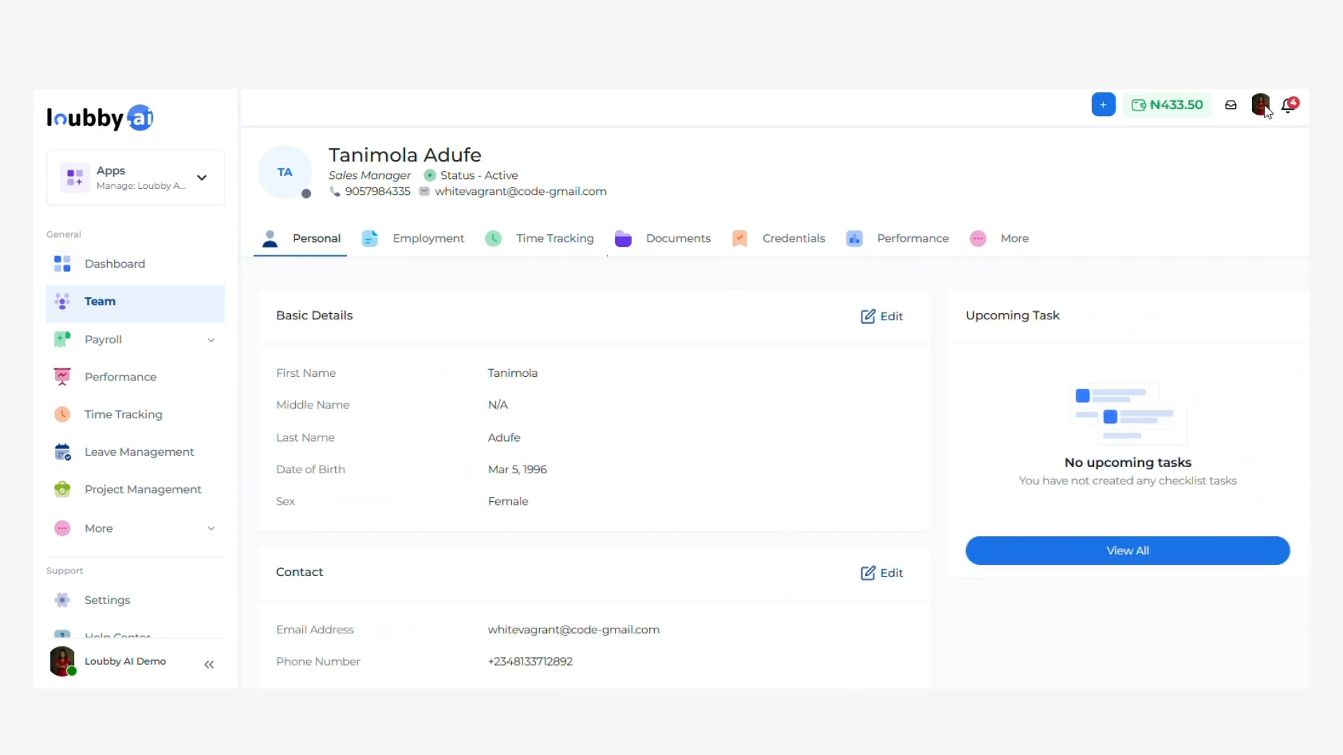
left_click(1260, 105)
Log out as admin, log in with the employee's saved email, and choose the Loubby AI Demo account.
left_click(1197, 306)
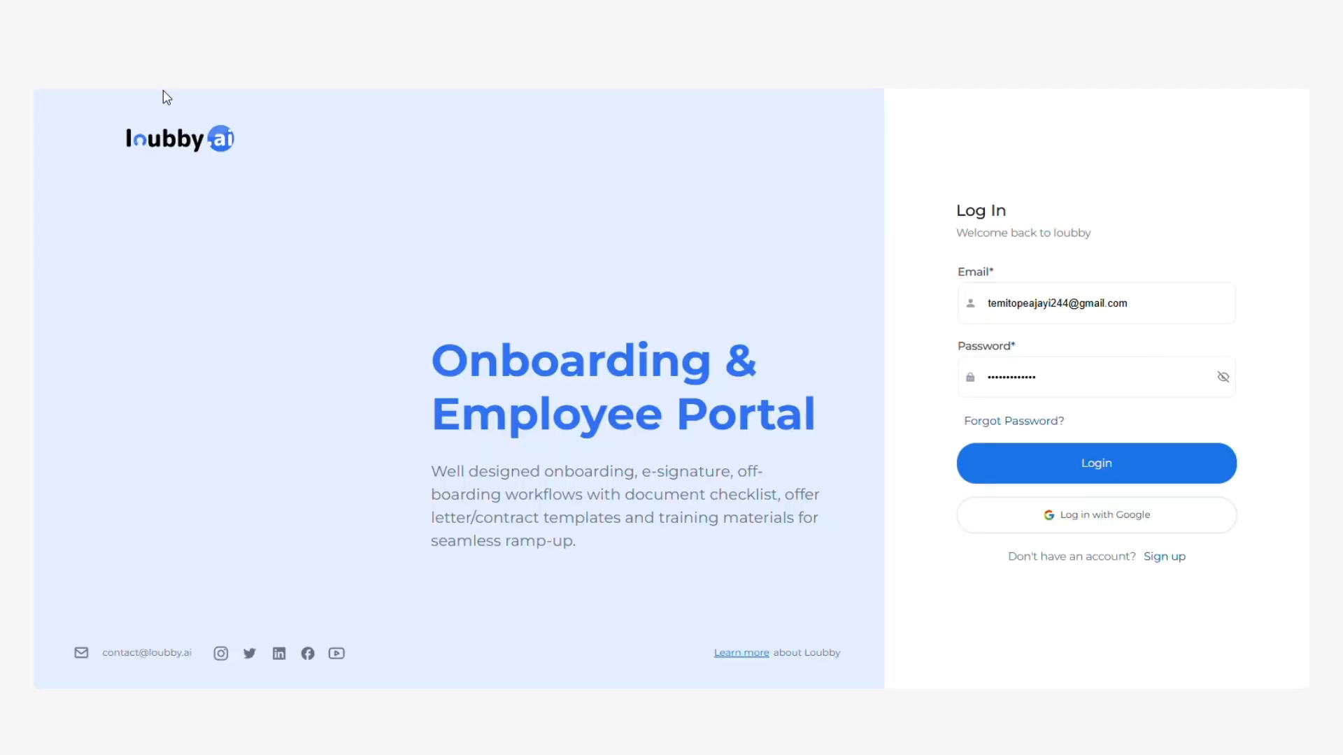
left_click_drag(1147, 324, 909, 336)
key("BackSpace")
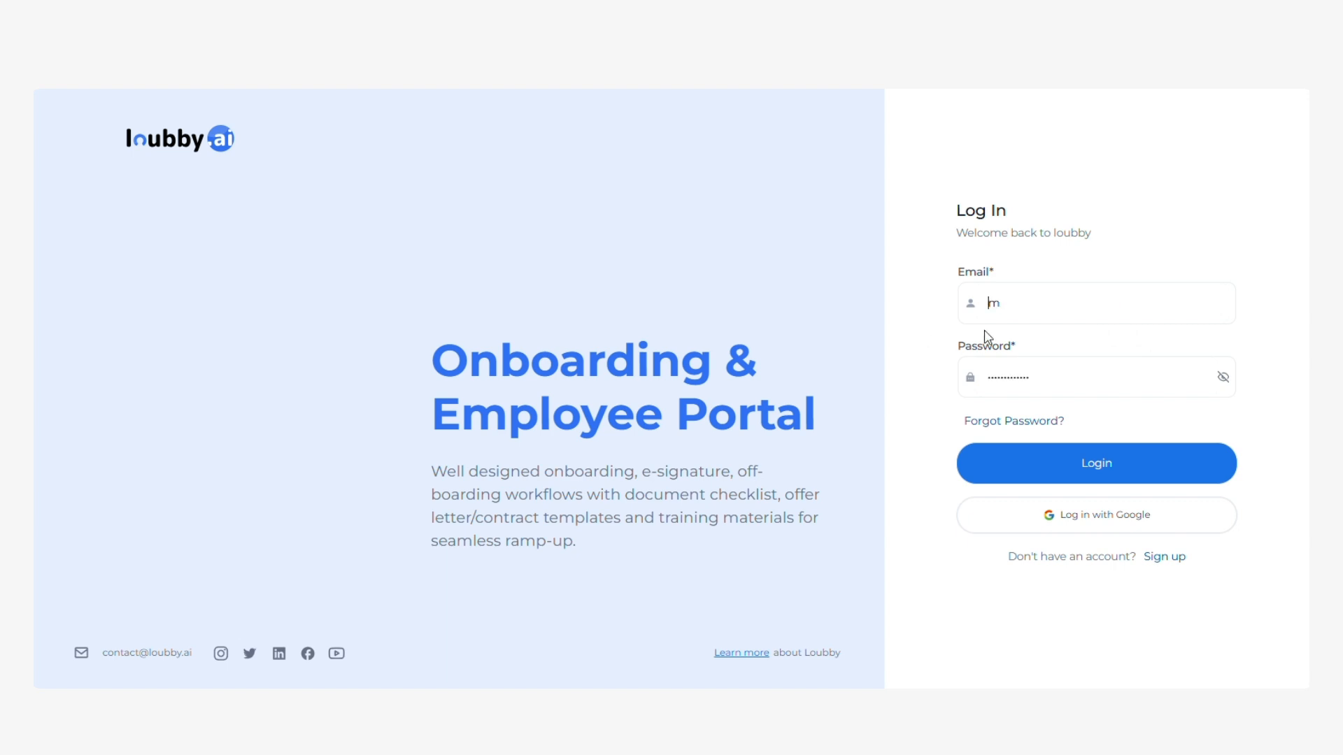
left_click(1087, 313)
key("BackSpace")
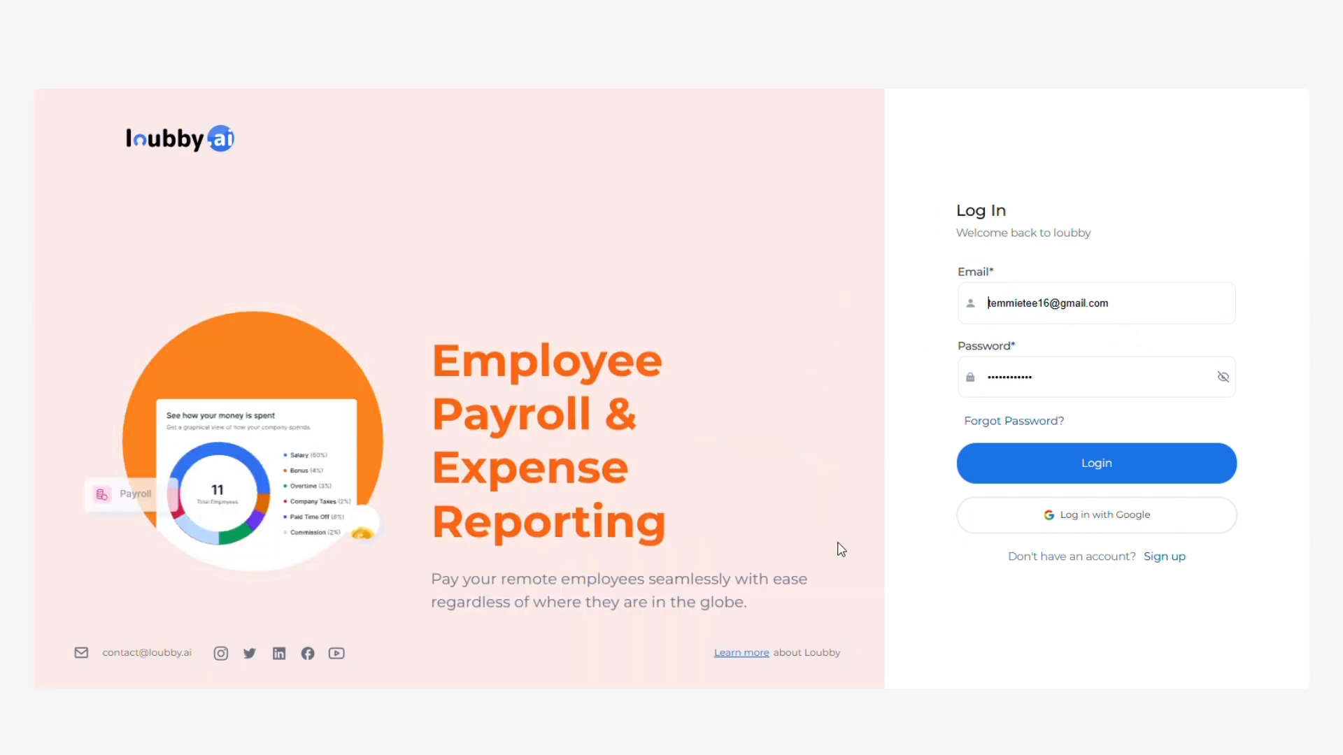
left_click(824, 599)
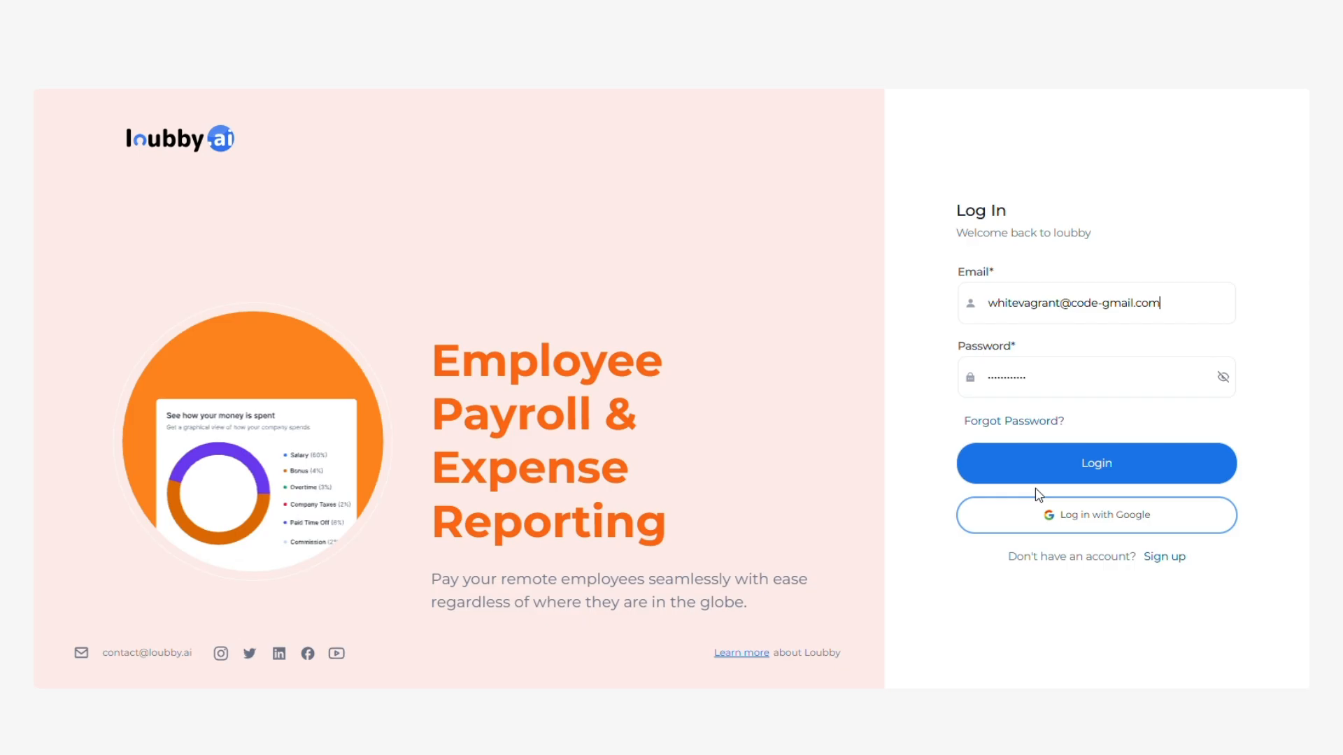
left_click(1060, 463)
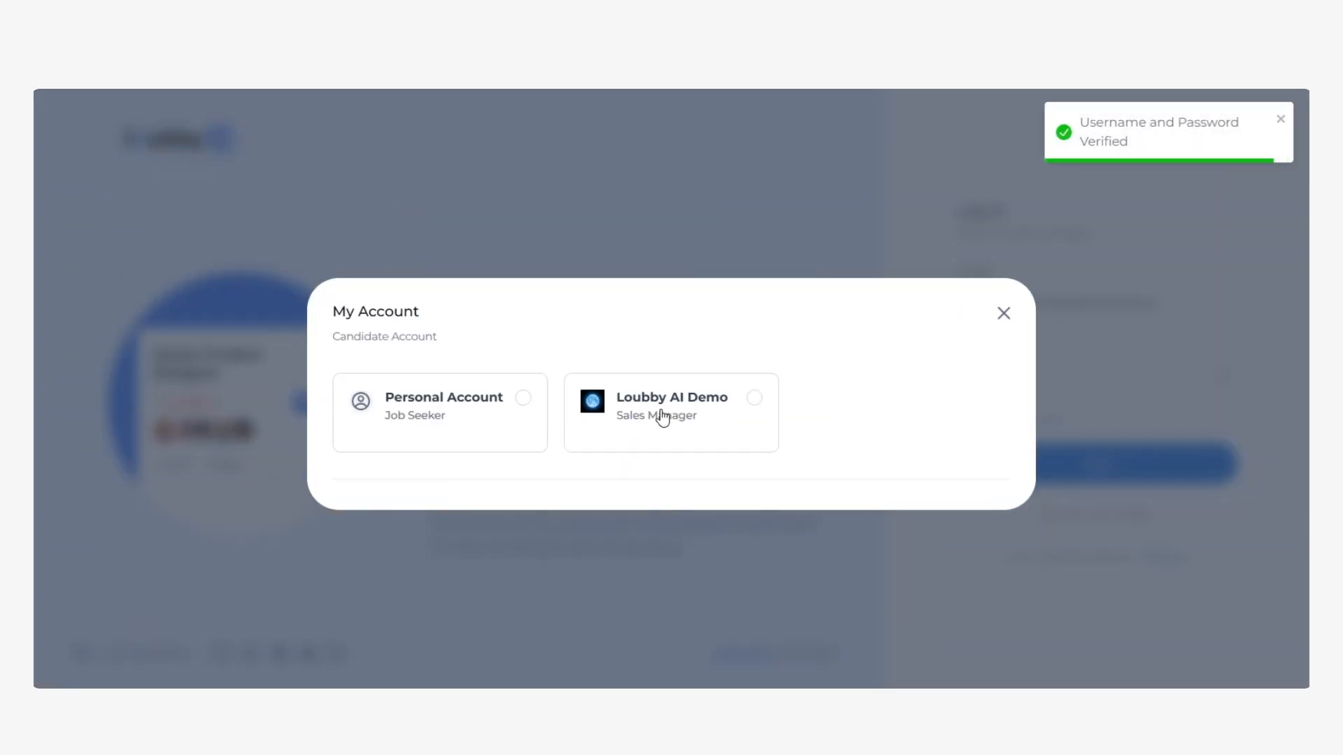
left_click(691, 420)
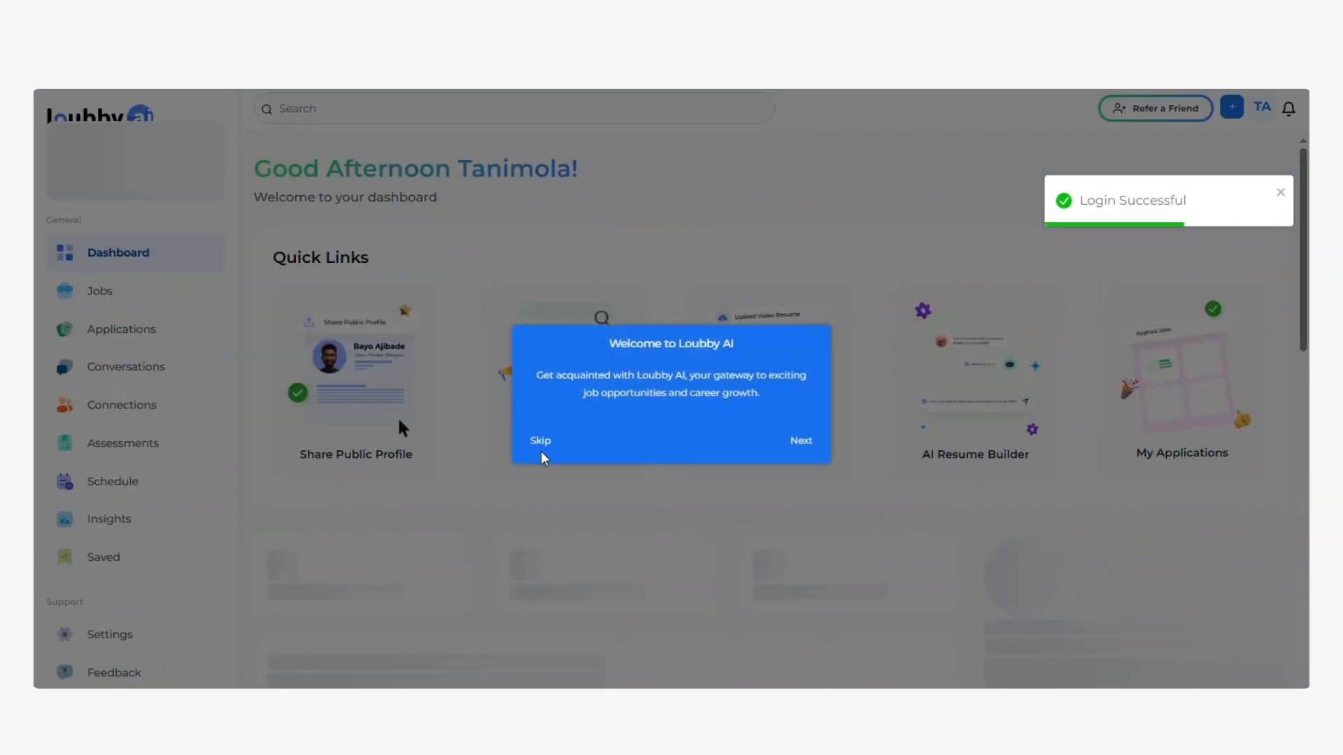
Skip the welcome popup and scroll down to the pending Sign Documents onboarding task.
left_click(543, 446)
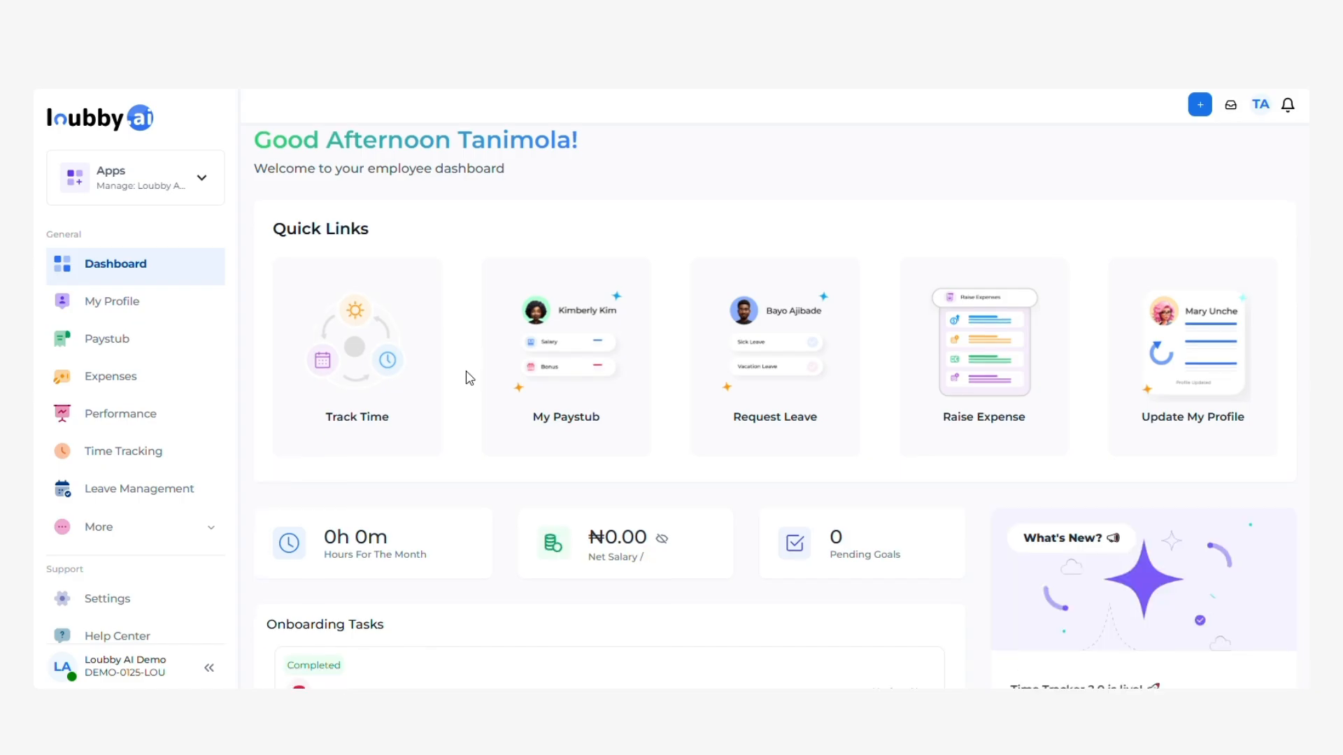
scroll(469, 379, "down", 4)
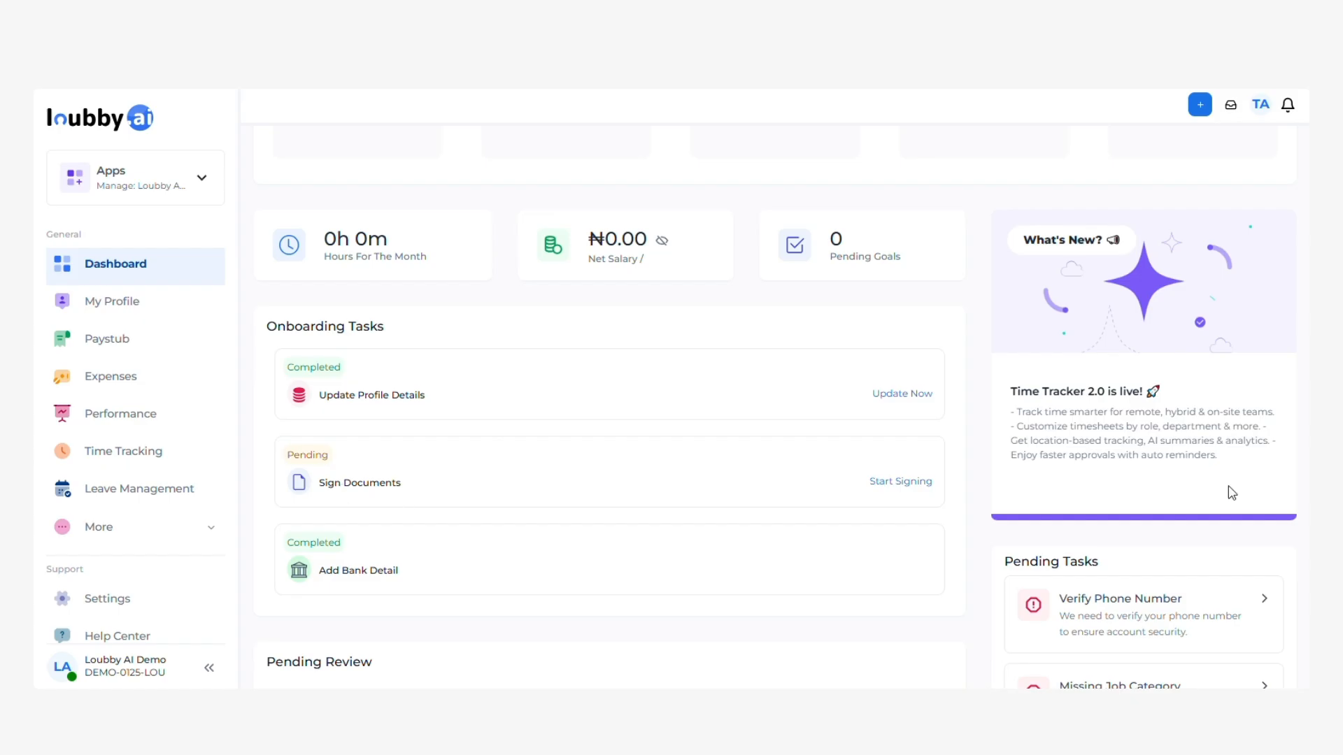
scroll(586, 400, "down", 9)
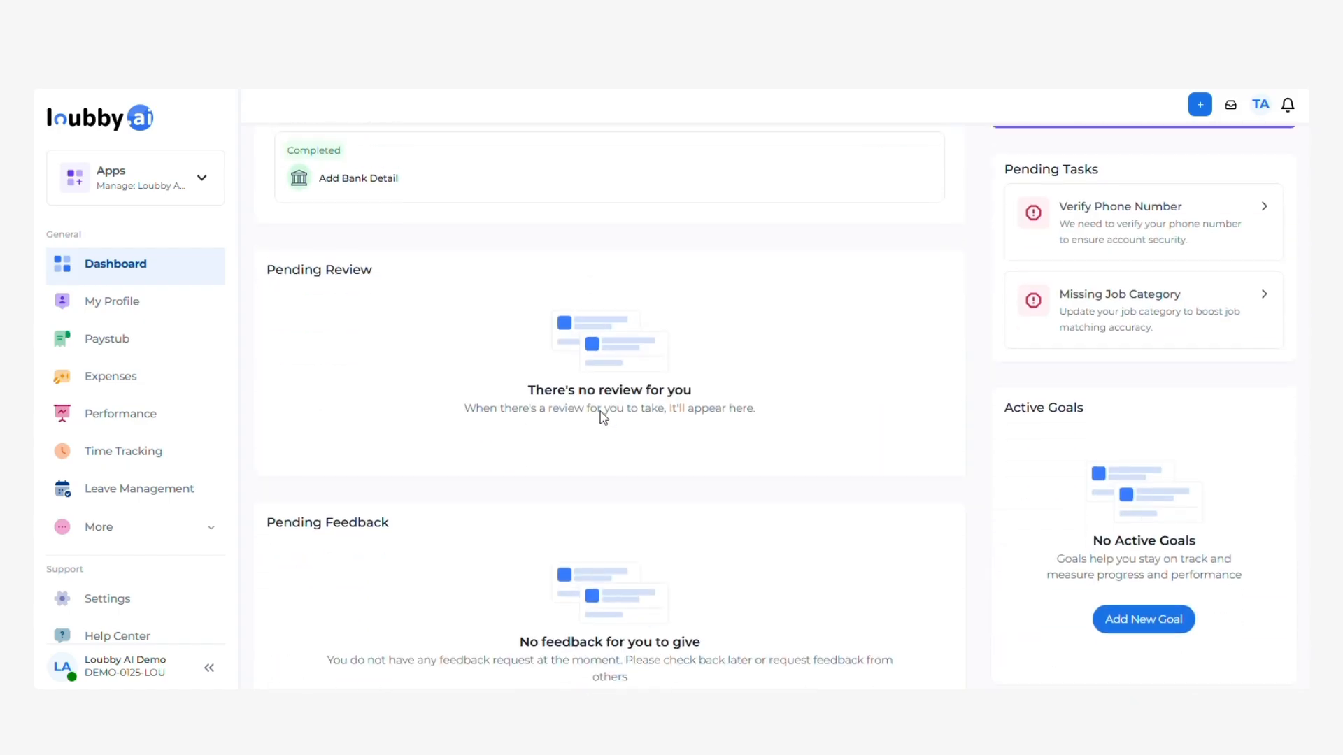
scroll(650, 398, "up", 4)
Place the generated signature in the Employee Signature field and finish submitting the onboarding document.
left_click(895, 402)
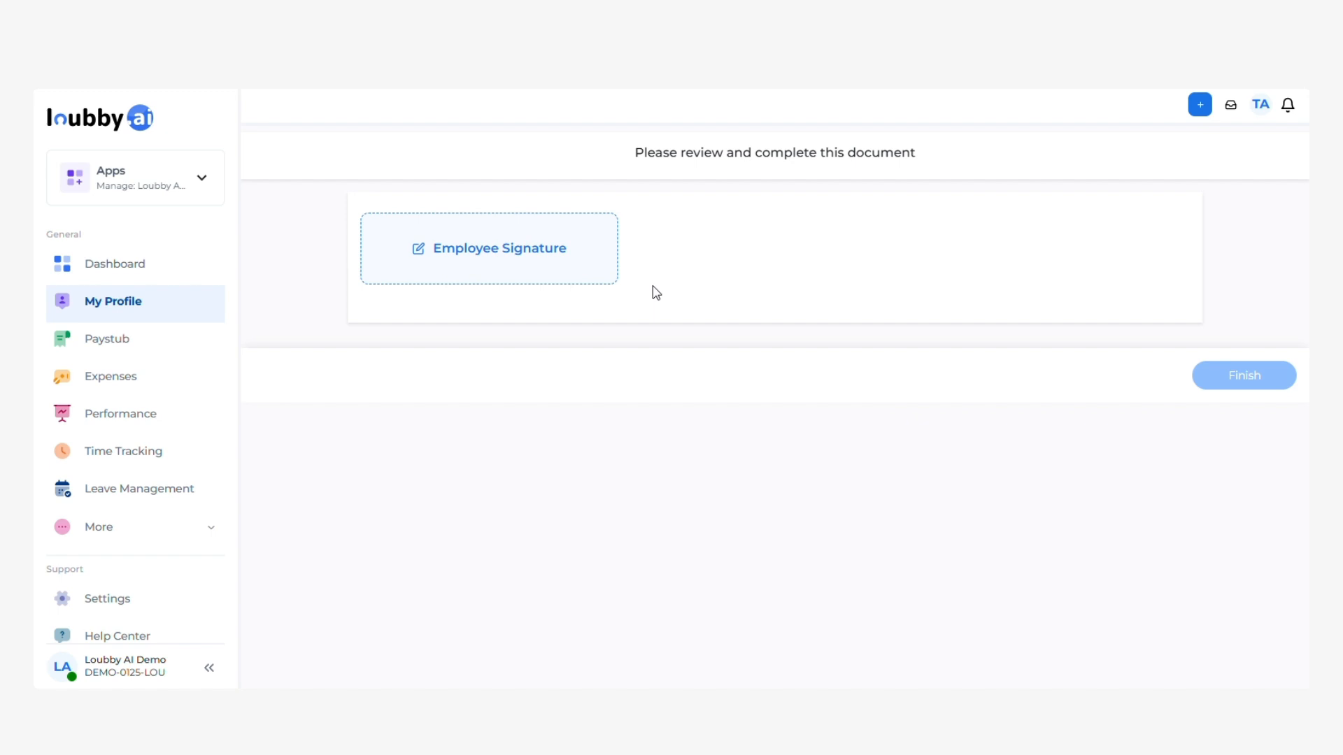
left_click(557, 275)
left_click(832, 475)
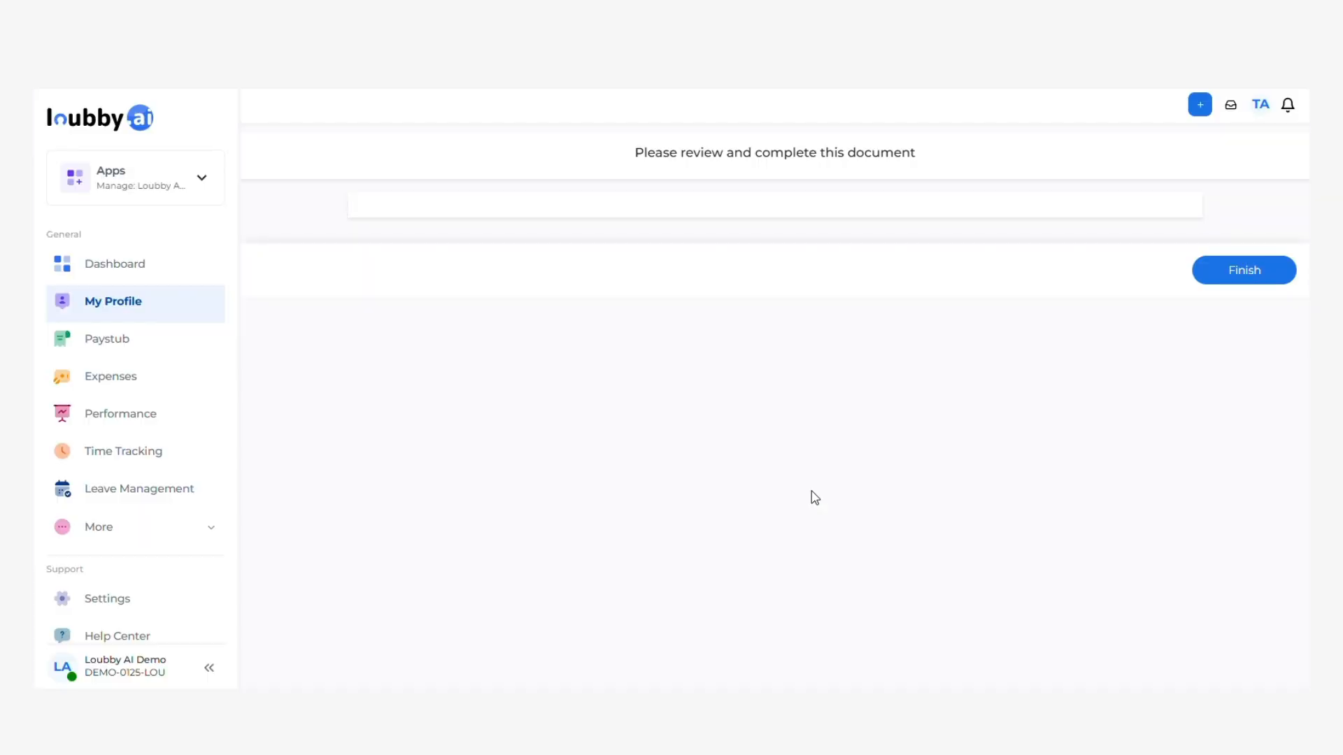
left_click(1239, 280)
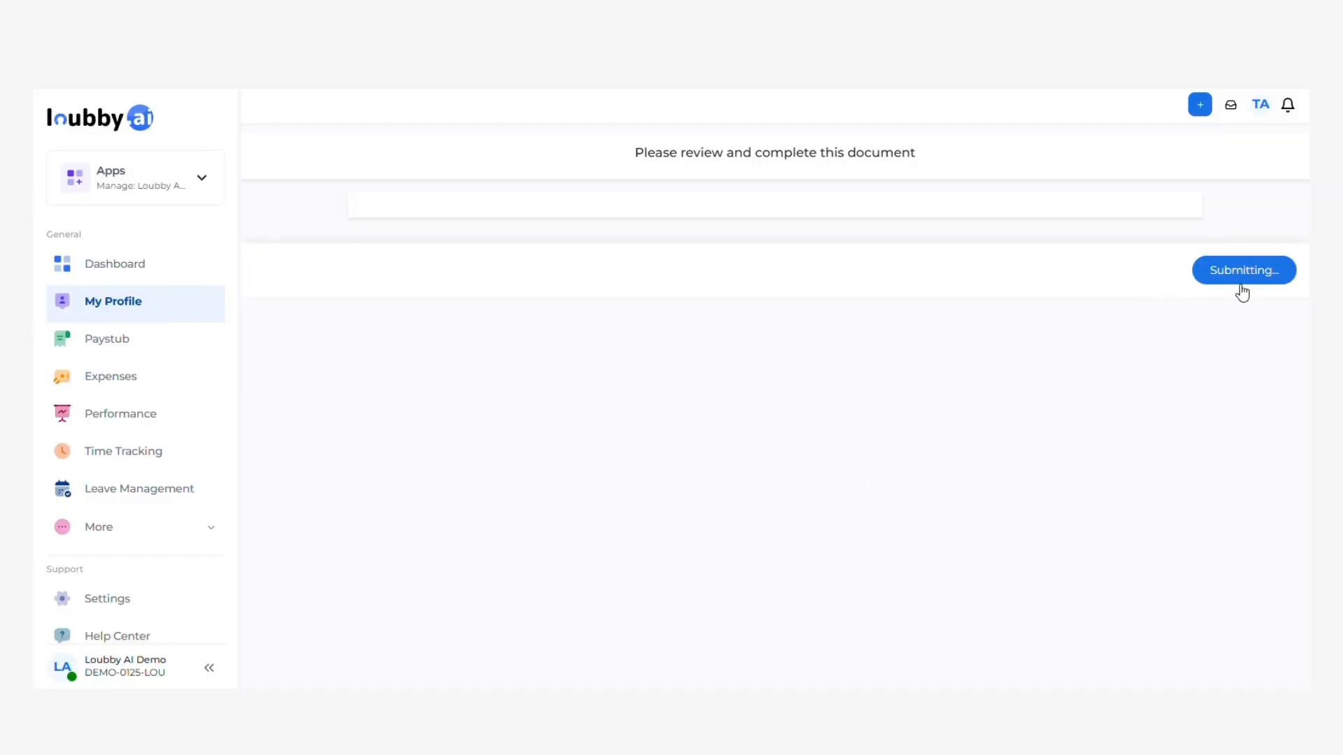